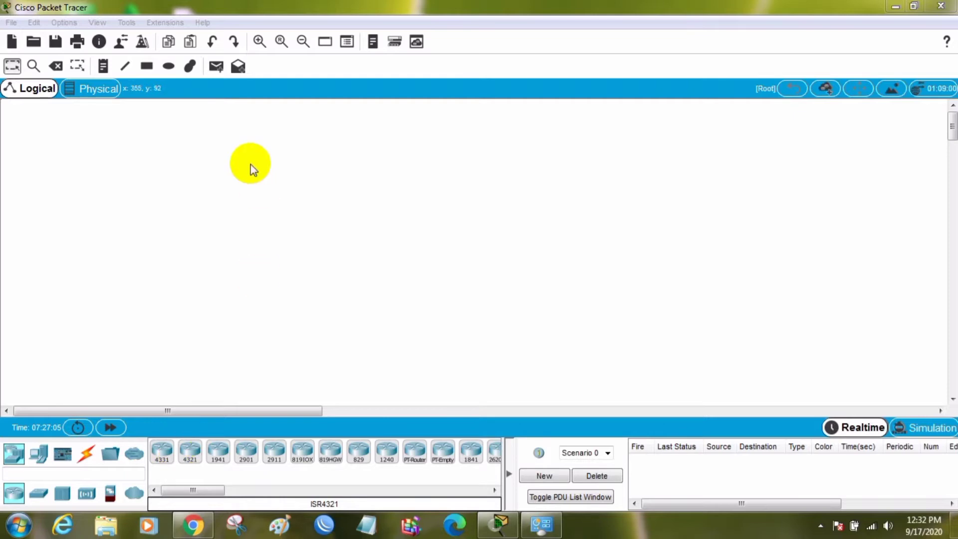
- Place two 2911 routers in the workspace, one at the upper left and one lower near the centre
{"action": "left_click", "coordinate": [276, 460]}
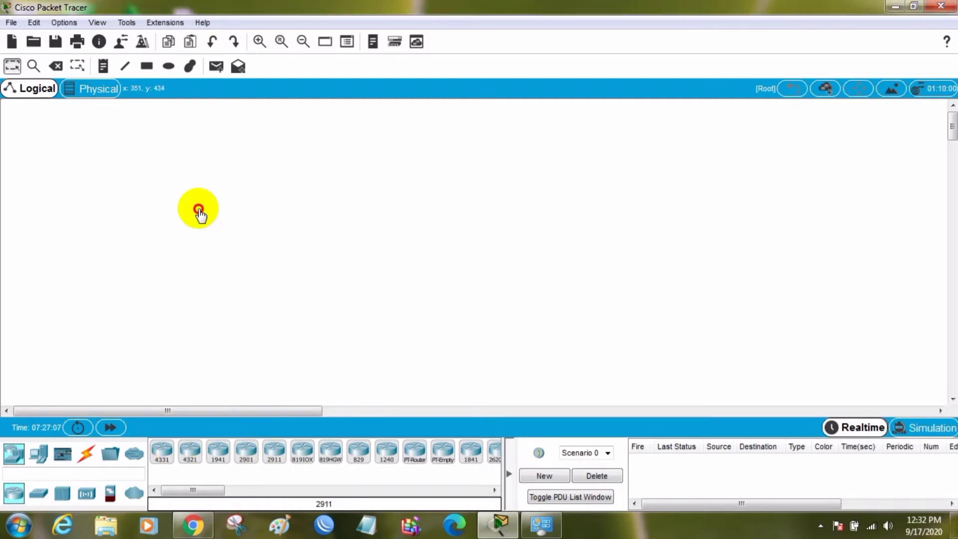
{"action": "left_click", "coordinate": [178, 157]}
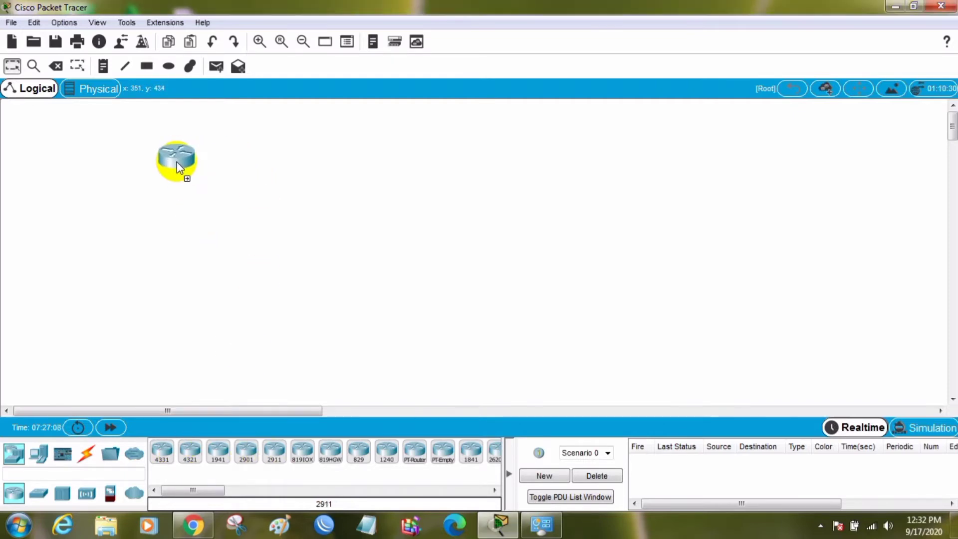
{"action": "left_click", "coordinate": [193, 168]}
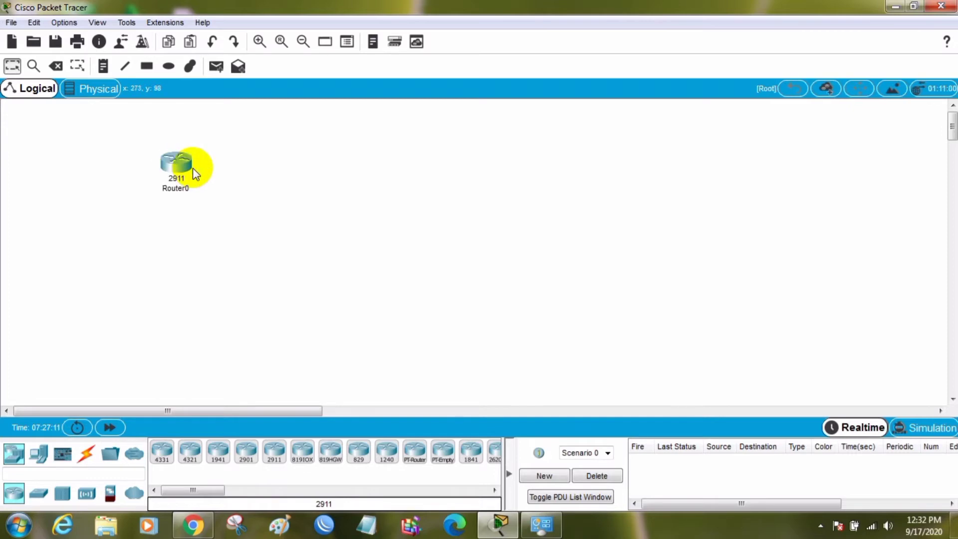
{"action": "left_click", "coordinate": [276, 455]}
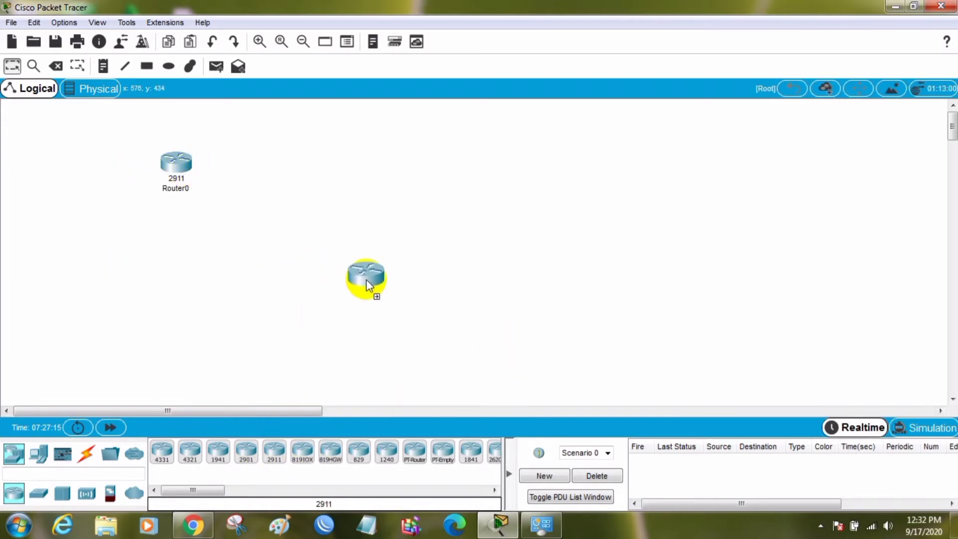
{"action": "left_click", "coordinate": [389, 290]}
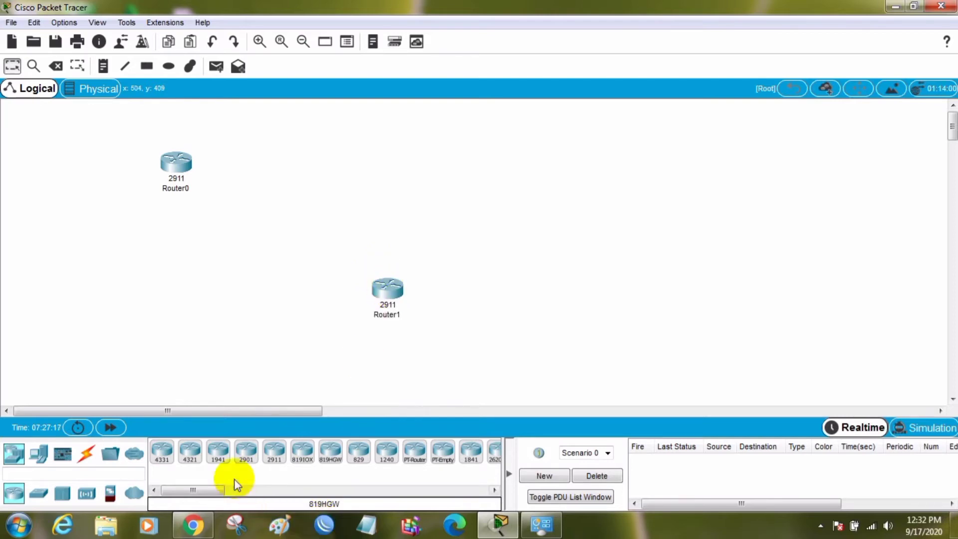
- Add two PCs, PC0 to the left of Router0 and PC1 to the right of Router1
{"action": "left_click", "coordinate": [34, 457]}
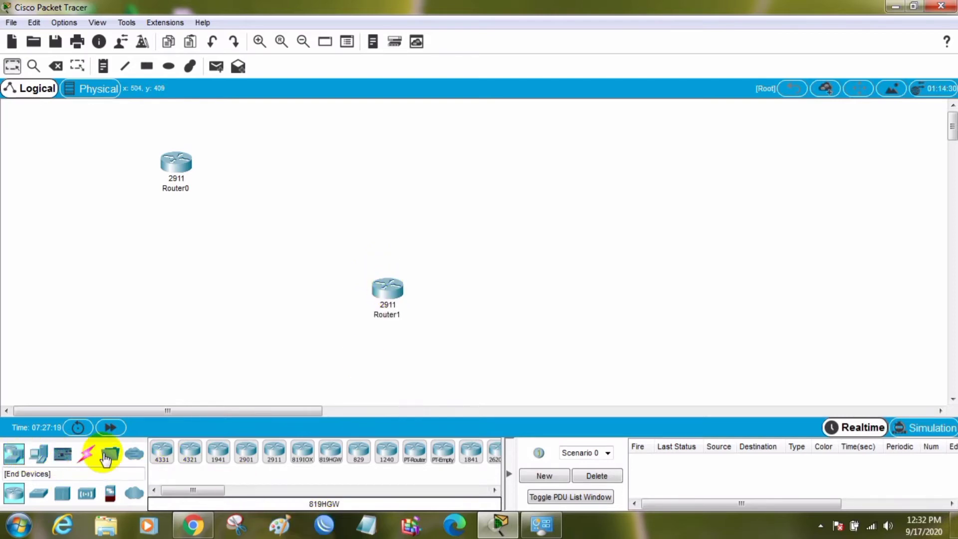
{"action": "left_click", "coordinate": [160, 452]}
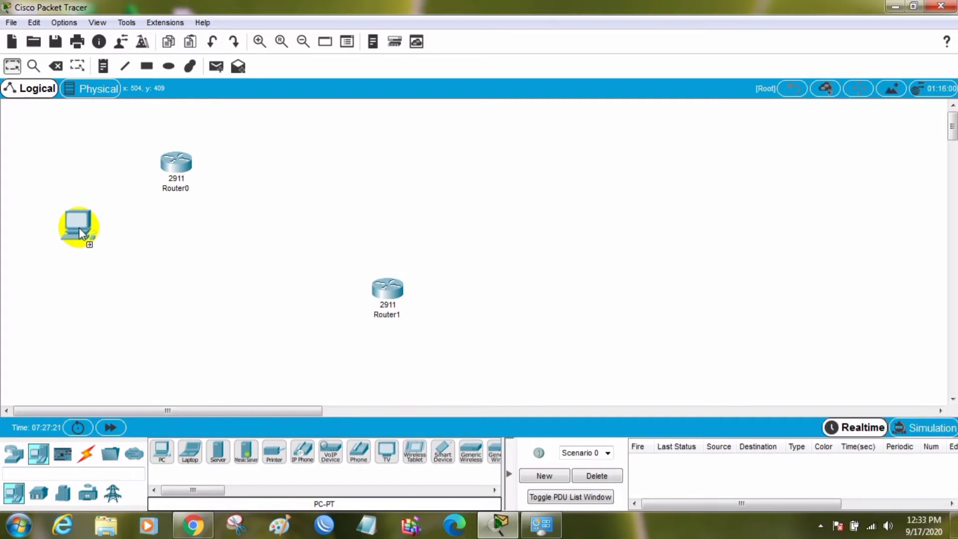
{"action": "left_click", "coordinate": [78, 169]}
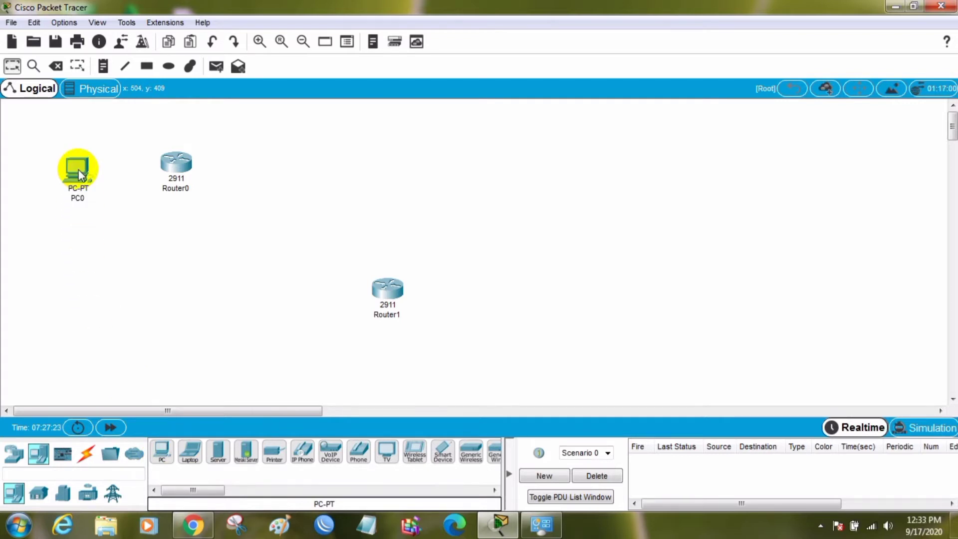
{"action": "left_click", "coordinate": [163, 463]}
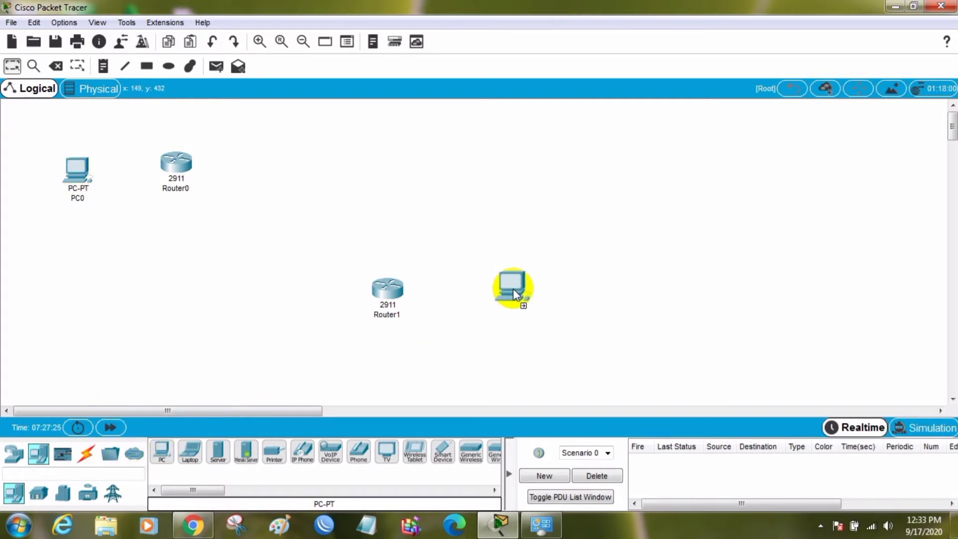
{"action": "left_click", "coordinate": [514, 298]}
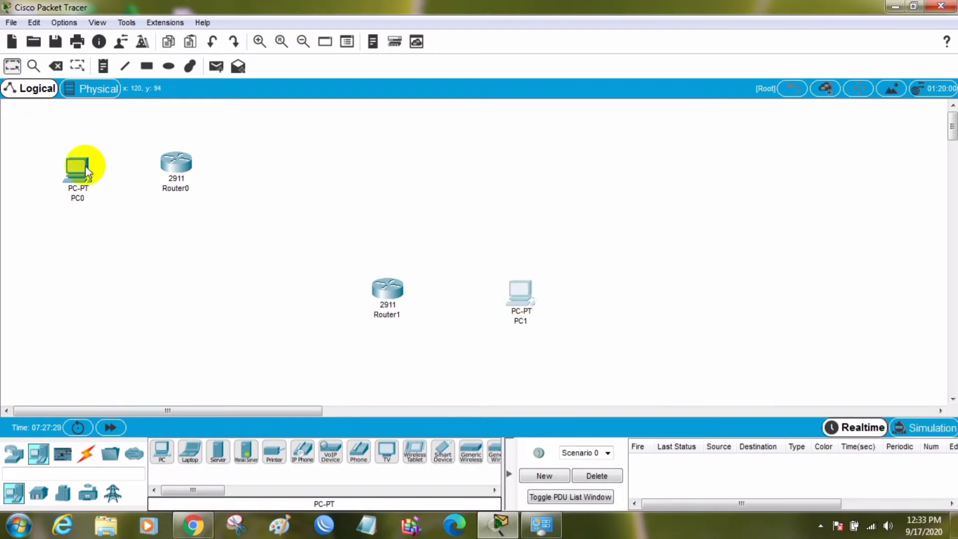
{"action": "left_click_drag", "start_coordinate": [84, 173], "coordinate": [77, 170]}
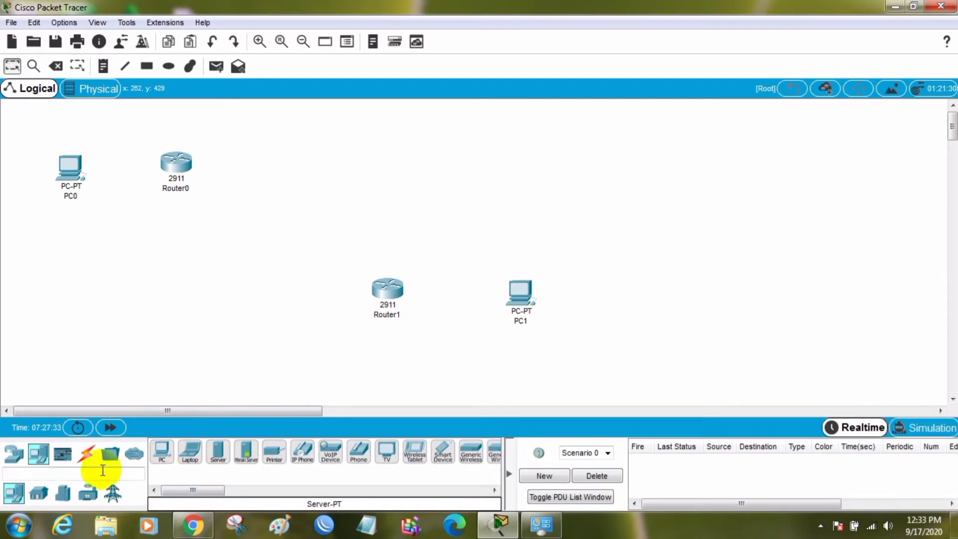
- Add a third 2911 router and arrange the routers diagonally, with Router1 in the middle and Router2 beside PC1
{"action": "left_click", "coordinate": [15, 454]}
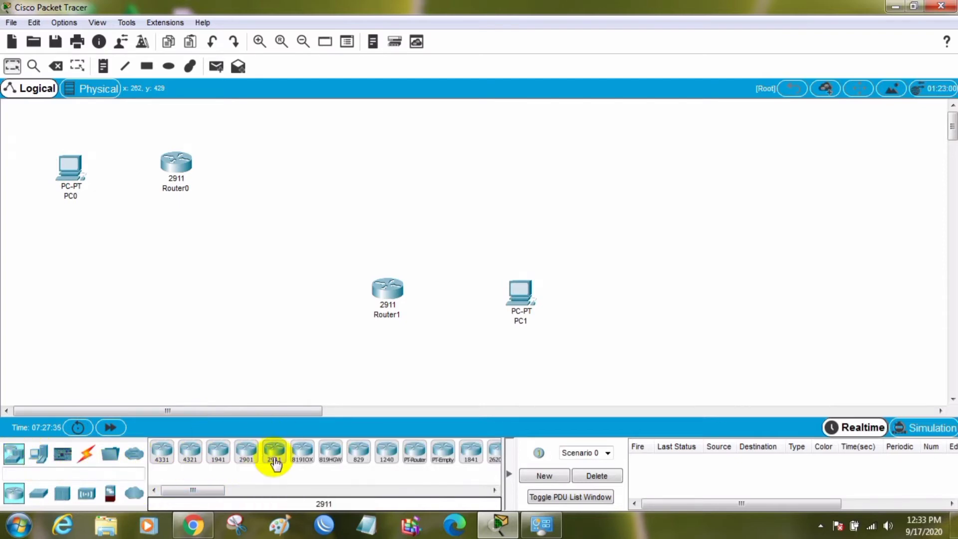
{"action": "left_click_drag", "start_coordinate": [273, 464], "coordinate": [399, 347]}
{"action": "left_click", "coordinate": [273, 235]}
{"action": "left_click_drag", "start_coordinate": [388, 301], "coordinate": [278, 243]}
{"action": "left_click_drag", "start_coordinate": [399, 344], "coordinate": [392, 299]}
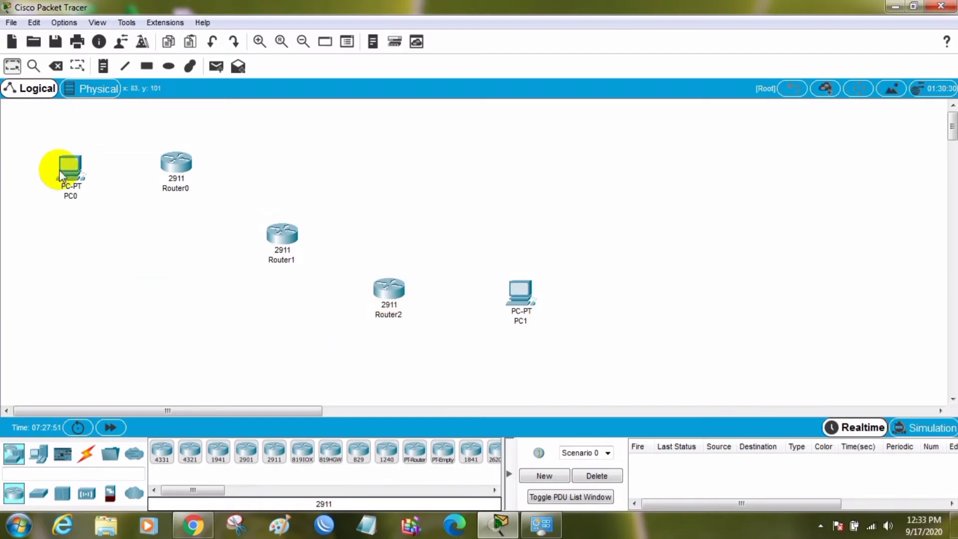
{"action": "left_click_drag", "start_coordinate": [70, 173], "coordinate": [74, 169]}
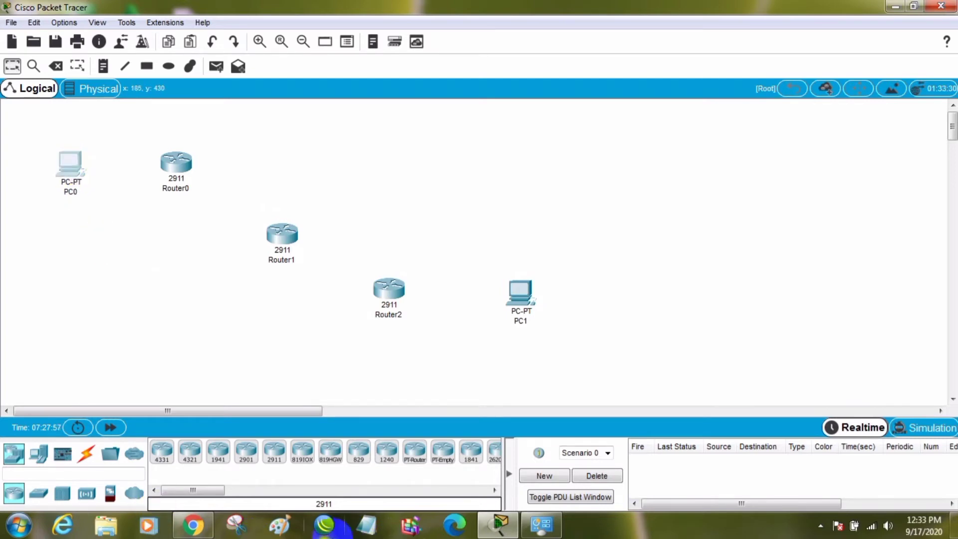
{"action": "left_click", "coordinate": [85, 453]}
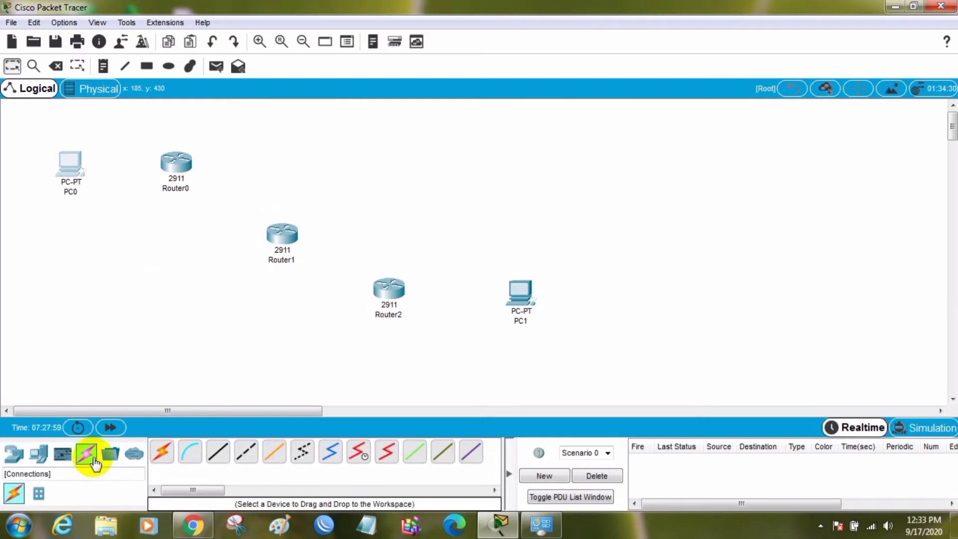
{"action": "left_click", "coordinate": [255, 455]}
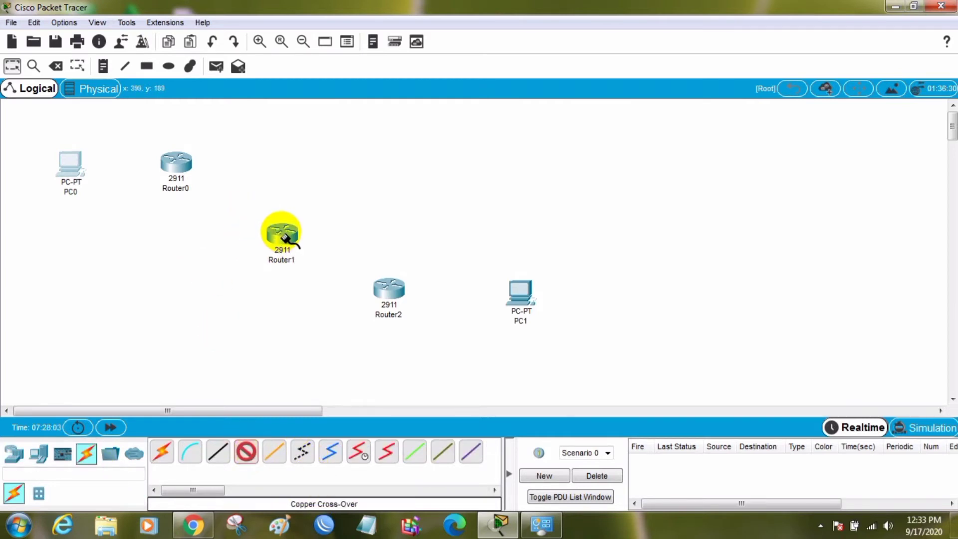
{"action": "mouse_move", "coordinate": [285, 239]}
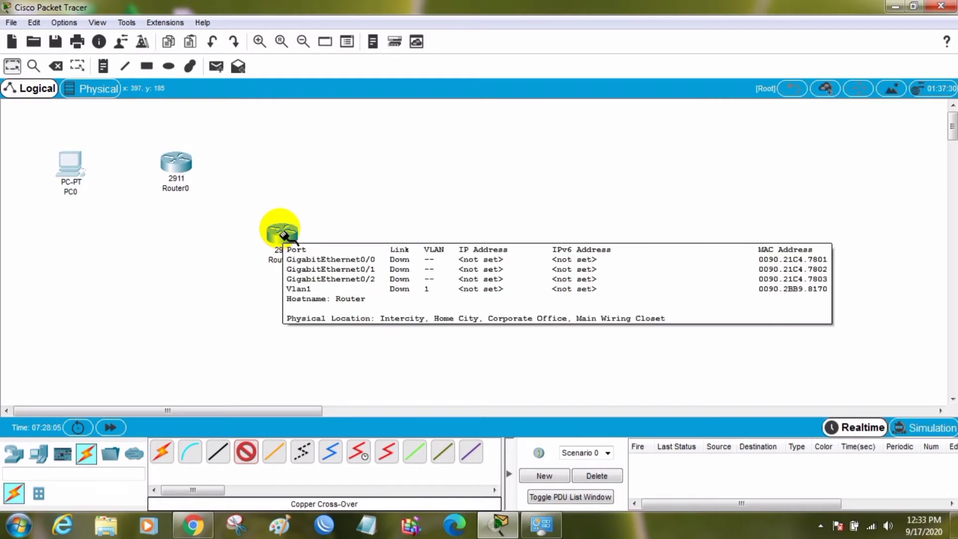
{"action": "left_click", "coordinate": [12, 65]}
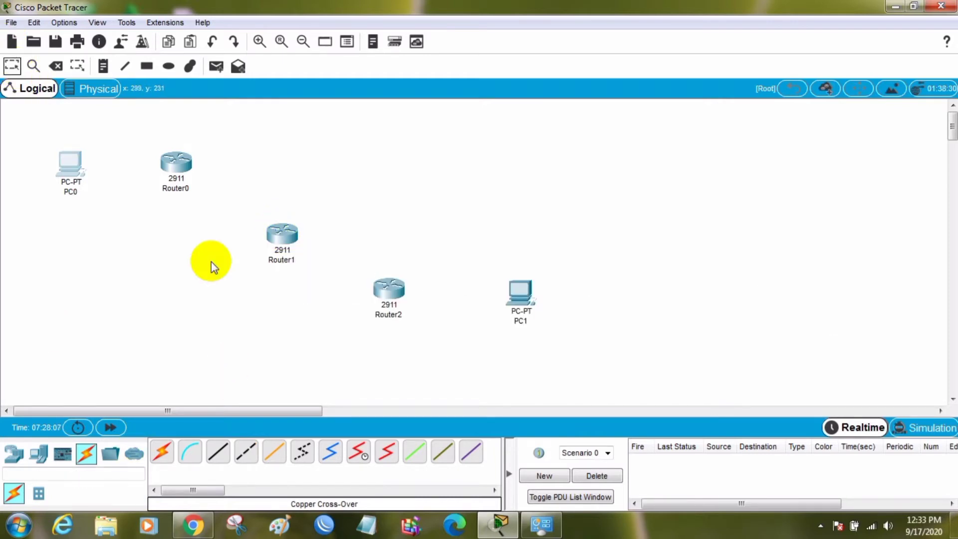
- Rename the middle router's label to Router-CORE
{"action": "left_click", "coordinate": [285, 260]}
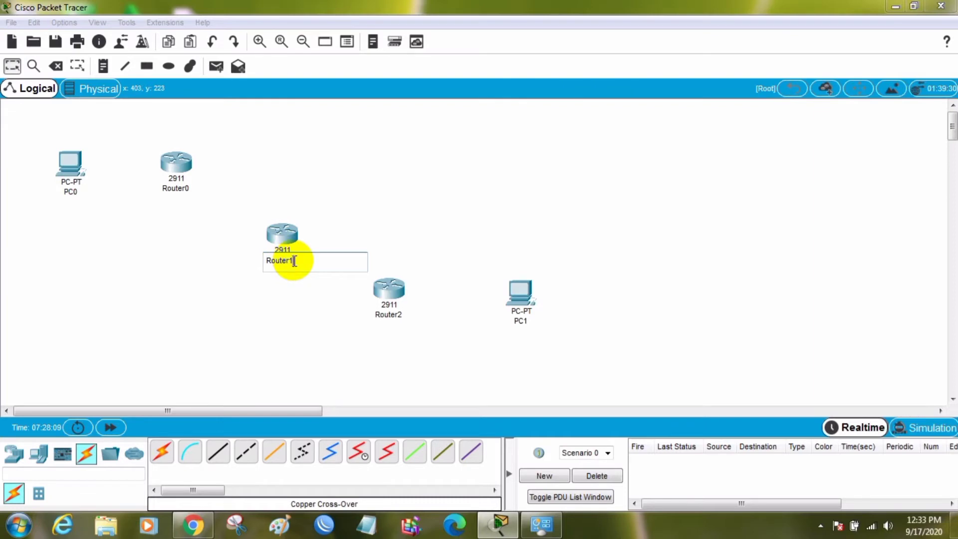
{"action": "key", "text": "BackSpace"}
{"action": "type", "text": "-Co"}
{"action": "key", "text": "BackSpace"}
{"action": "type", "text": "ORE"}
{"action": "left_click", "coordinate": [365, 248]}
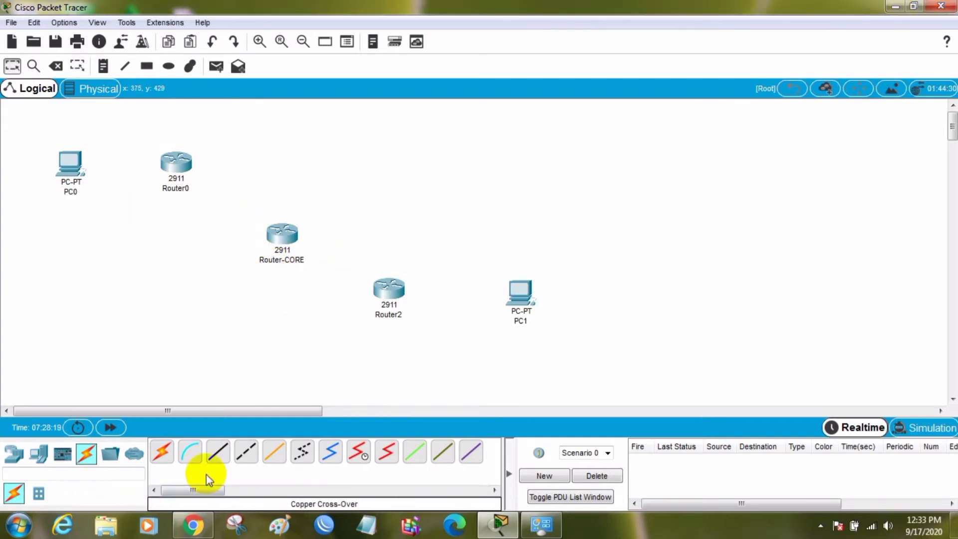
- Connect GigabitEthernet0/0 of Router-CORE to GigabitEthernet0/0 of Router0 with a Copper Cross-Over cable
{"action": "left_click", "coordinate": [246, 452]}
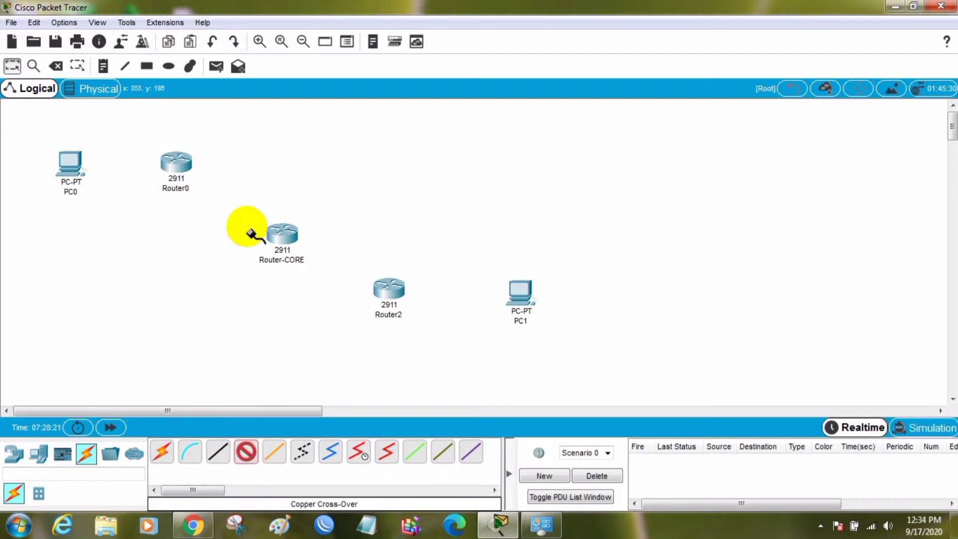
{"action": "left_click", "coordinate": [288, 225]}
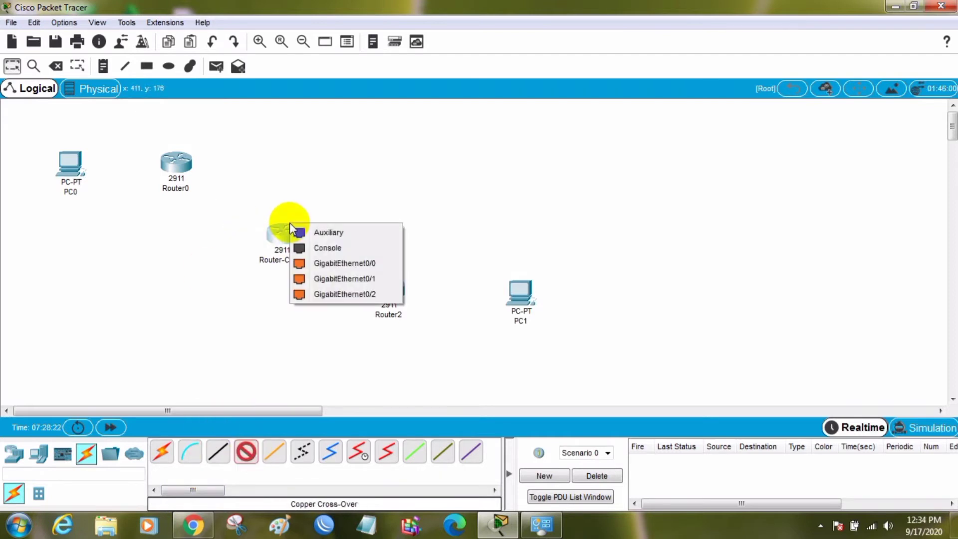
{"action": "left_click", "coordinate": [333, 265]}
{"action": "left_click", "coordinate": [173, 160]}
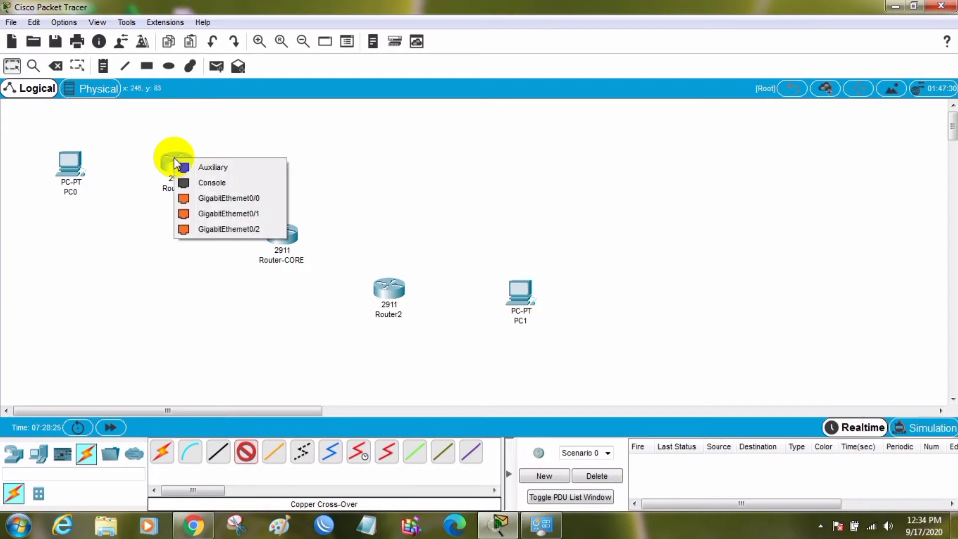
{"action": "left_click", "coordinate": [250, 198]}
- Connect GigabitEthernet0/1 of Router-CORE to Router2 with a Copper Cross-Over cable
{"action": "left_click", "coordinate": [285, 236]}
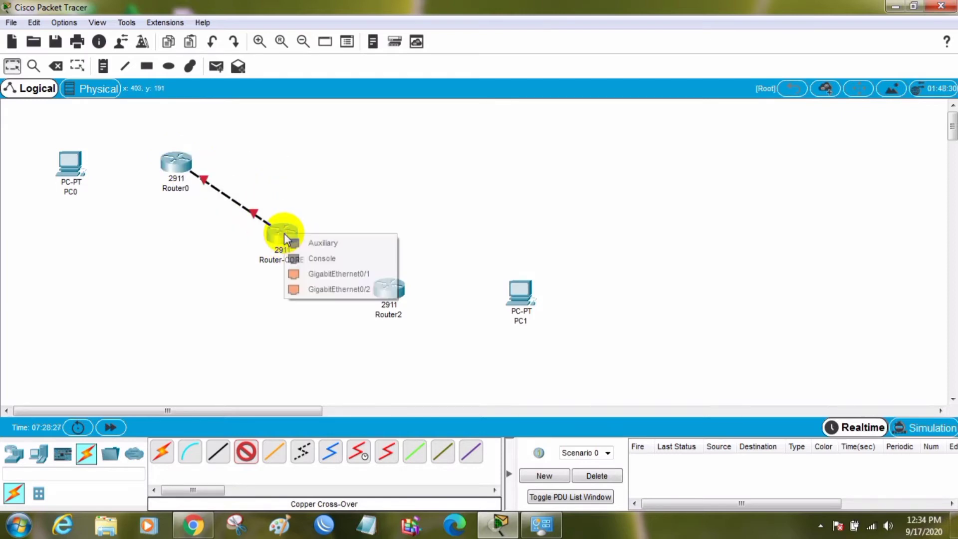
{"action": "left_click", "coordinate": [338, 274]}
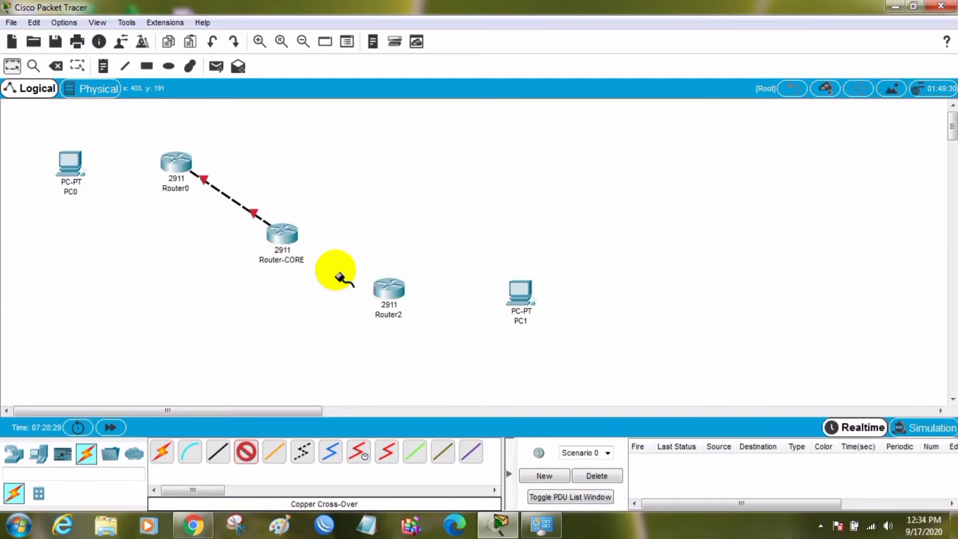
{"action": "left_click", "coordinate": [389, 284]}
{"action": "left_click", "coordinate": [430, 323]}
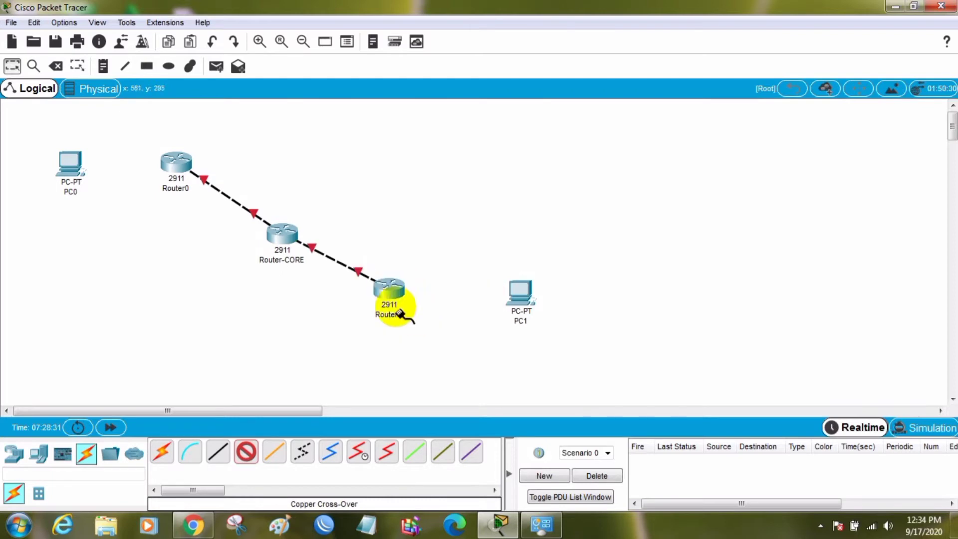
- Connect Router2 to PC1 with a Copper Cross-Over cable
{"action": "left_click", "coordinate": [389, 285]}
{"action": "left_click", "coordinate": [437, 326]}
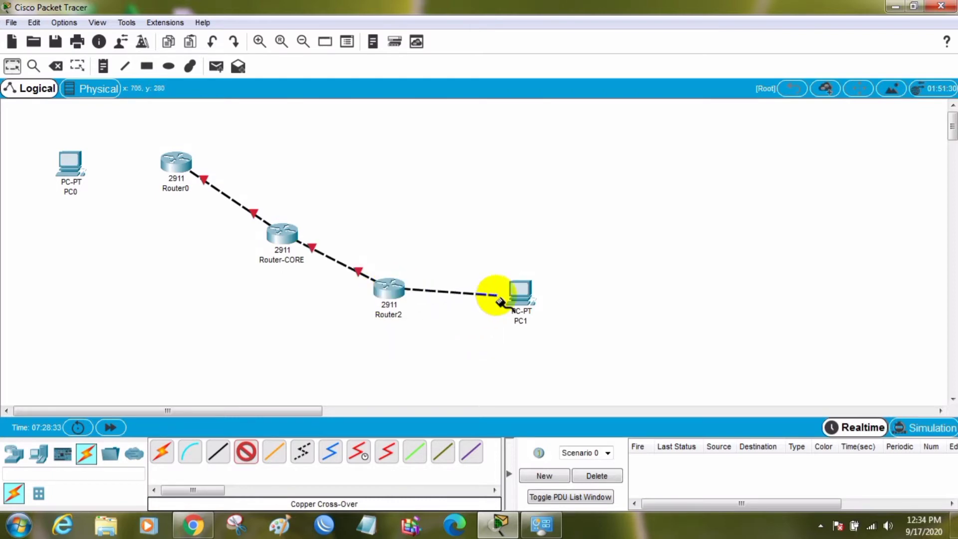
{"action": "left_click", "coordinate": [522, 292]}
{"action": "left_click", "coordinate": [538, 348]}
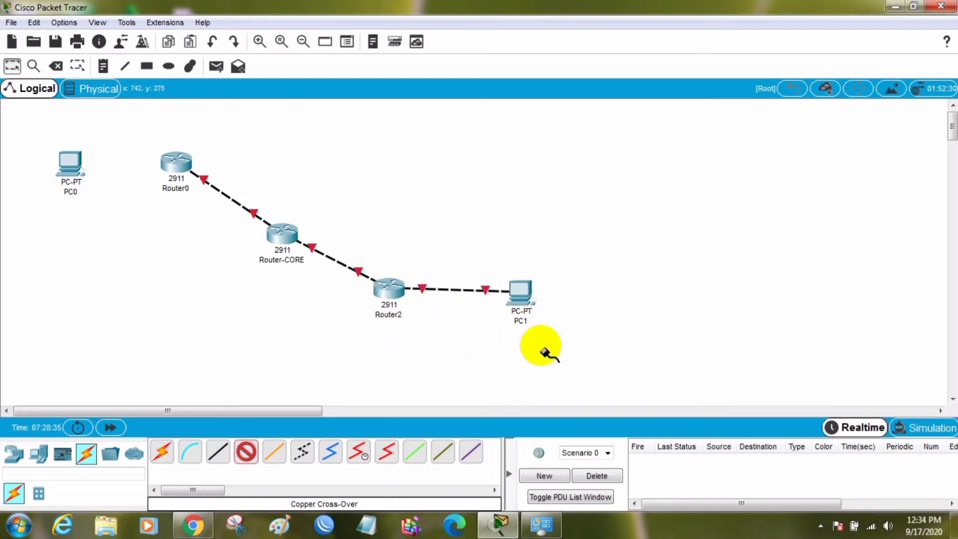
- Connect GigabitEthernet0/1 of Router0 to FastEthernet0 of PC0 with a Copper Cross-Over cable
{"action": "left_click", "coordinate": [173, 161]}
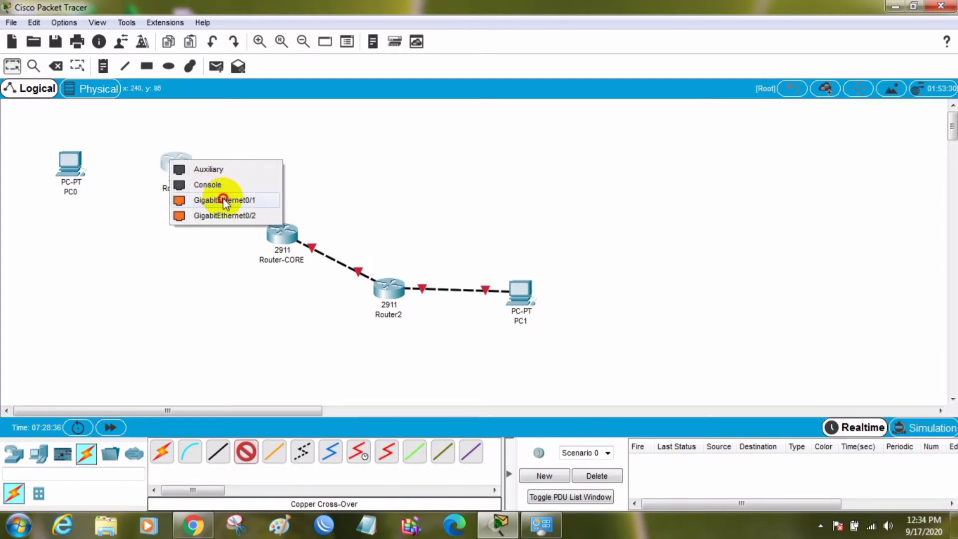
{"action": "left_click", "coordinate": [225, 200]}
{"action": "left_click", "coordinate": [68, 162]}
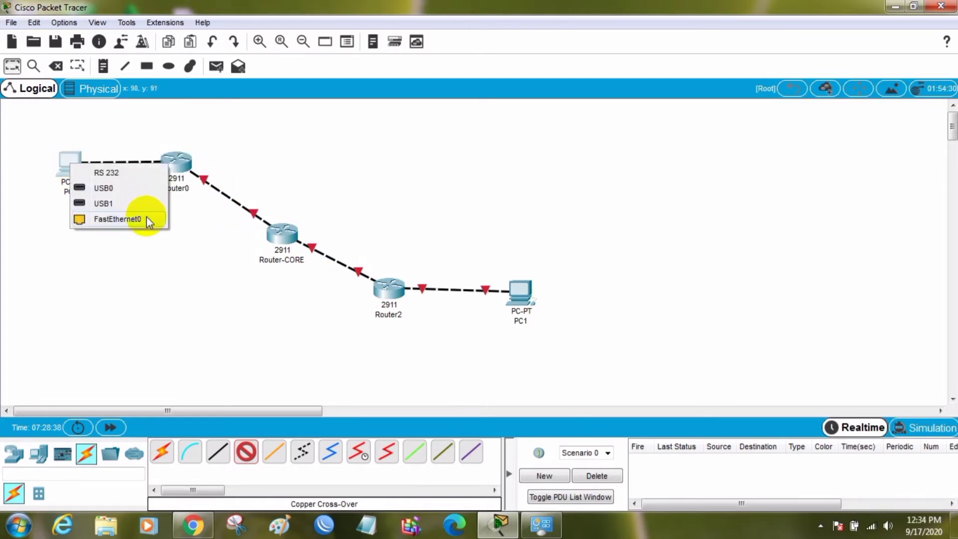
{"action": "left_click", "coordinate": [145, 218]}
{"action": "left_click", "coordinate": [12, 69]}
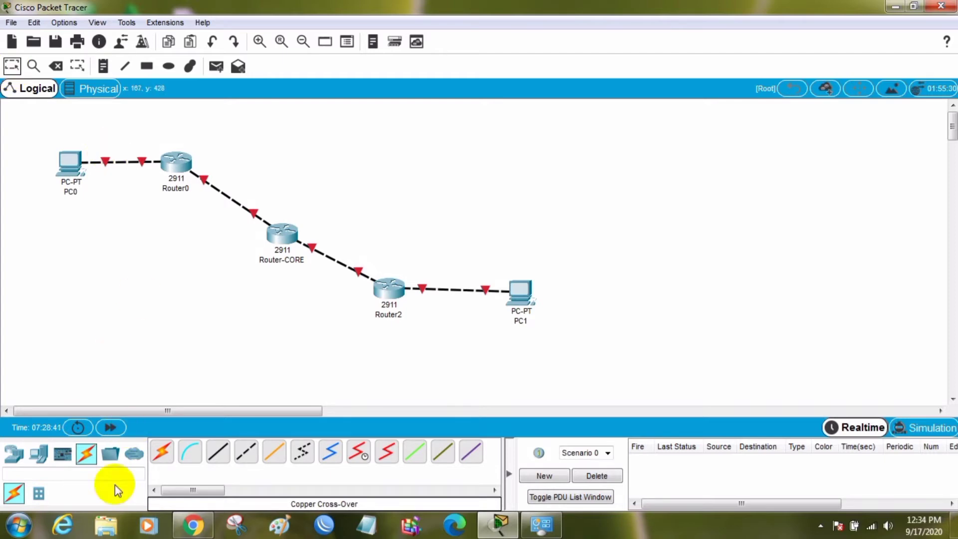
- Fast-forward the network time and slightly reposition PC0, Router-CORE and PC1 to tidy the topology
{"action": "left_click", "coordinate": [111, 428]}
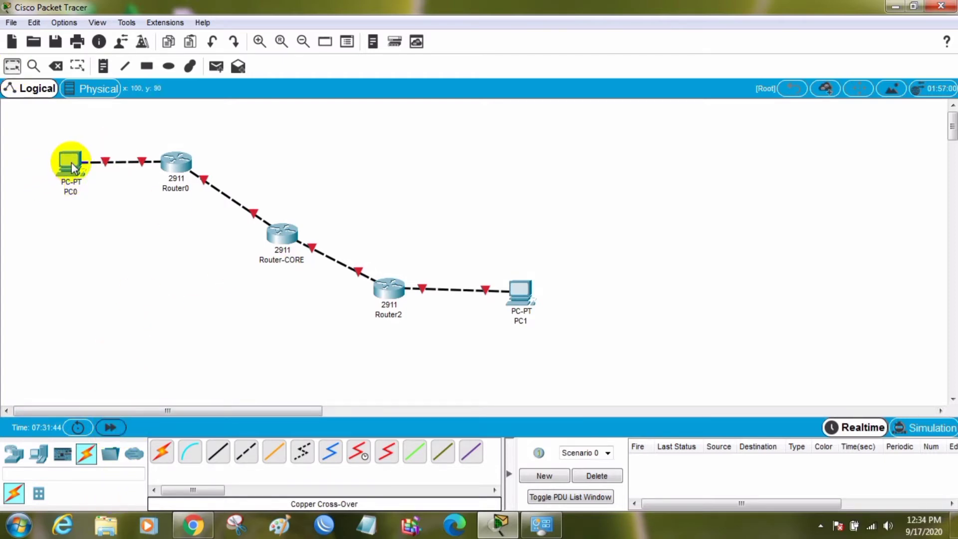
{"action": "left_click_drag", "start_coordinate": [71, 163], "coordinate": [72, 161]}
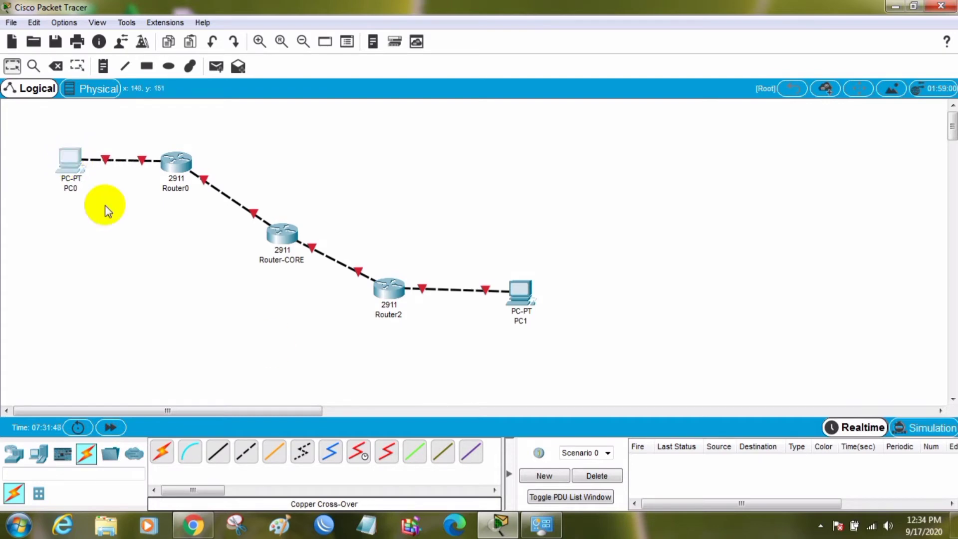
{"action": "left_click", "coordinate": [282, 244]}
{"action": "left_click_drag", "start_coordinate": [282, 246], "coordinate": [282, 243]}
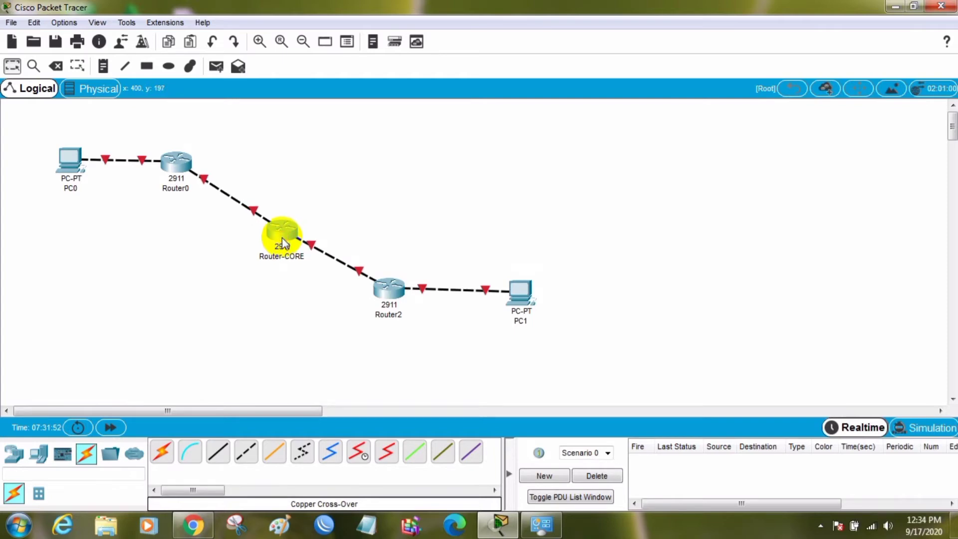
{"action": "left_click_drag", "start_coordinate": [532, 303], "coordinate": [523, 295]}
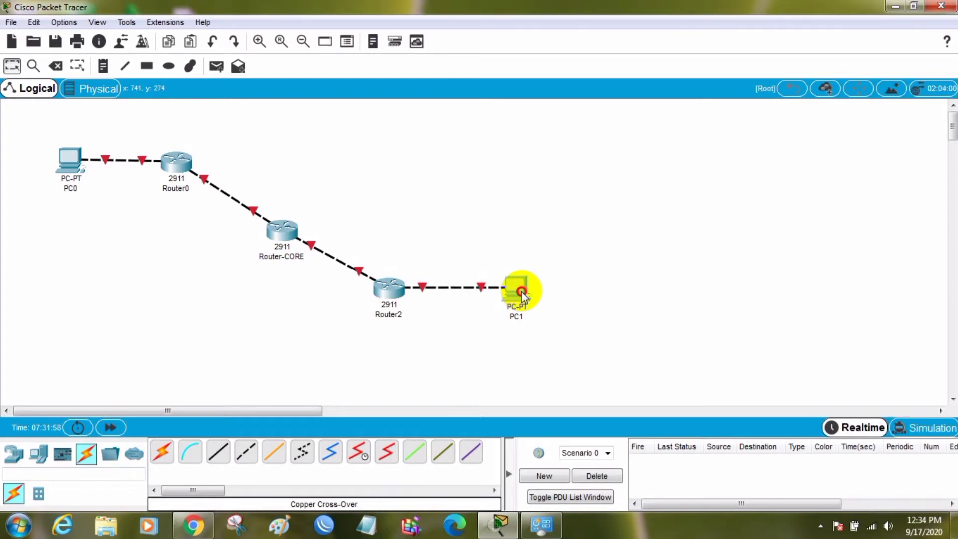
- Move PC1 slightly closer to Router2 to even out the topology
{"action": "left_click_drag", "start_coordinate": [522, 293], "coordinate": [522, 294]}
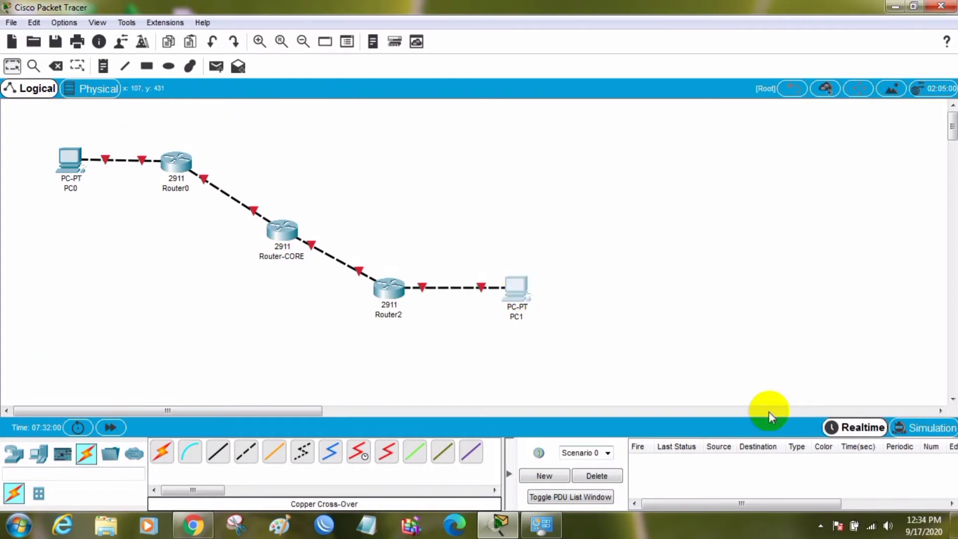
{"action": "left_click", "coordinate": [343, 376]}
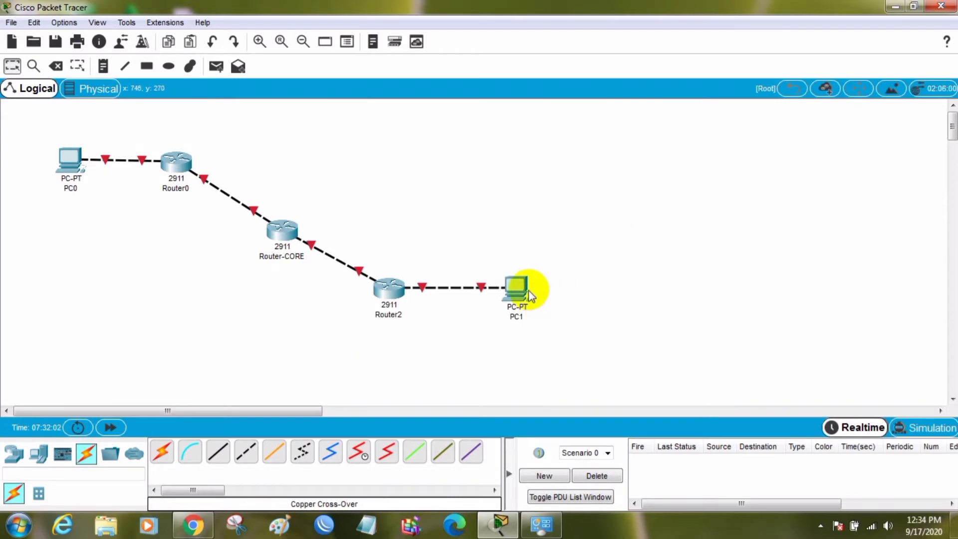
{"action": "left_click_drag", "start_coordinate": [530, 296], "coordinate": [516, 292]}
{"action": "left_click_drag", "start_coordinate": [511, 287], "coordinate": [506, 285]}
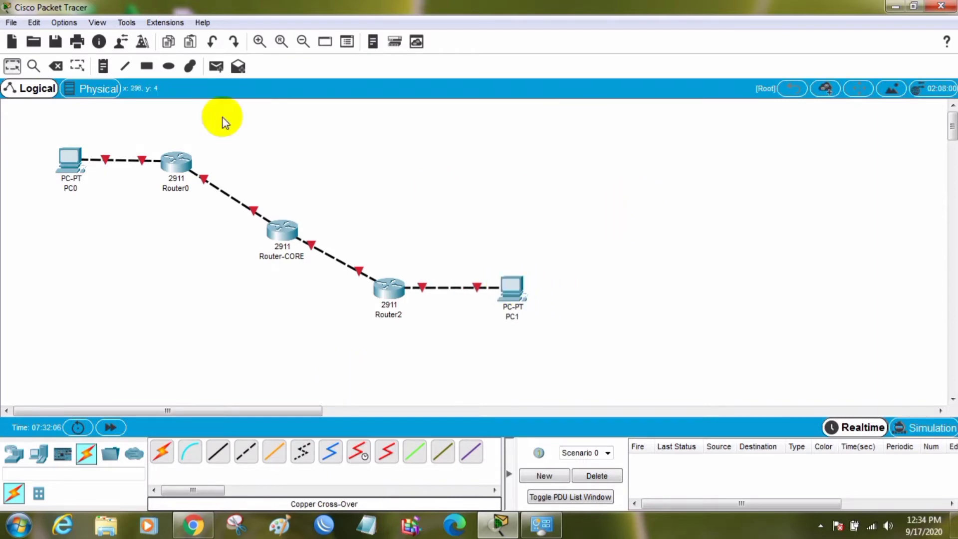
- Draw a rectangle with pink fill #ff557f and a black outline behind PC0, Router0 and the upper part of Router-CORE
{"action": "left_click", "coordinate": [168, 66]}
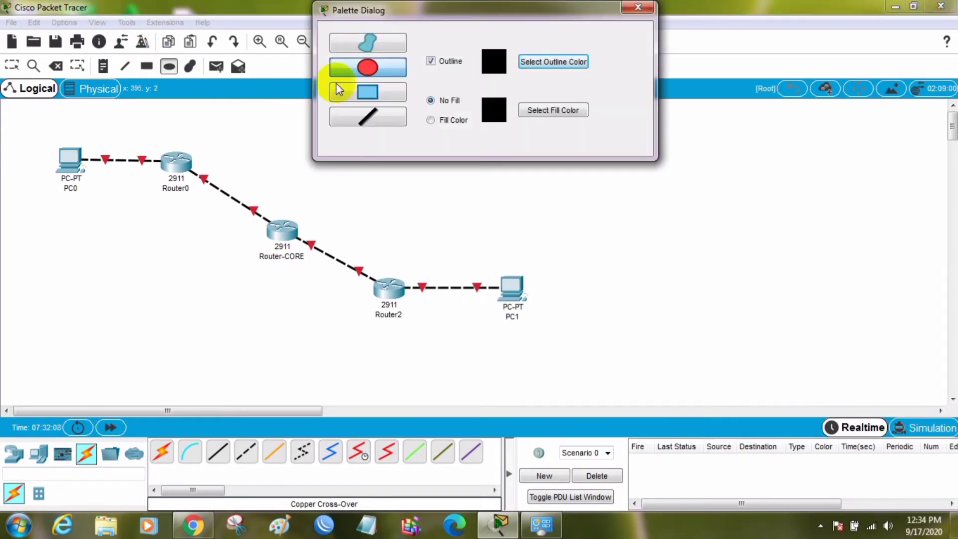
{"action": "left_click", "coordinate": [462, 121]}
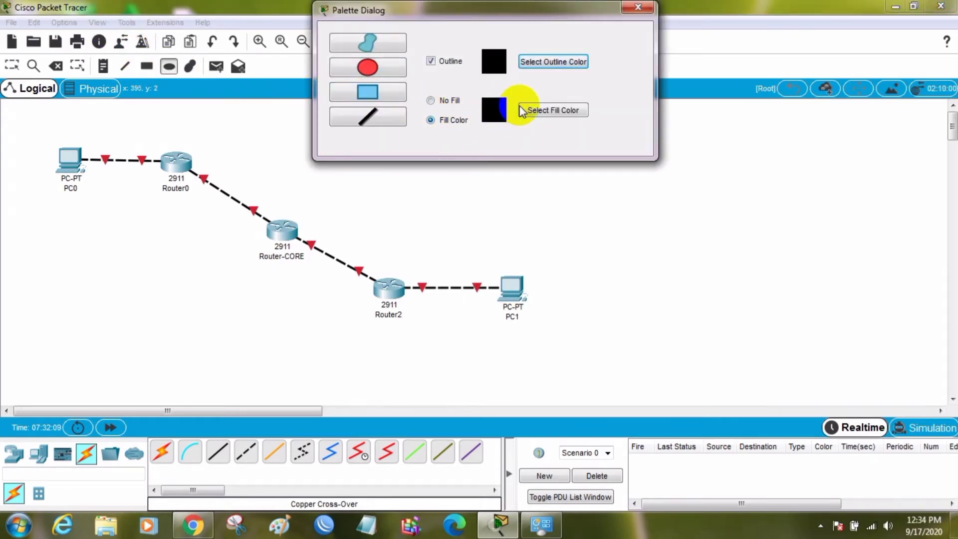
{"action": "left_click", "coordinate": [535, 114]}
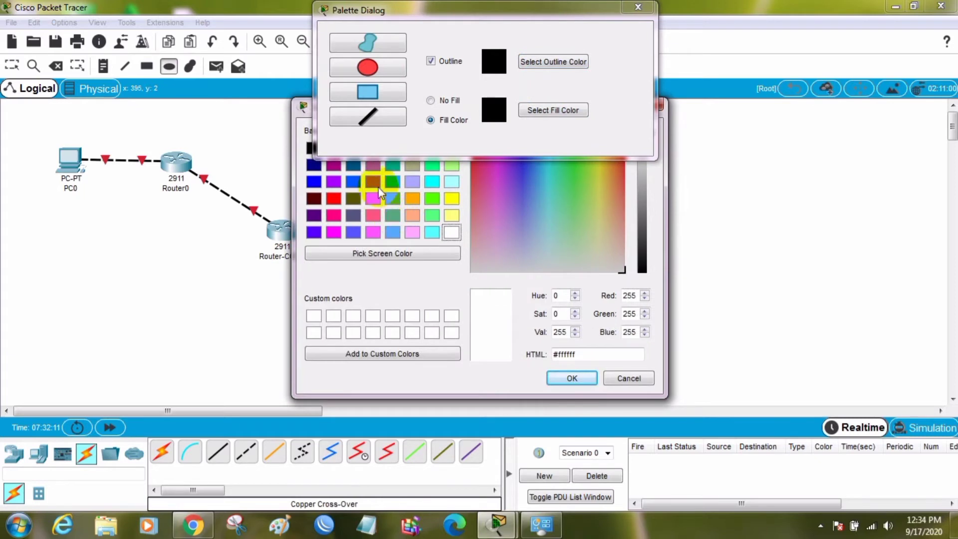
{"action": "left_click", "coordinate": [379, 214]}
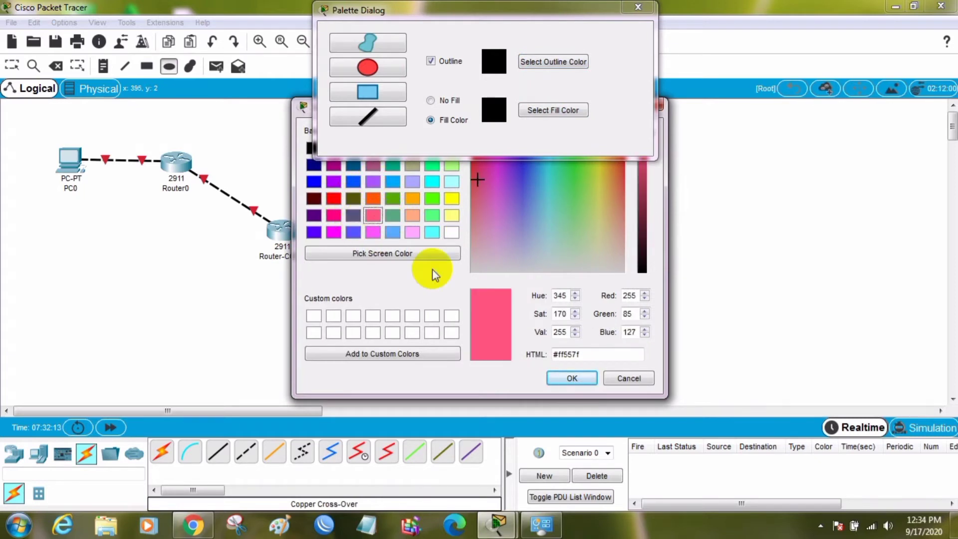
{"action": "left_click", "coordinate": [573, 379]}
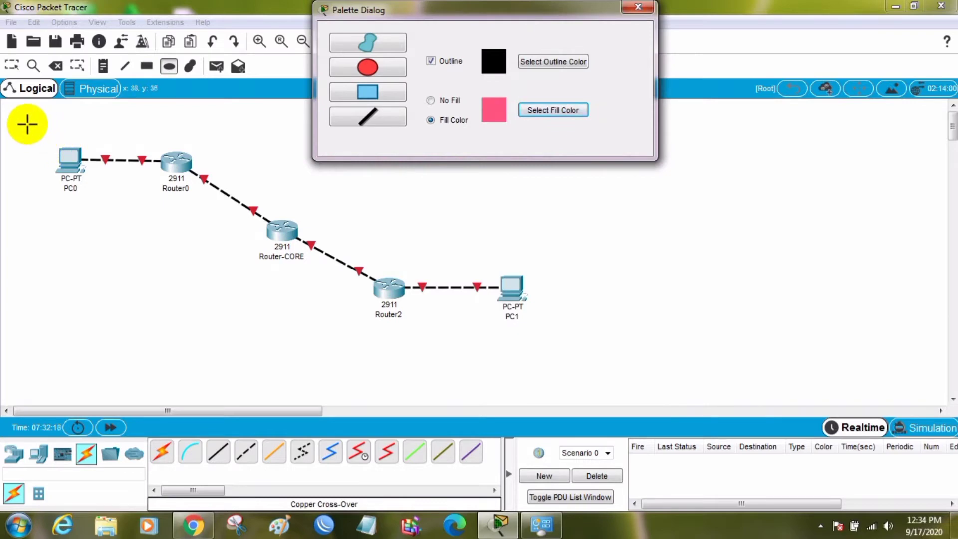
{"action": "left_click_drag", "start_coordinate": [27, 120], "coordinate": [372, 230]}
- Draw a rectangle with light blue fill behind Router-CORE, Router2 and PC1, and close the drawing palette
{"action": "left_click", "coordinate": [553, 111]}
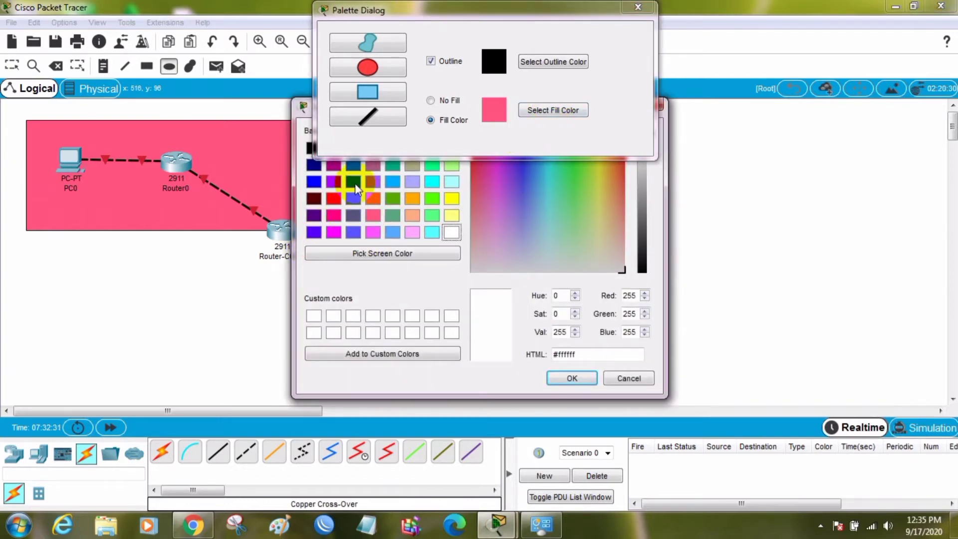
{"action": "left_click", "coordinate": [393, 181]}
{"action": "left_click", "coordinate": [572, 378]}
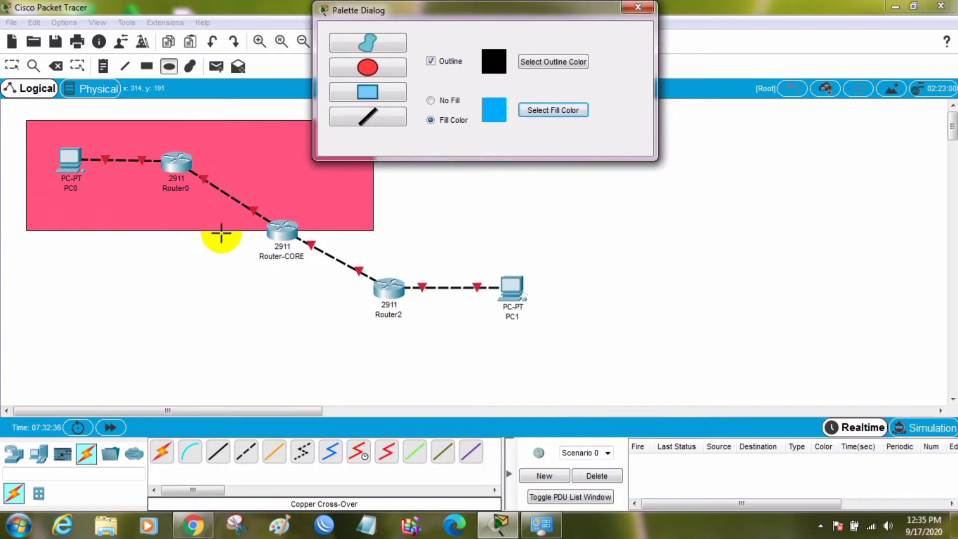
{"action": "left_click_drag", "start_coordinate": [221, 231], "coordinate": [592, 350]}
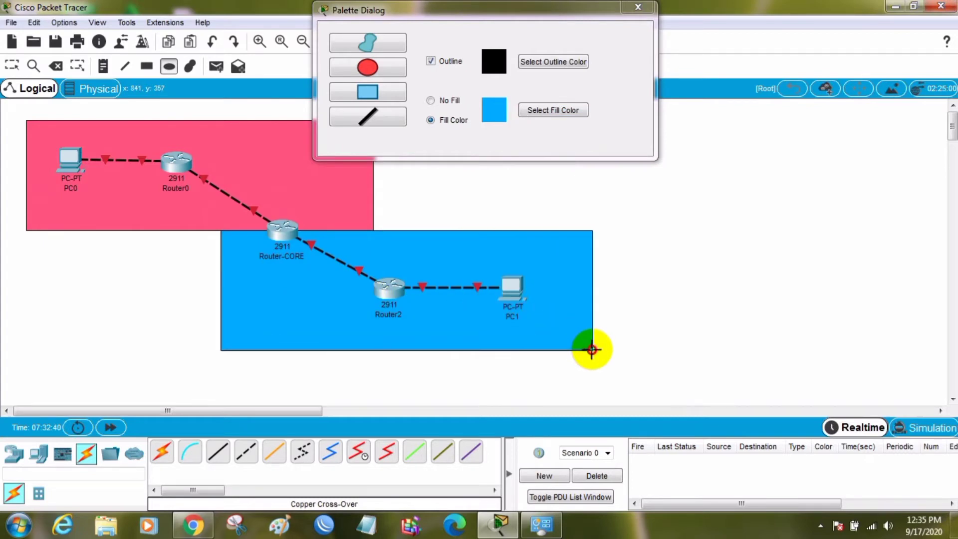
{"action": "left_click", "coordinate": [12, 66]}
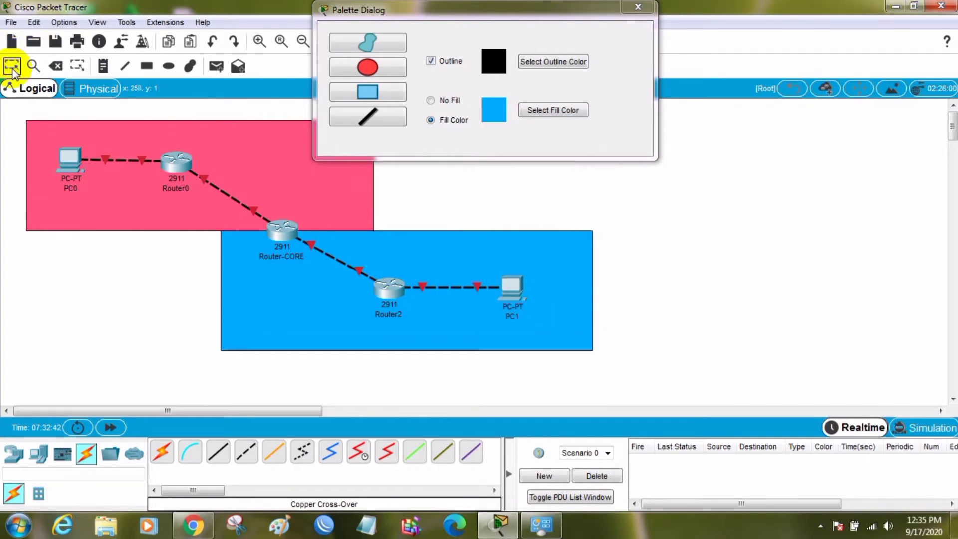
{"action": "left_click", "coordinate": [638, 7]}
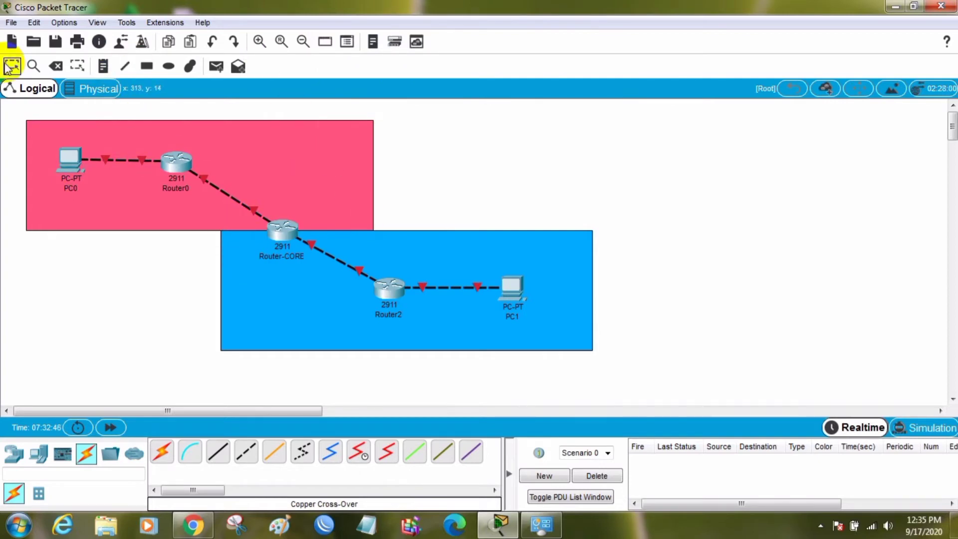
- Add the note 192.168.25.0/24 above the PC0–Router0 link and 16.16.16.0/24 beside the Router0–Router-CORE link
{"action": "left_click", "coordinate": [111, 72]}
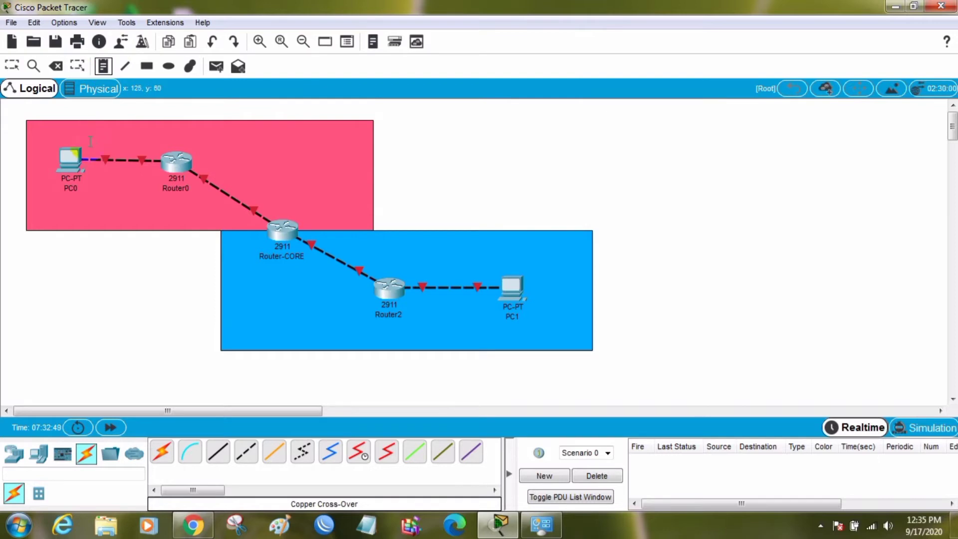
{"action": "left_click", "coordinate": [90, 141]}
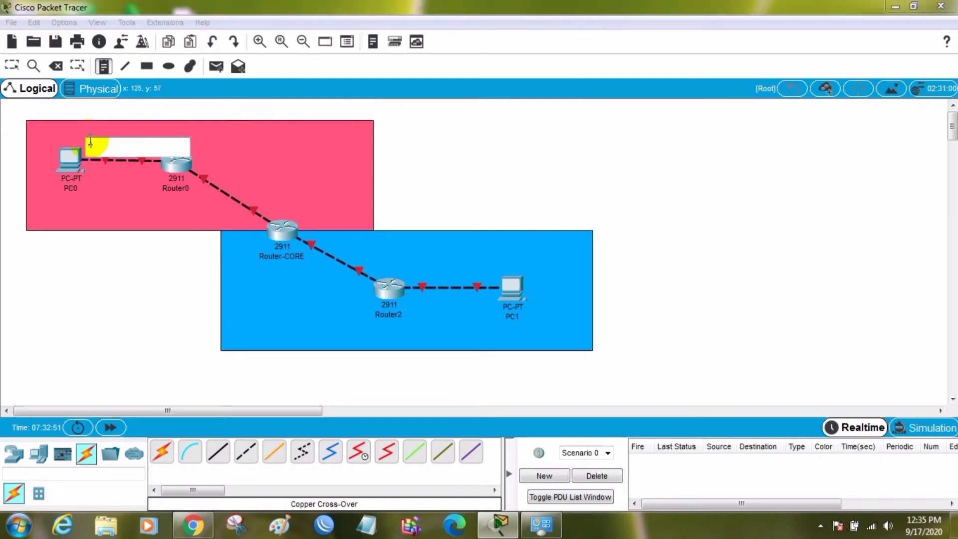
{"action": "type", "text": "192.168.25.0/24"}
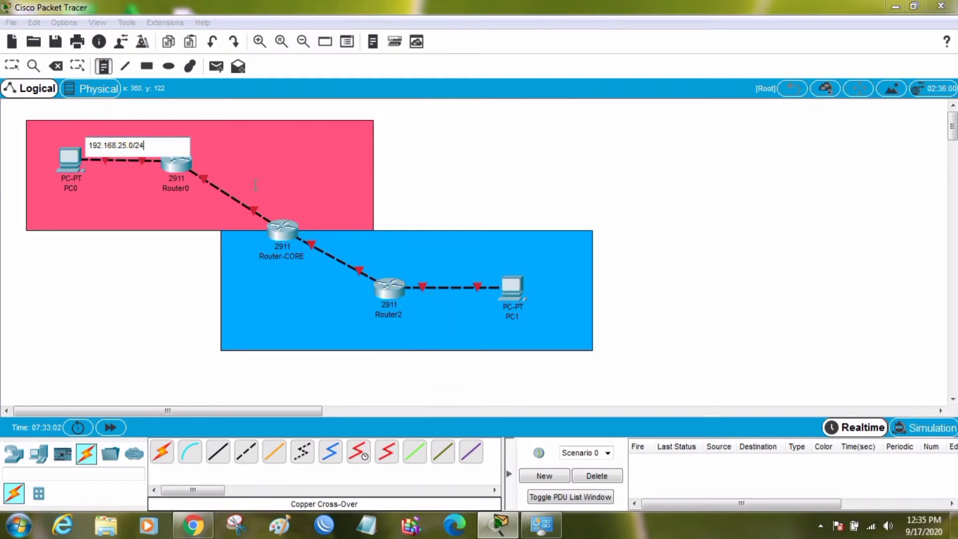
{"action": "left_click", "coordinate": [239, 180]}
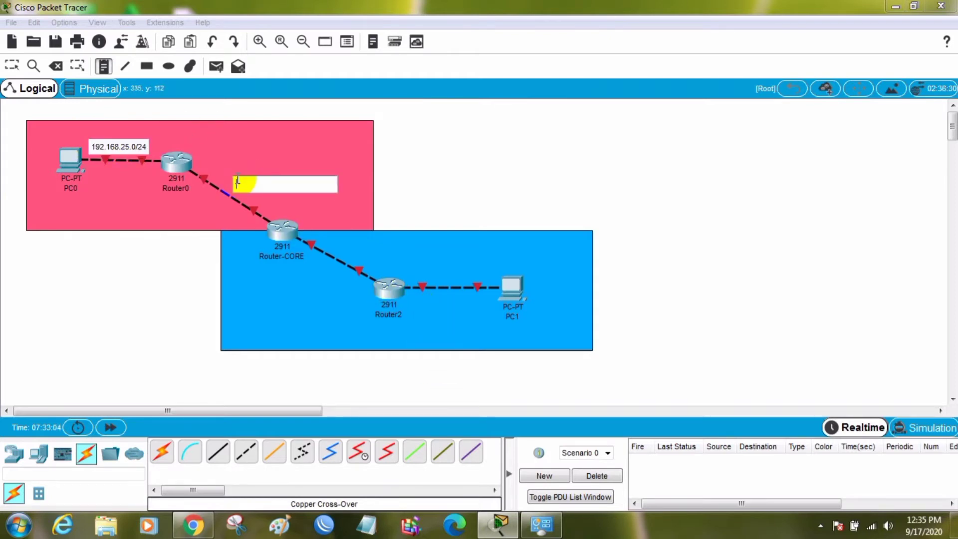
{"action": "type", "text": "10"}
{"action": "type", "text": "6.16"}
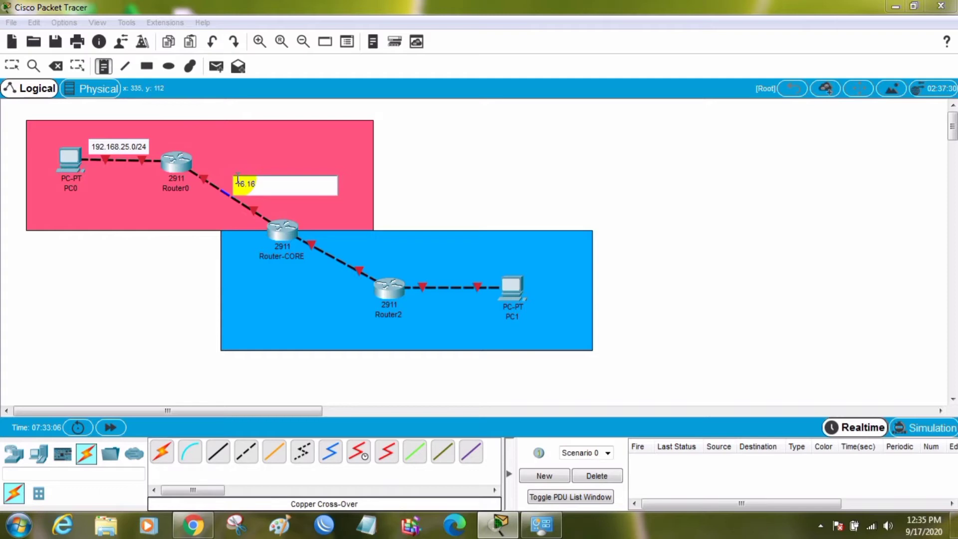
{"action": "type", "text": ".0/24"}
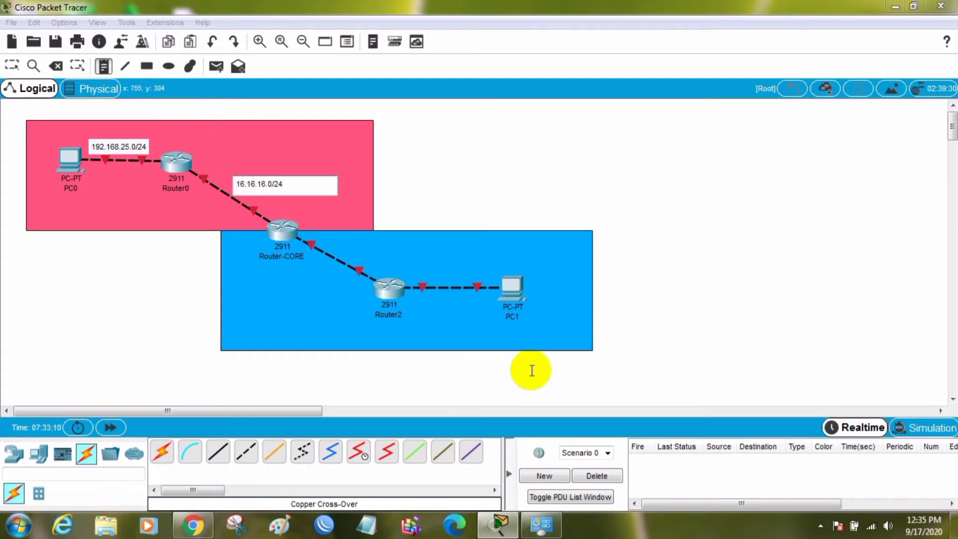
- Add the note 17.17.17.0/24 below the Router-CORE–Router2 link and 192.168.26.0/24 below the Router2–PC1 link
{"action": "left_click", "coordinate": [253, 282]}
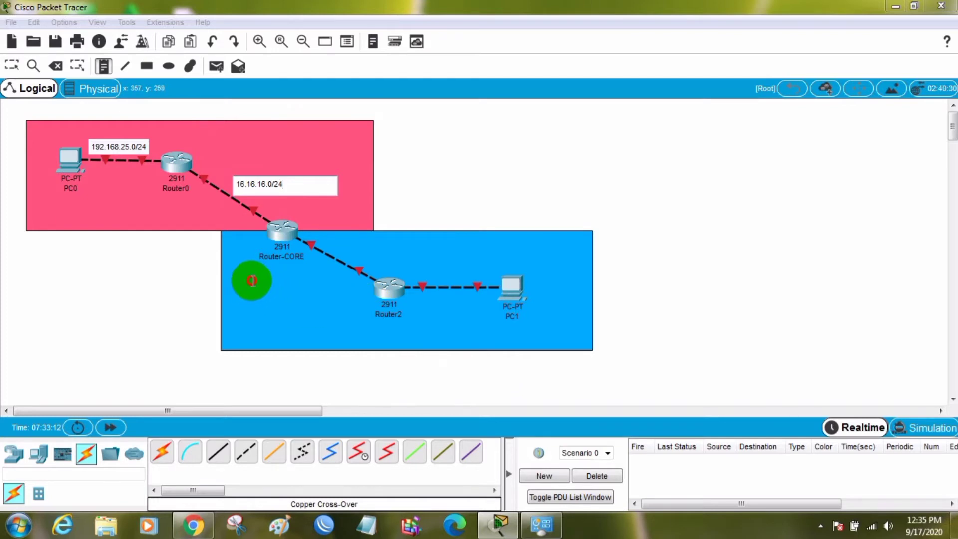
{"action": "type", "text": "17"}
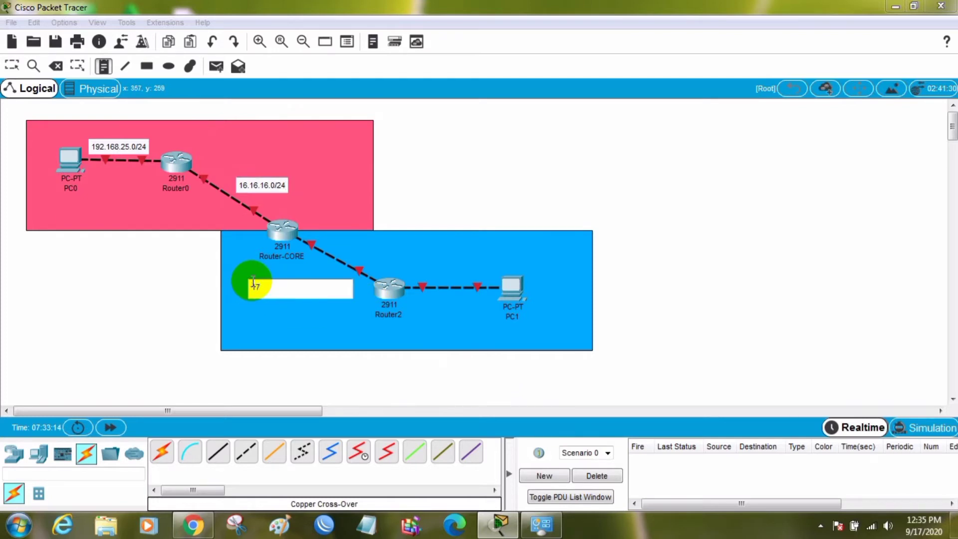
{"action": "type", "text": ".17.17.0/24"}
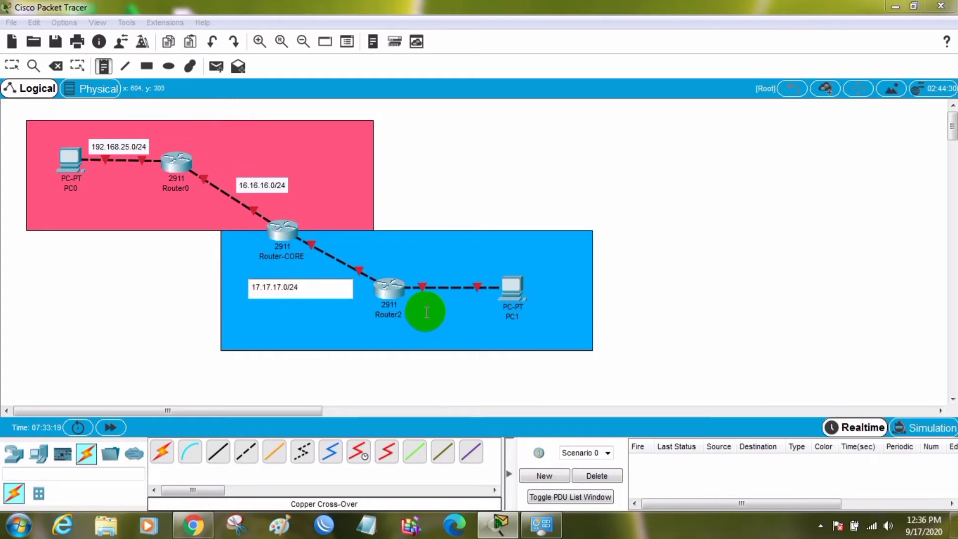
{"action": "left_click", "coordinate": [408, 318]}
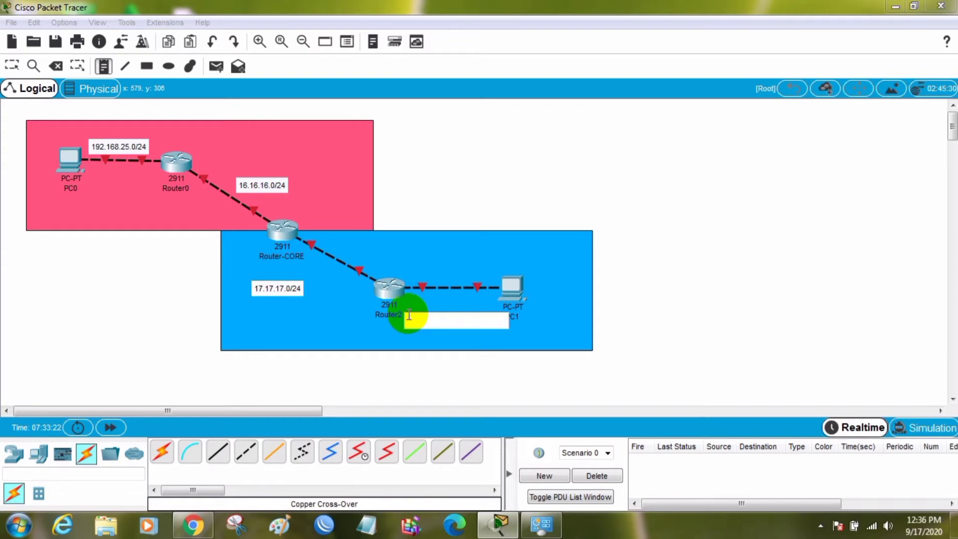
{"action": "type", "text": "192.168.26.0"}
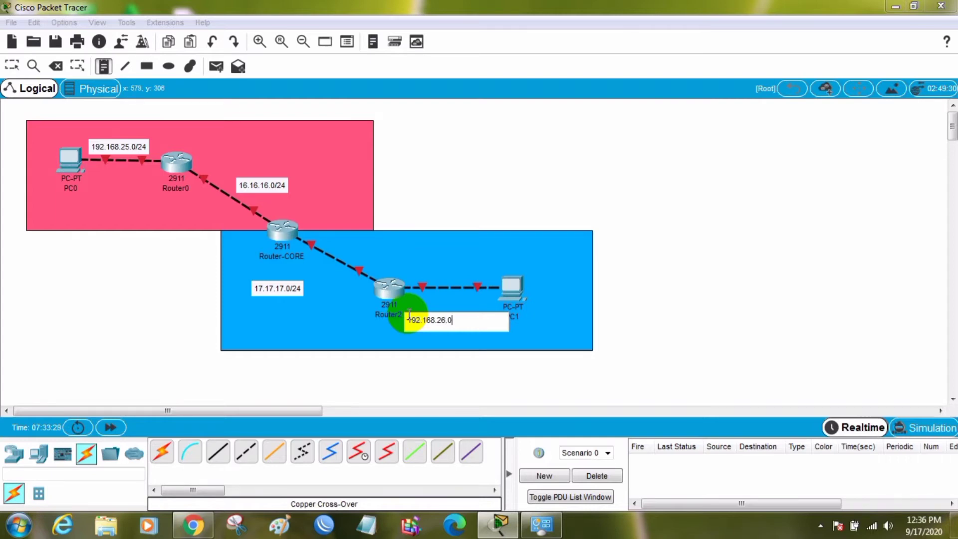
{"action": "type", "text": "/24"}
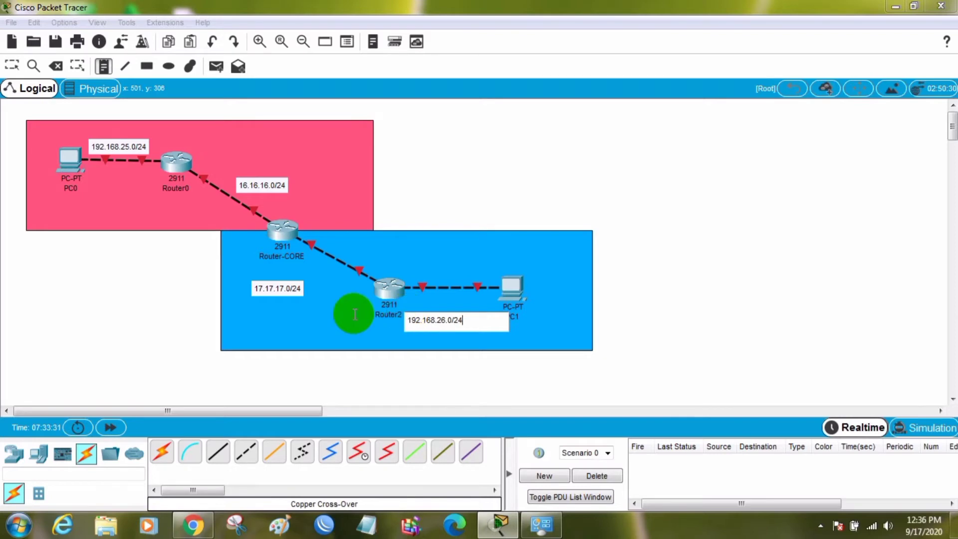
{"action": "left_click", "coordinate": [11, 65]}
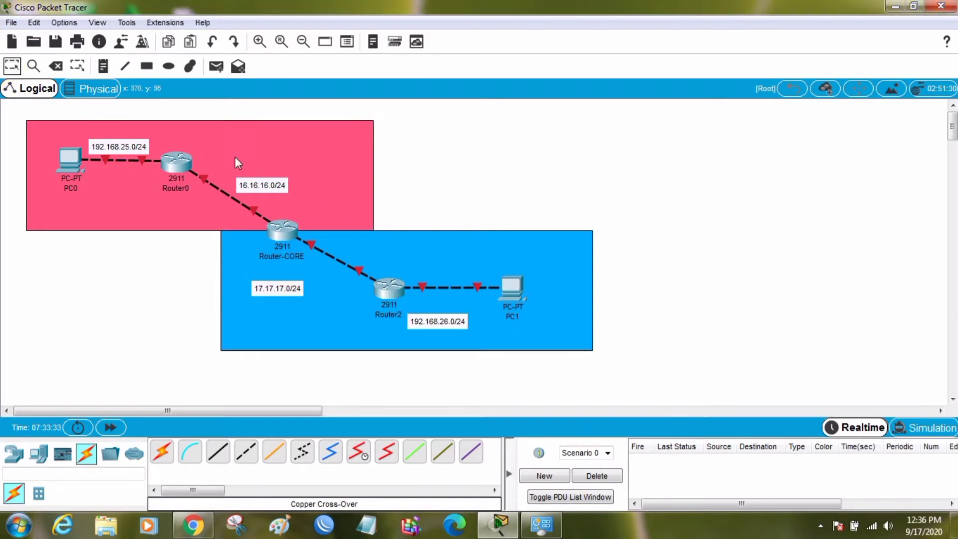
- Move the 192.168.26.0/24 and 17.17.17.0/24 notes closer to the links they describe
{"action": "left_click_drag", "start_coordinate": [437, 325], "coordinate": [450, 314]}
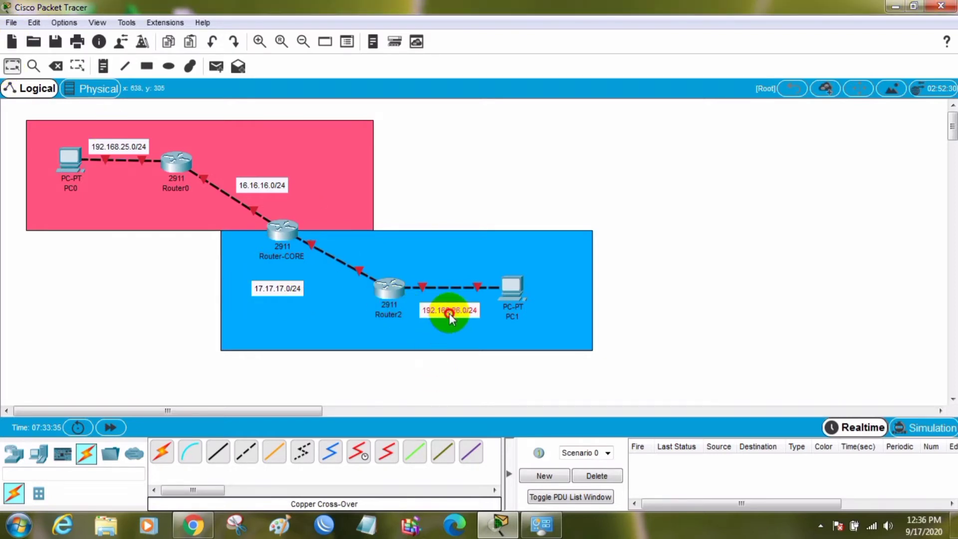
{"action": "left_click_drag", "start_coordinate": [282, 292], "coordinate": [312, 285]}
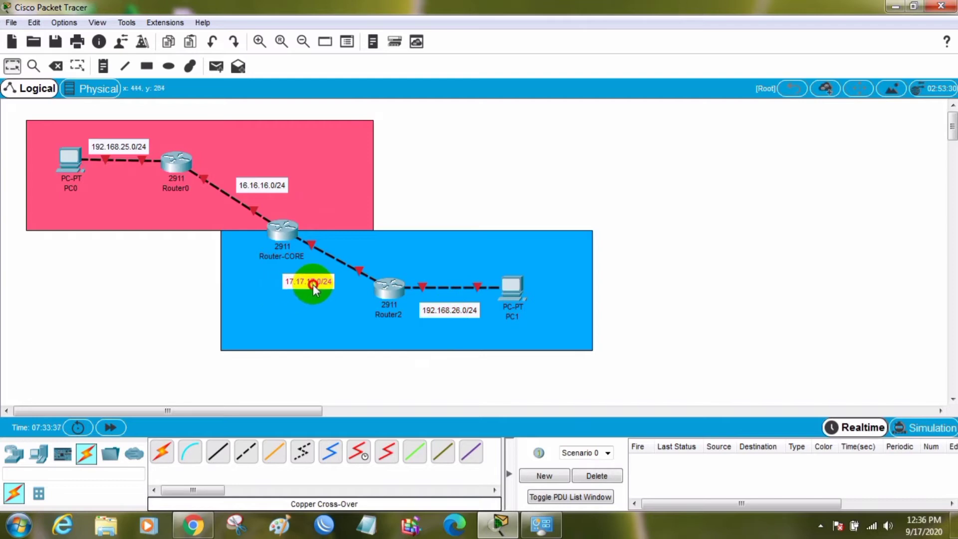
{"action": "left_click", "coordinate": [102, 314]}
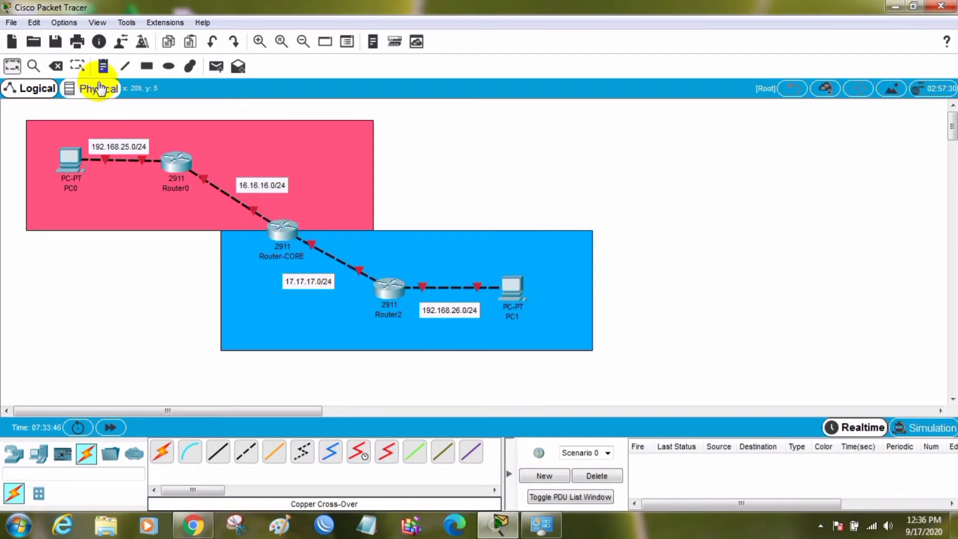
- Enable Always Show Port Labels in Logical Workspace in the interface preferences and close the preferences
{"action": "left_click", "coordinate": [35, 23]}
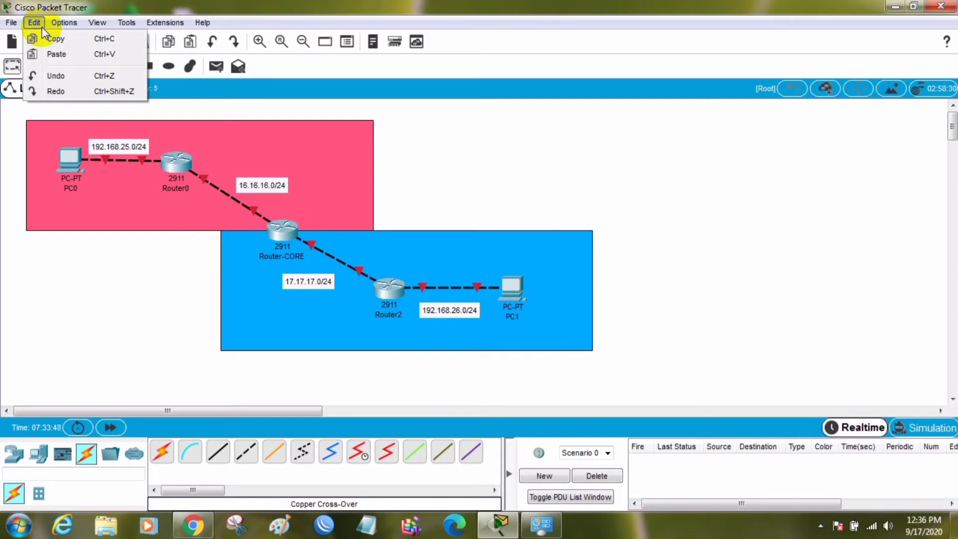
{"action": "mouse_move", "coordinate": [62, 25]}
{"action": "mouse_move", "coordinate": [100, 23]}
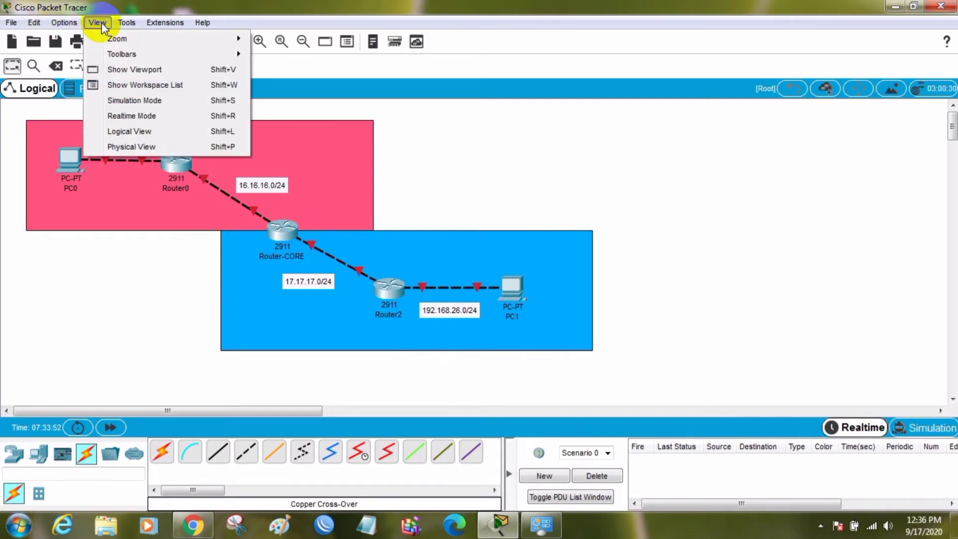
{"action": "mouse_move", "coordinate": [28, 23]}
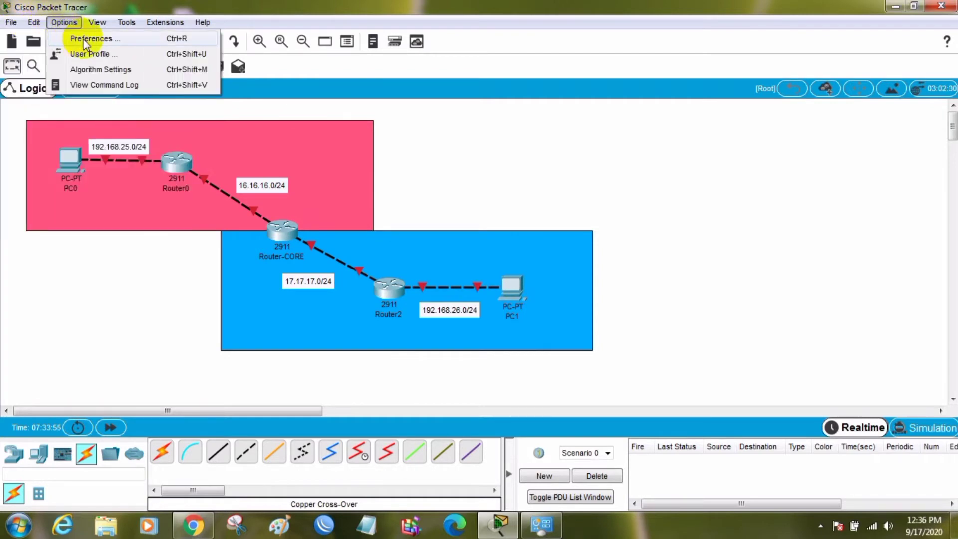
{"action": "left_click", "coordinate": [86, 40]}
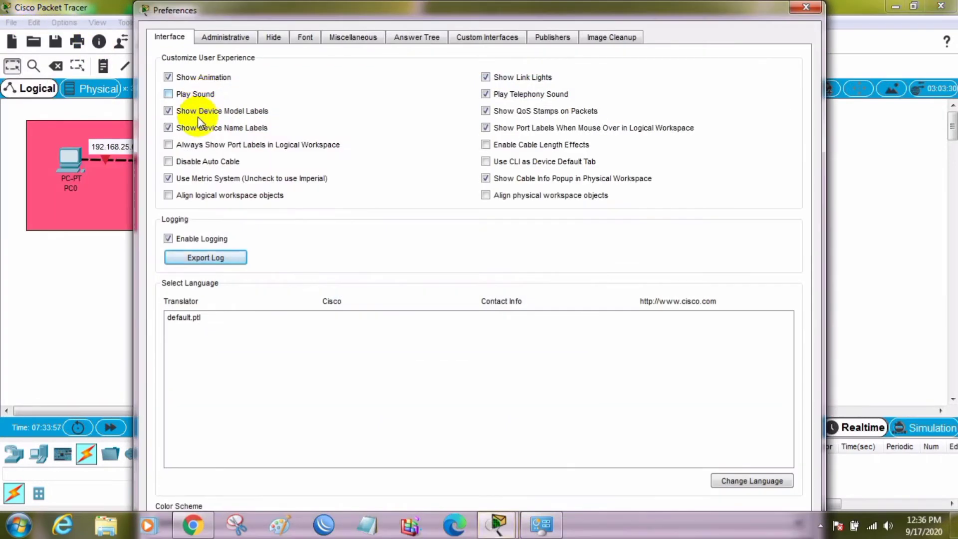
{"action": "left_click", "coordinate": [229, 149]}
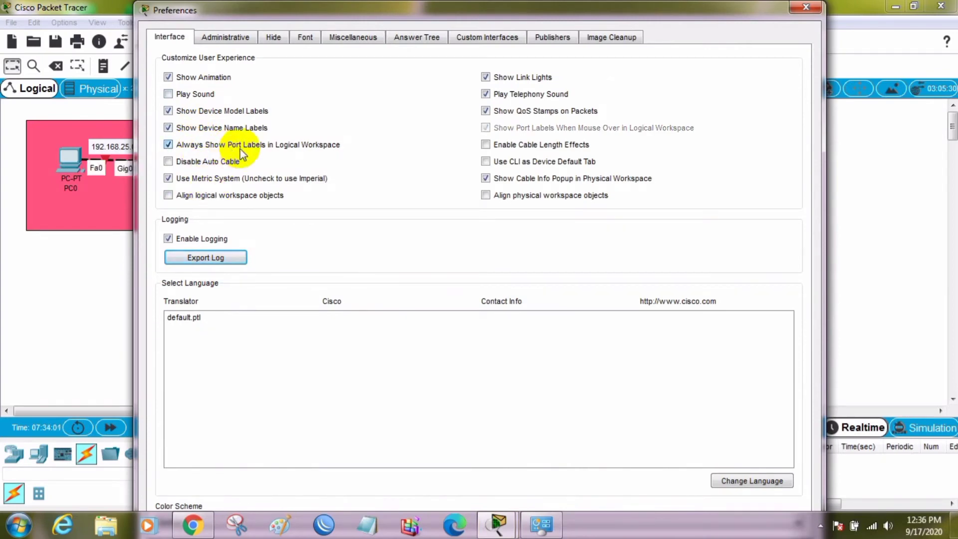
{"action": "left_click", "coordinate": [805, 7]}
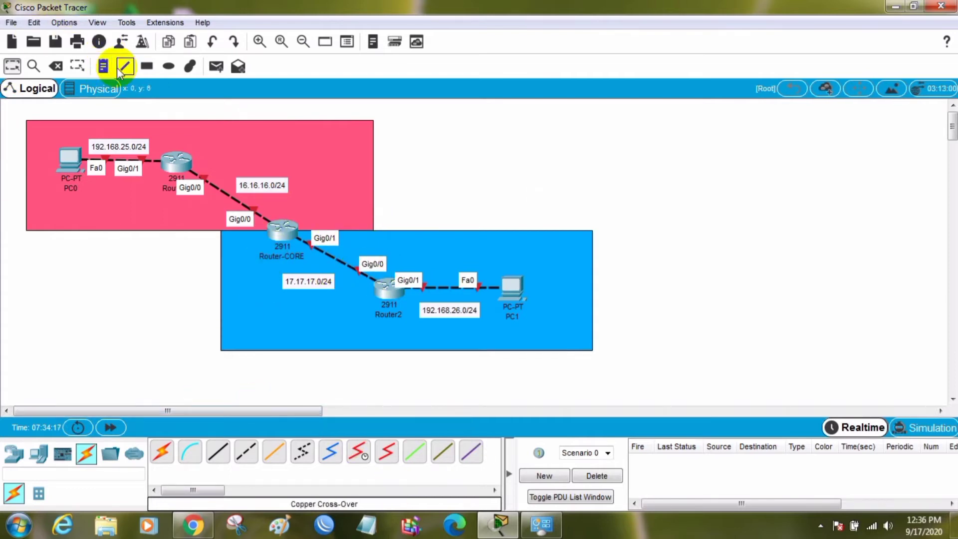
- Add an OSPF note to the pink area and an EIGRP note to the blue area, each near its area's upper-right corner
{"action": "left_click", "coordinate": [103, 65]}
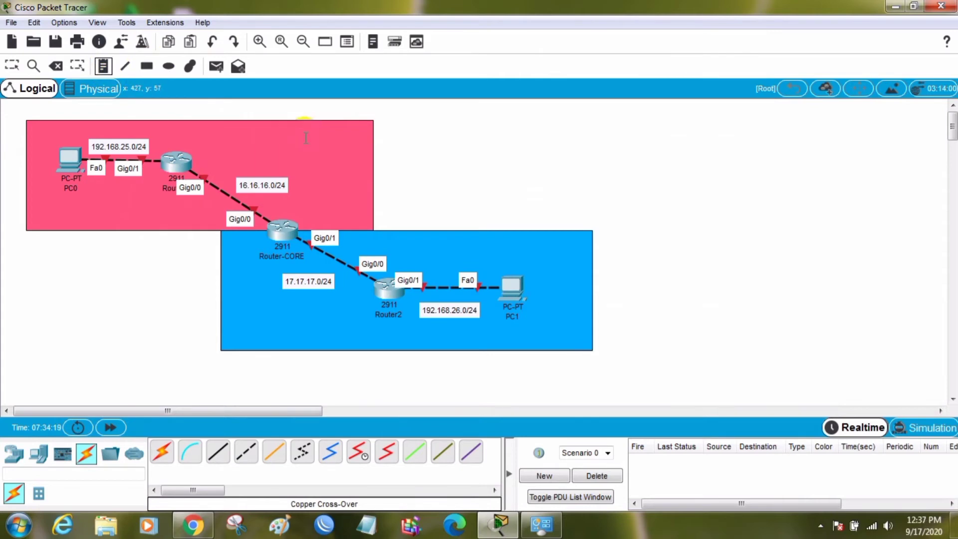
{"action": "left_click", "coordinate": [286, 141]}
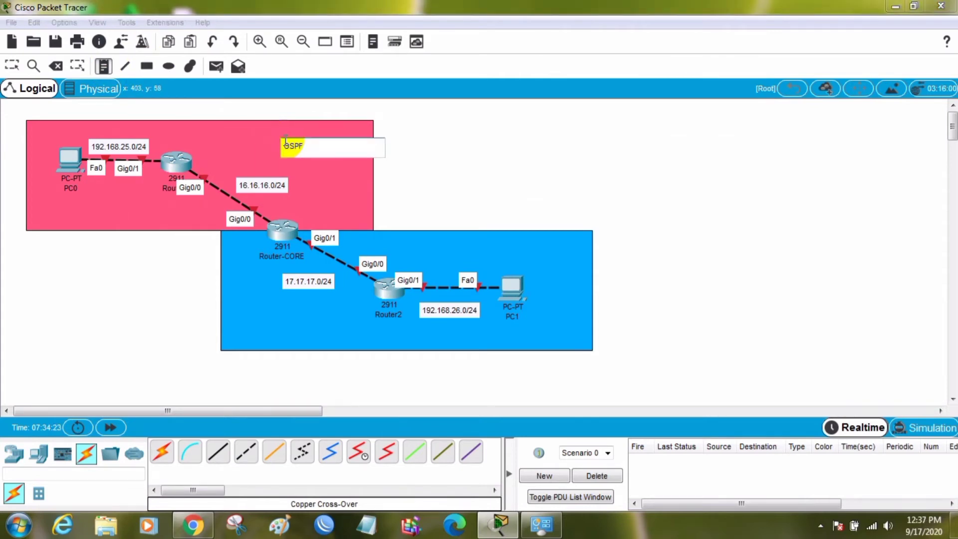
{"action": "left_click", "coordinate": [470, 245]}
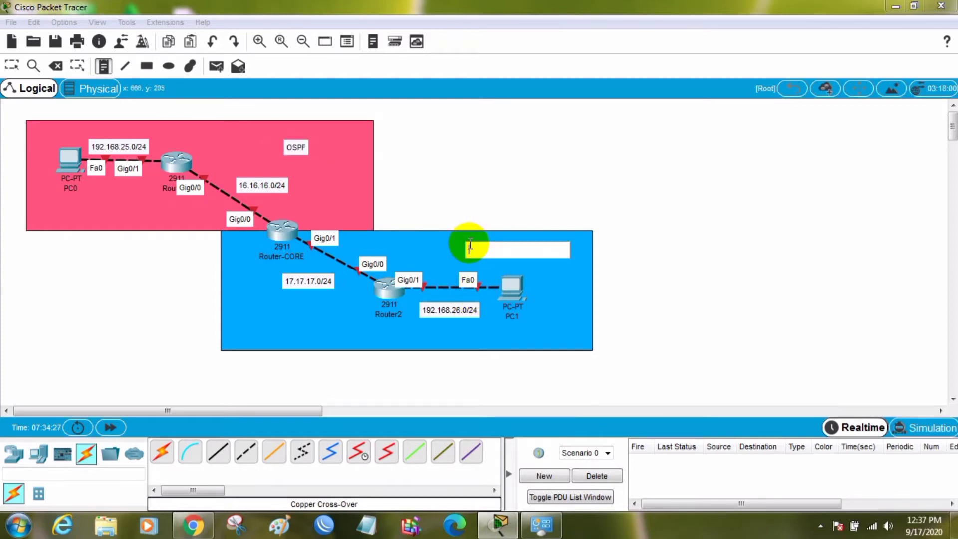
{"action": "type", "text": "EIGRP"}
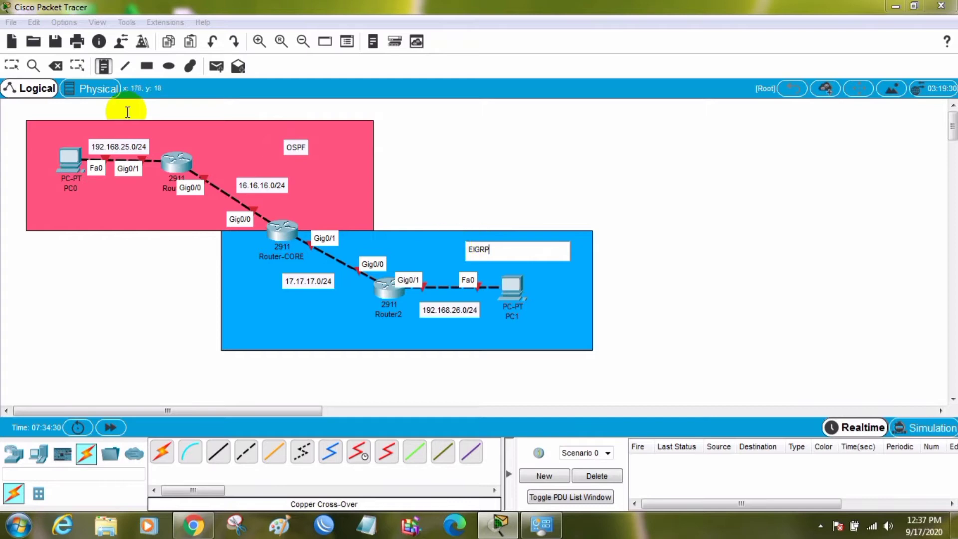
{"action": "left_click", "coordinate": [12, 66]}
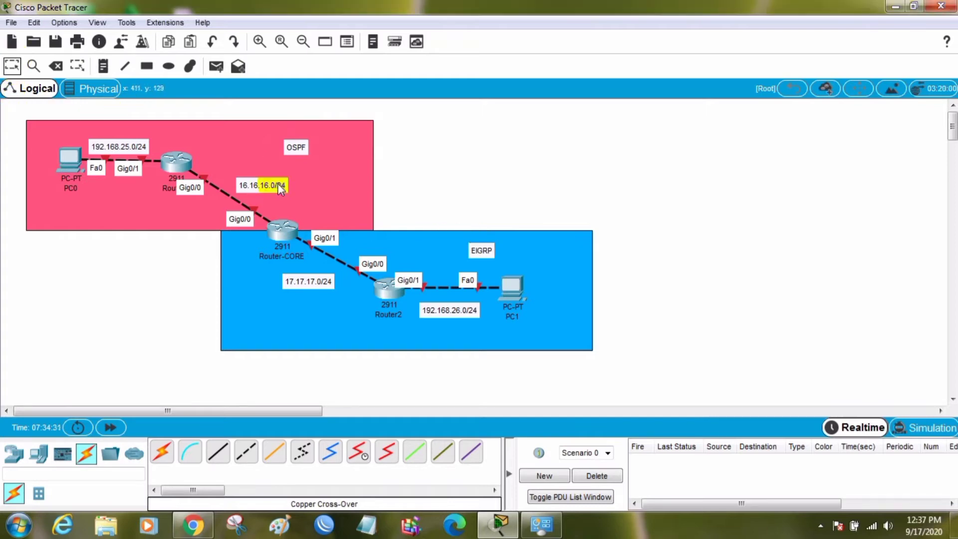
{"action": "left_click_drag", "start_coordinate": [488, 253], "coordinate": [549, 243]}
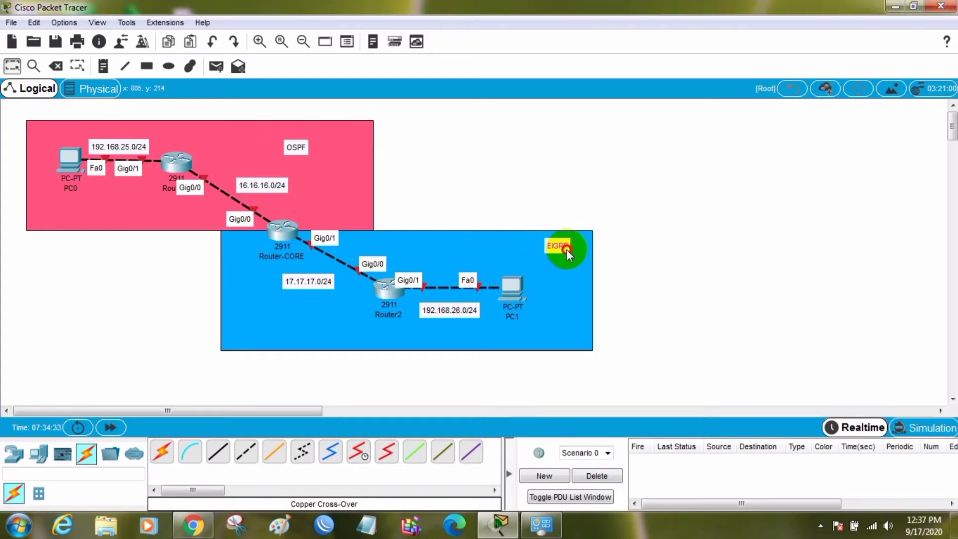
{"action": "left_click_drag", "start_coordinate": [305, 147], "coordinate": [343, 145]}
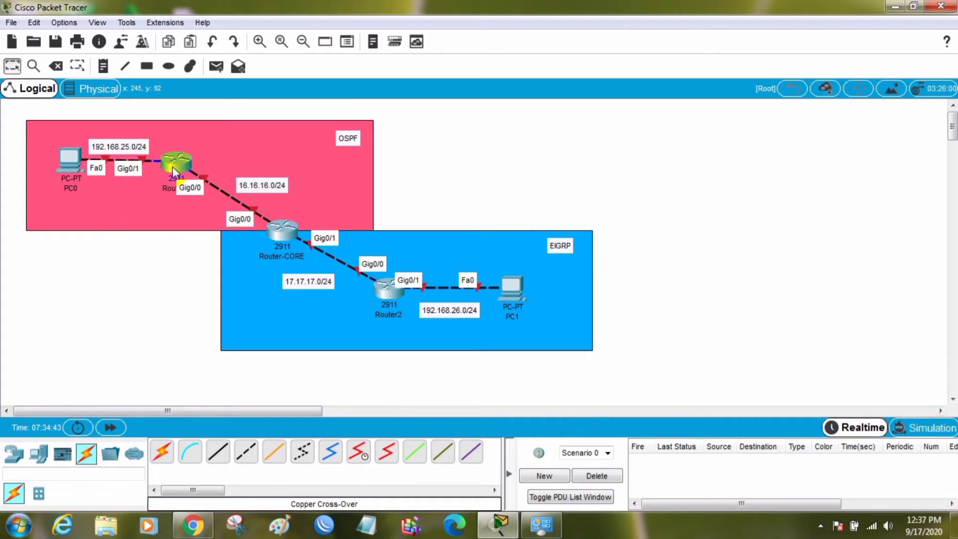
- Decline the initial configuration dialog in Router-CORE's command line and enter global configuration mode
{"action": "mouse_move", "coordinate": [288, 232]}
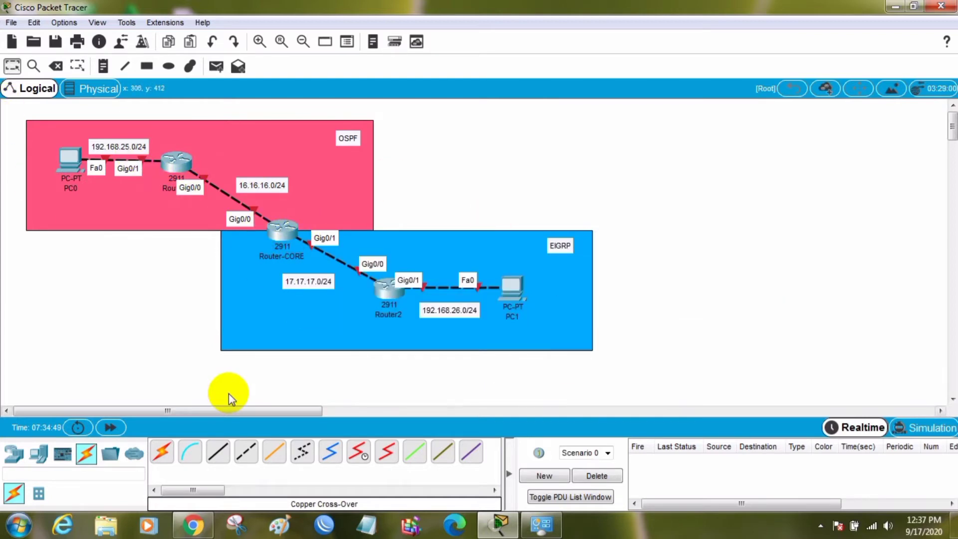
{"action": "left_click", "coordinate": [283, 229]}
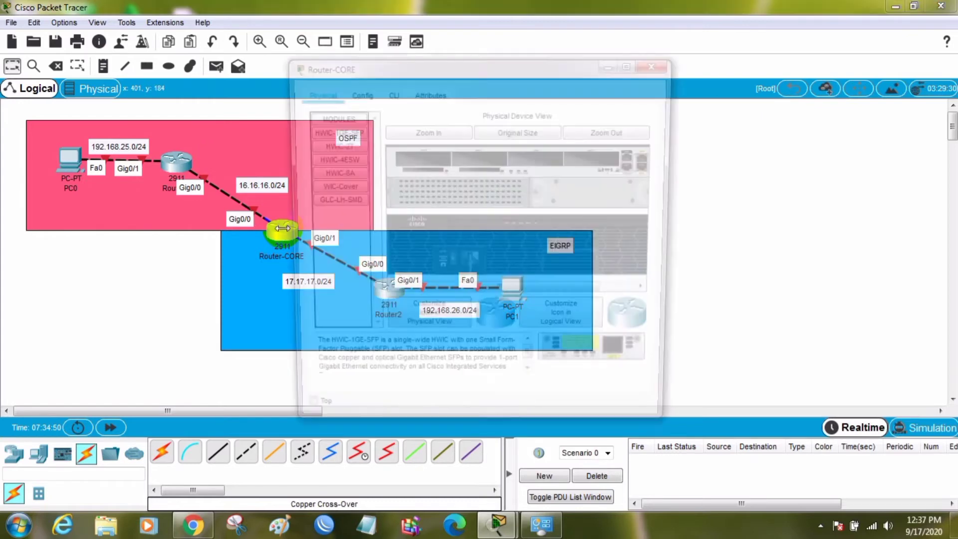
{"action": "left_click", "coordinate": [390, 92]}
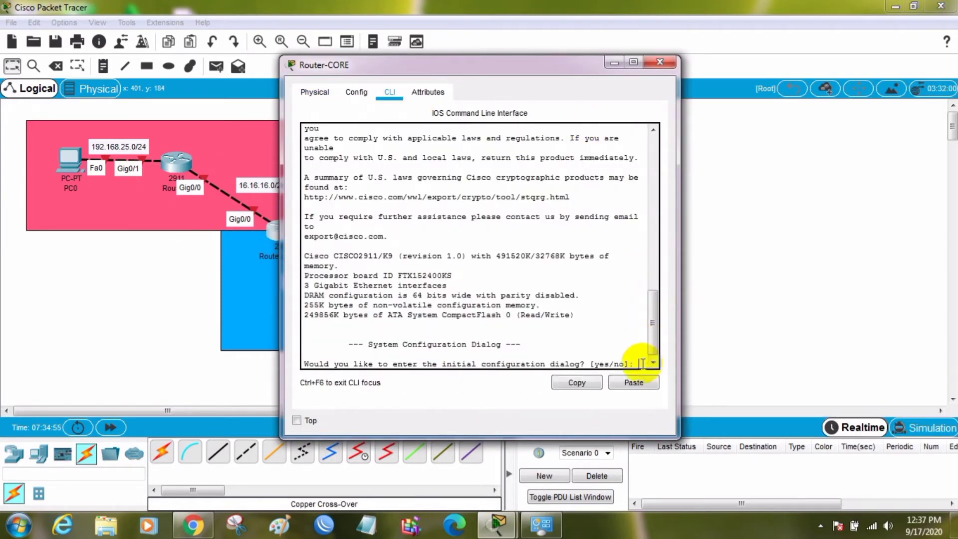
{"action": "type", "text": "n"}
{"action": "key", "text": "Return"}
{"action": "key", "text": "Return"}
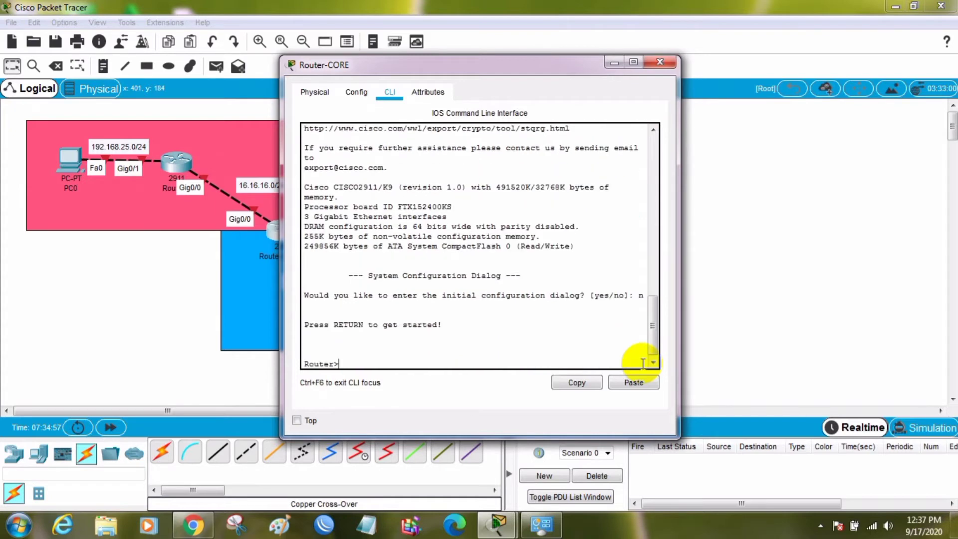
{"action": "type", "text": "en"}
{"action": "key", "text": "Return"}
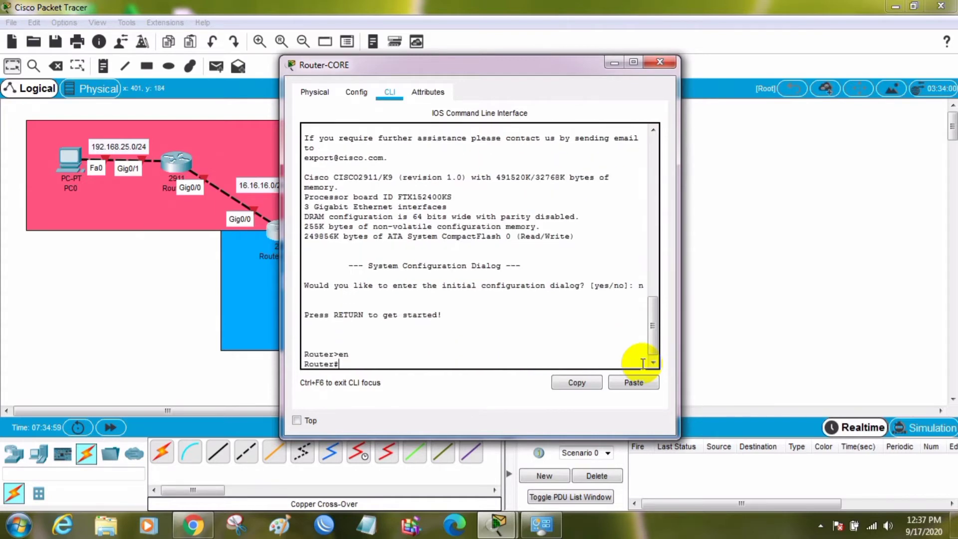
{"action": "type", "text": "conf t"}
{"action": "key", "text": "Return"}
- Set the hostname of Router-CORE to R-CORE
{"action": "type", "text": "host"}
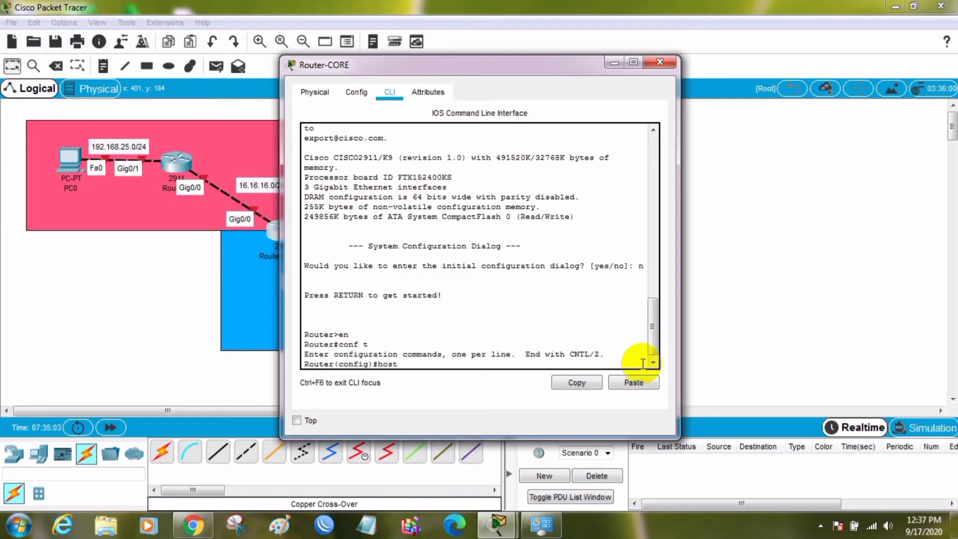
{"action": "type", "text": "name R-CORE"}
{"action": "key", "text": "Return"}
{"action": "key", "text": "Return"}
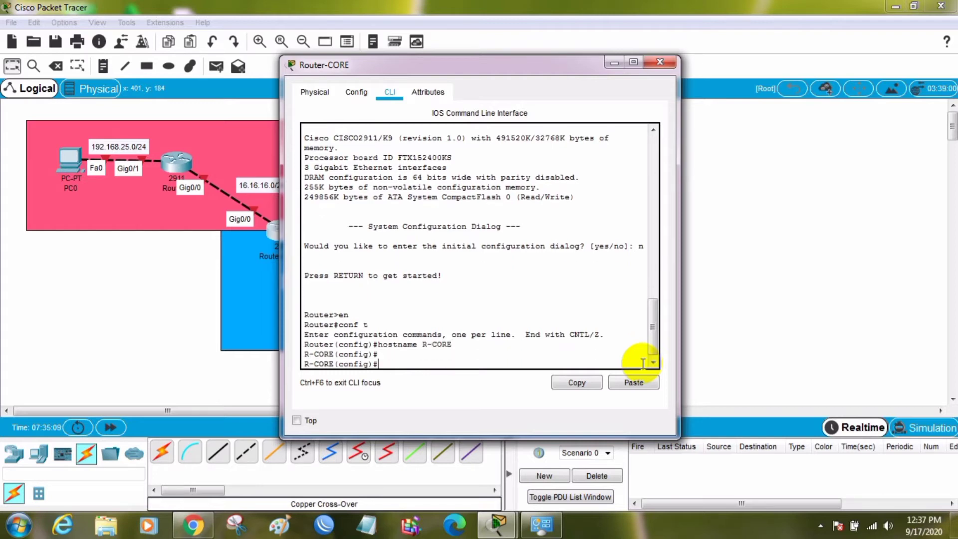
- Assign 16.16.16.1 255.255.255.0 to interface g0/0 of Router-CORE, enable it with no shutdown, and exit interface configuration
{"action": "type", "text": "int g0/0"}
{"action": "key", "text": "Return"}
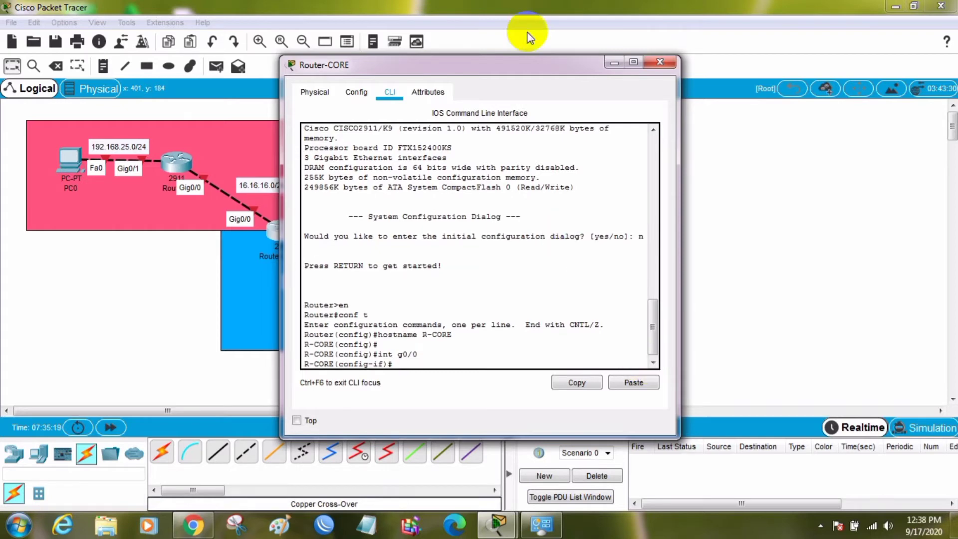
{"action": "left_click_drag", "start_coordinate": [527, 75], "coordinate": [675, 79]}
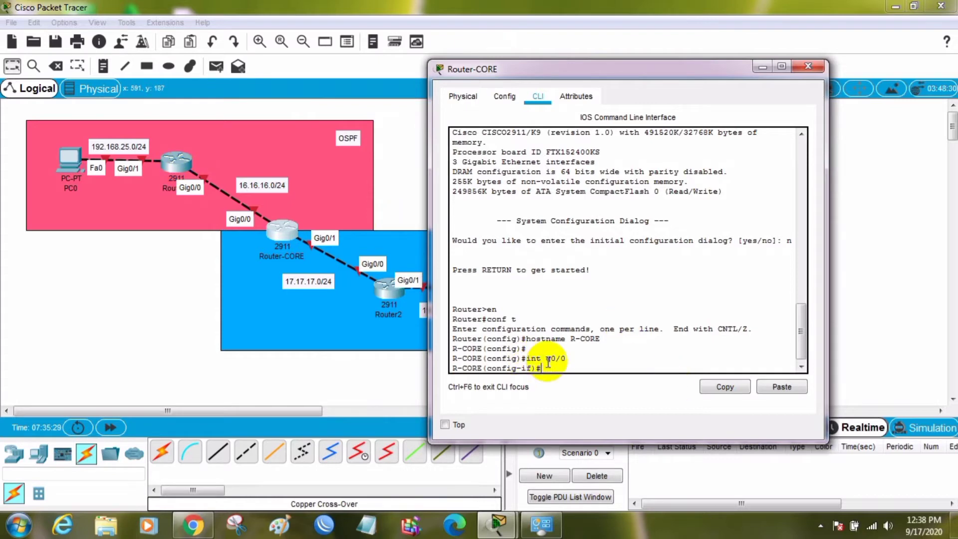
{"action": "type", "text": "ip"}
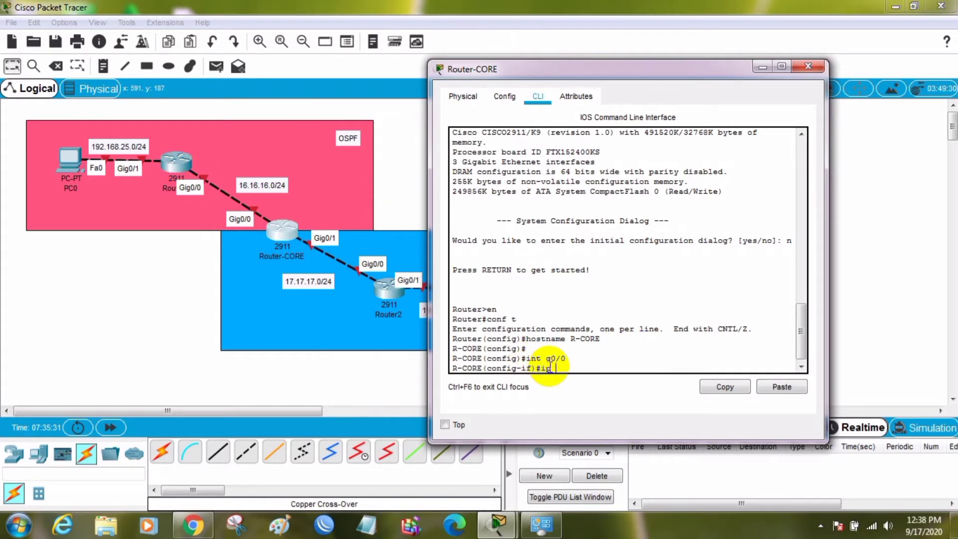
{"action": "type", "text": " add 16.16.16.1 255.255.255."}
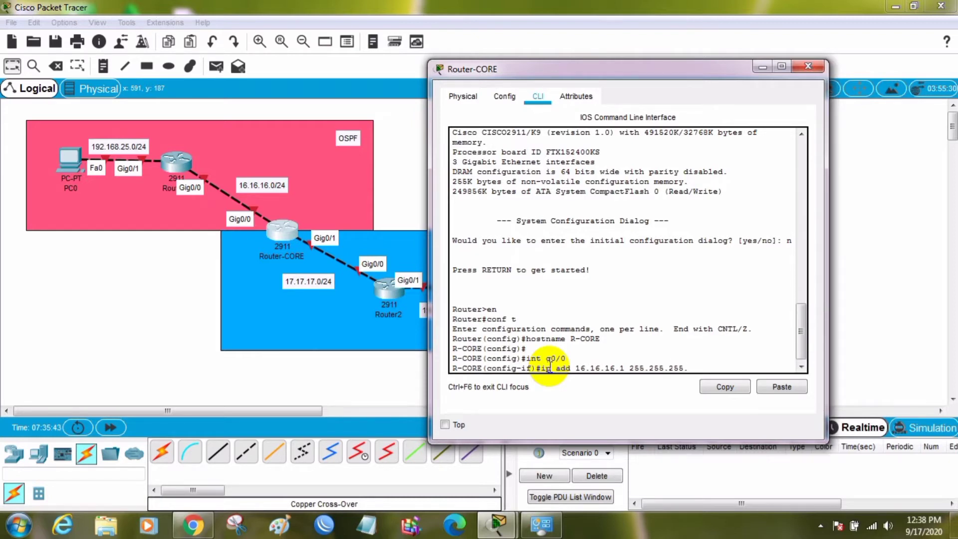
{"action": "type", "text": "0"}
{"action": "key", "text": "Return"}
{"action": "type", "text": "no sh"}
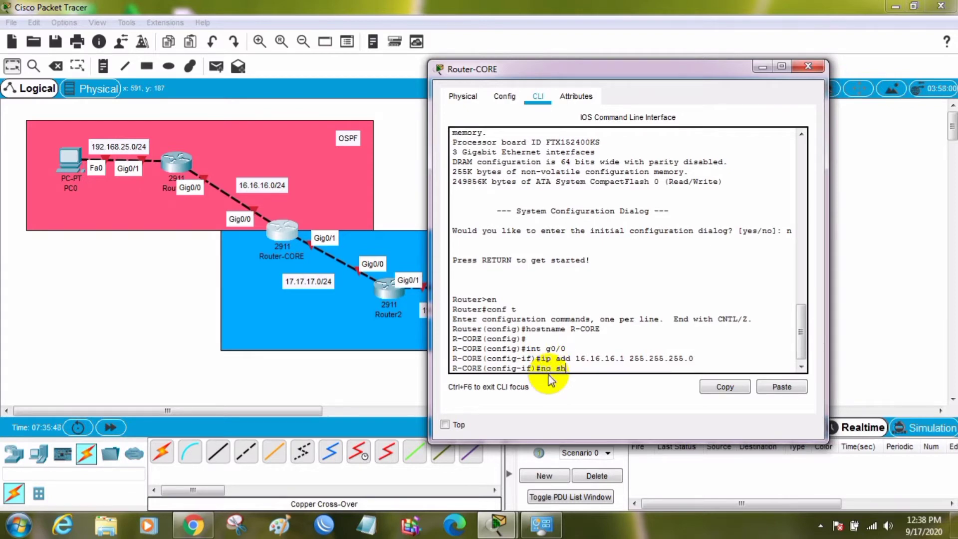
{"action": "key", "text": "Return"}
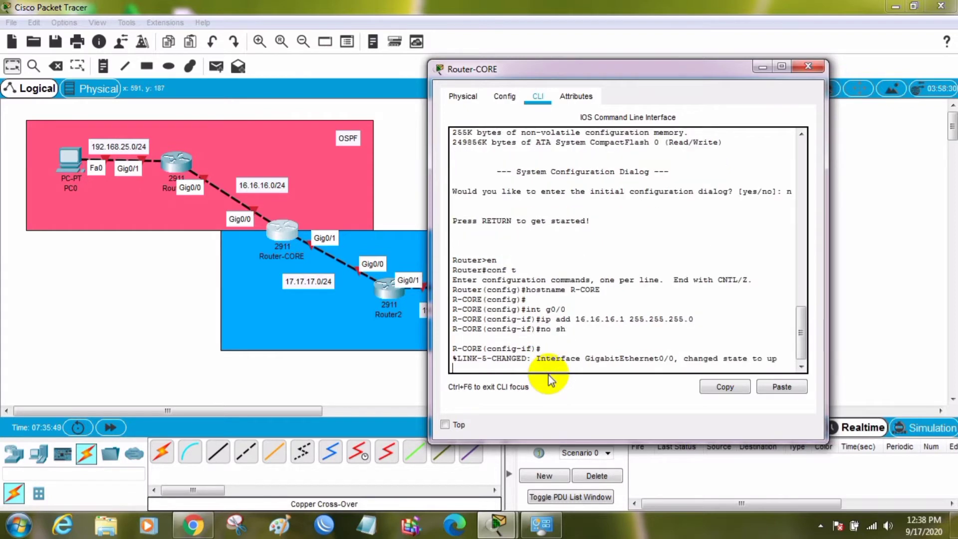
{"action": "key", "text": "Return"}
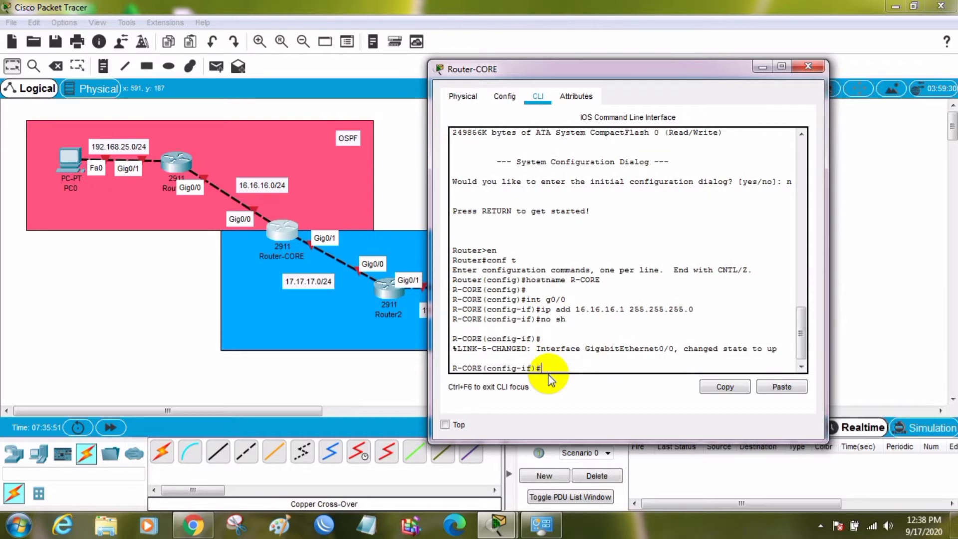
{"action": "type", "text": "ex"}
{"action": "key", "text": "Return"}
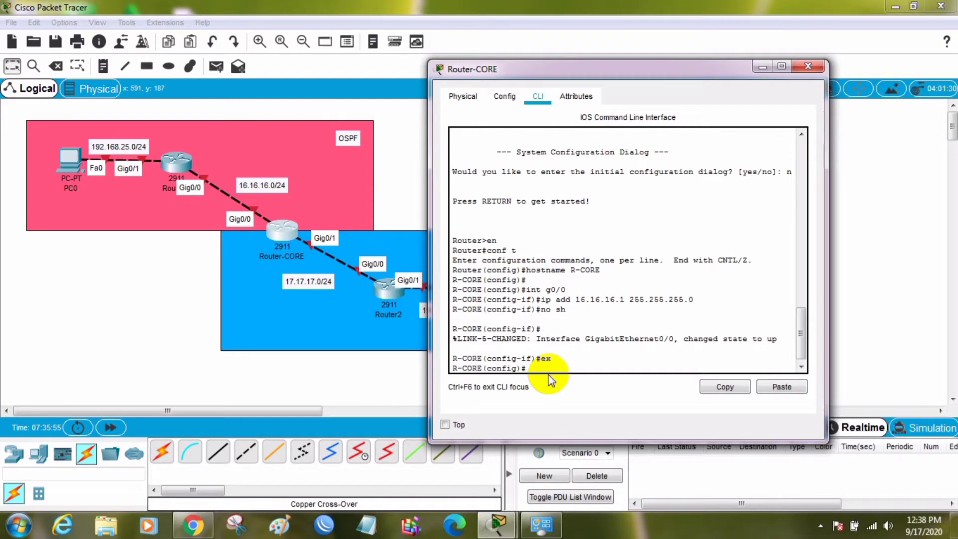
- Assign 17.17.17.1 255.255.255.0 to interface g0/1 of Router-CORE, enable it with no shutdown, and exit interface configuration
{"action": "type", "text": "int g0/1"}
{"action": "key", "text": "Return"}
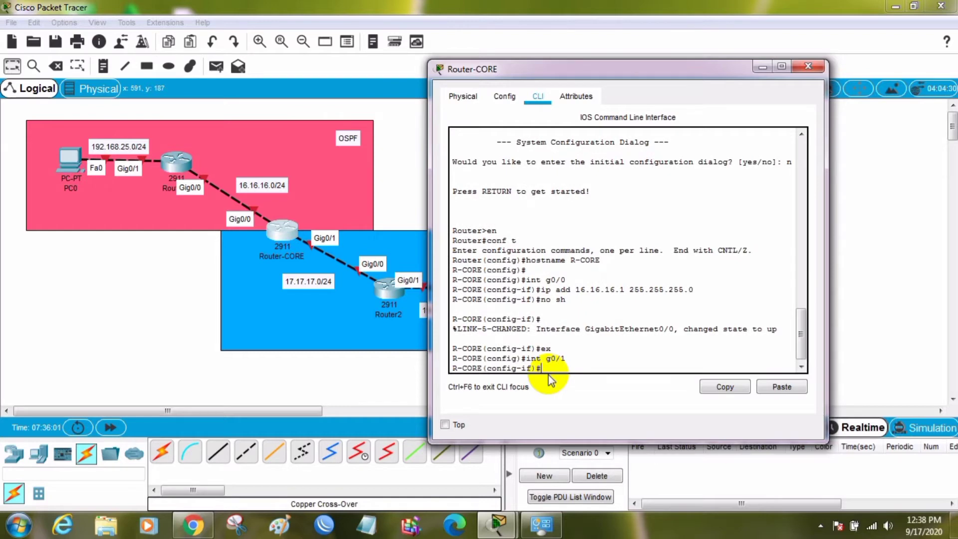
{"action": "type", "text": "ip add"}
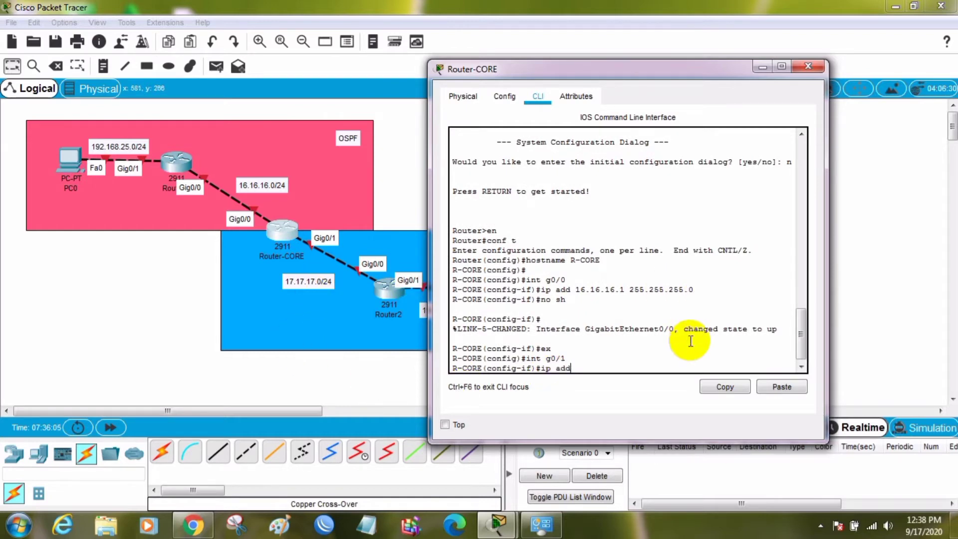
{"action": "type", "text": " 17.17.17.1 255.255.255.0"}
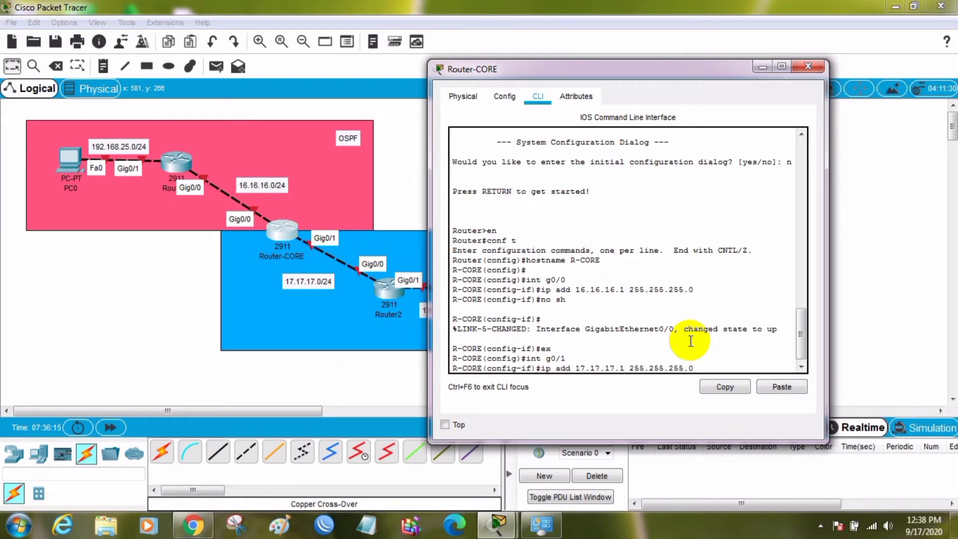
{"action": "key", "text": "Return"}
{"action": "type", "text": "no sh"}
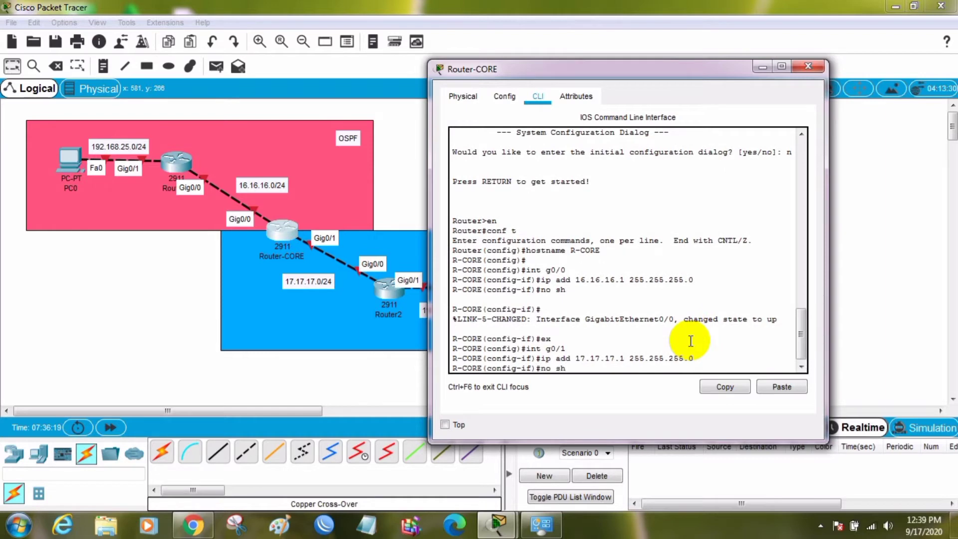
{"action": "key", "text": "Return"}
{"action": "type", "text": "ex"}
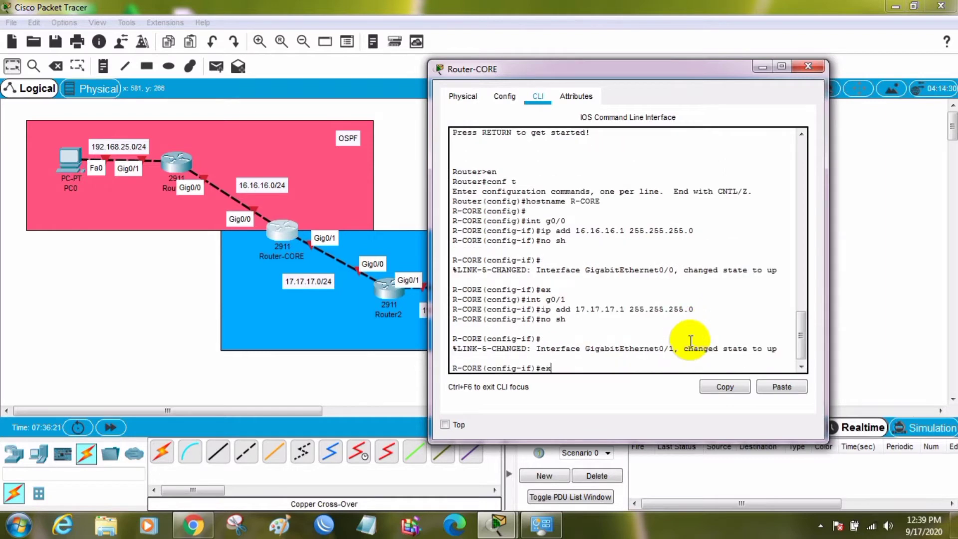
{"action": "key", "text": "Return"}
{"action": "key", "text": "Return"}
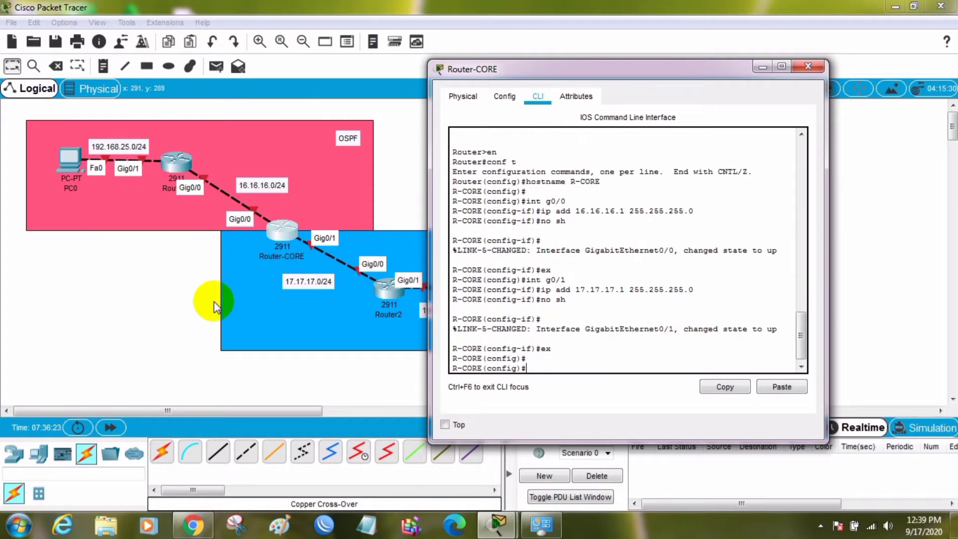
- Open Router0's command line, decline the initial configuration dialog, and enter global configuration mode
{"action": "left_click", "coordinate": [162, 311]}
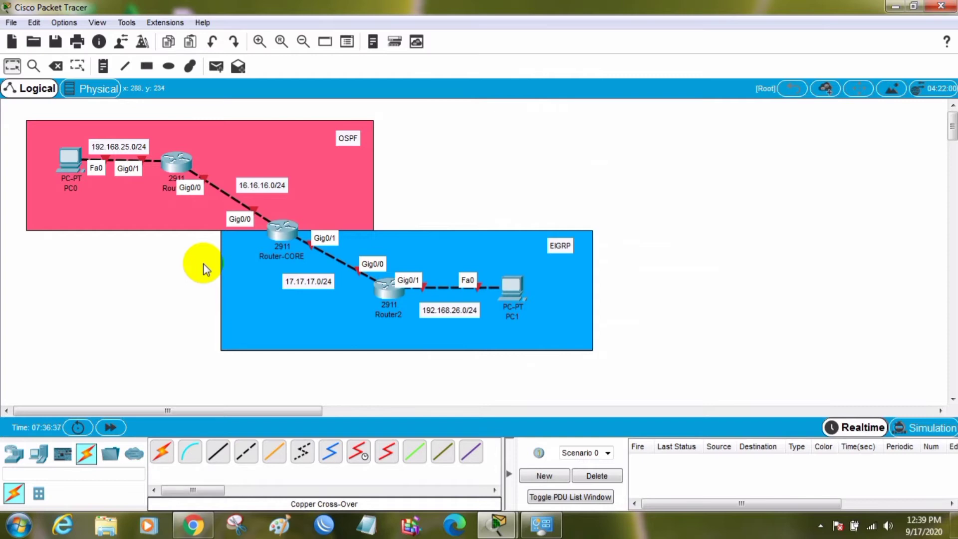
{"action": "left_click", "coordinate": [175, 159]}
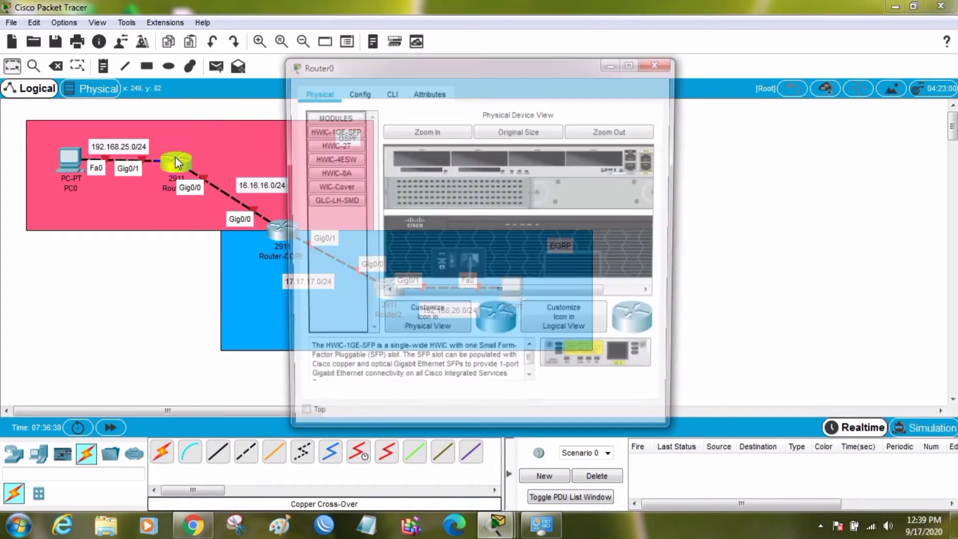
{"action": "left_click", "coordinate": [388, 88]}
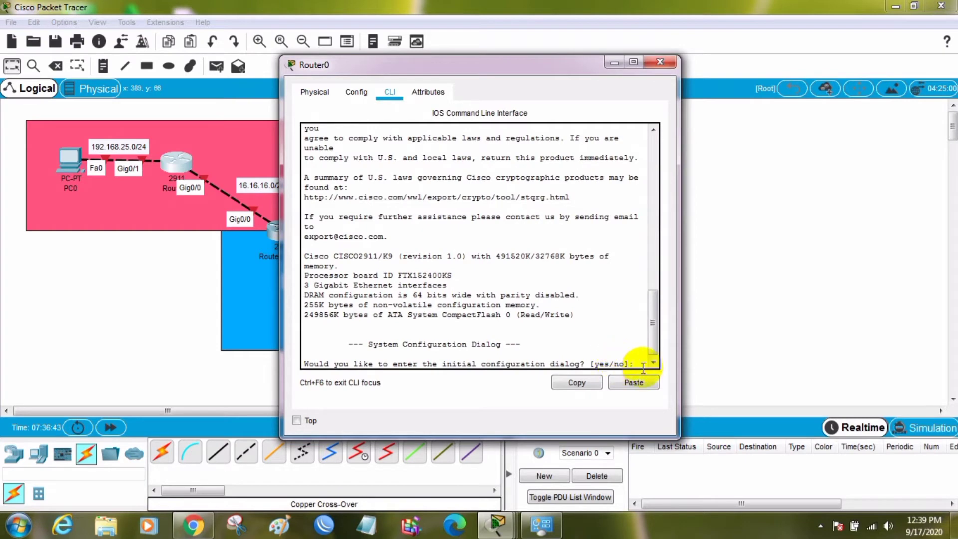
{"action": "type", "text": "n"}
{"action": "key", "text": "Return"}
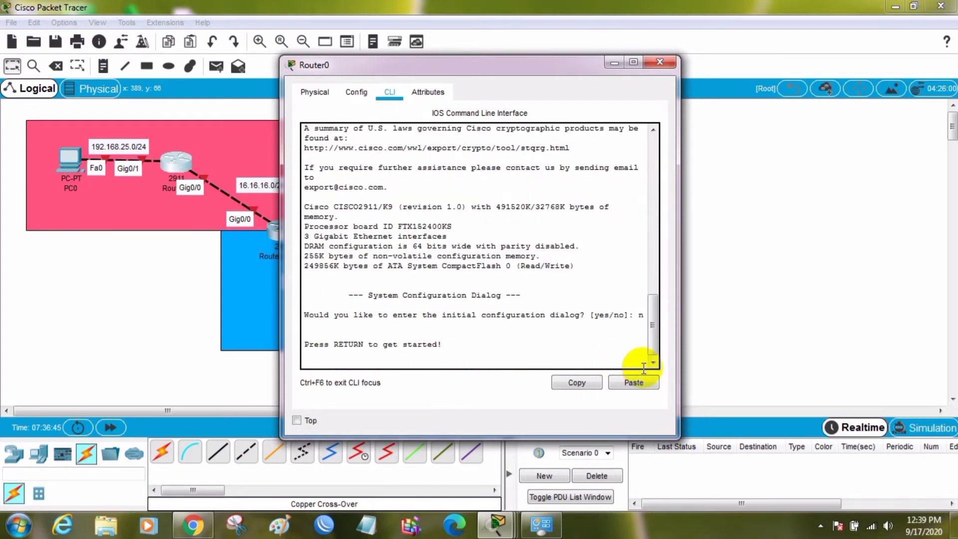
{"action": "key", "text": "Return"}
{"action": "type", "text": "en"}
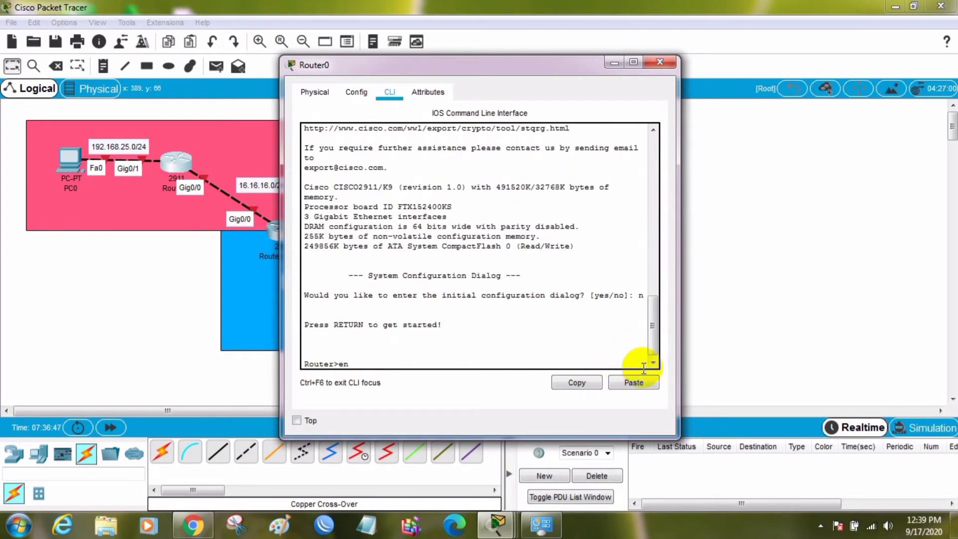
{"action": "key", "text": "Return"}
{"action": "type", "text": "conf"}
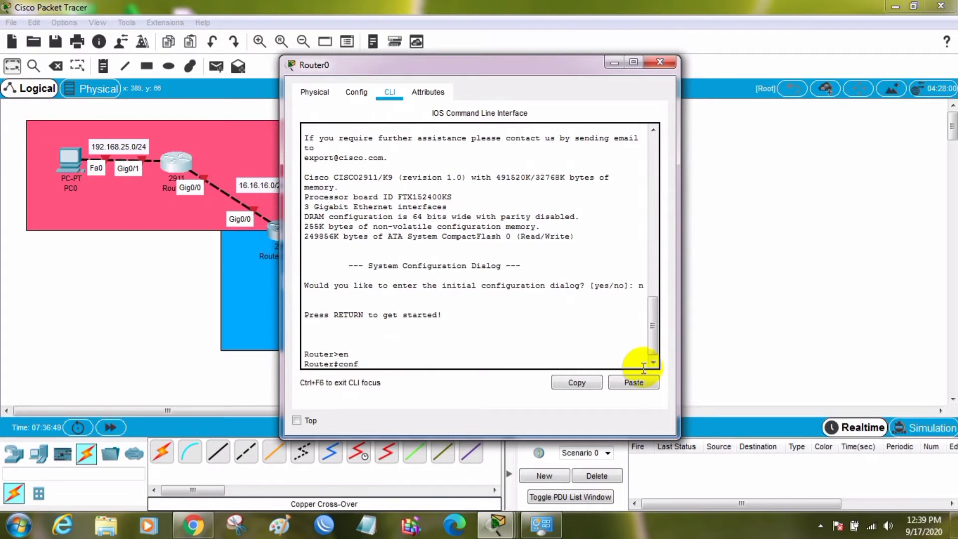
{"action": "type", "text": " t"}
{"action": "key", "text": "Return"}
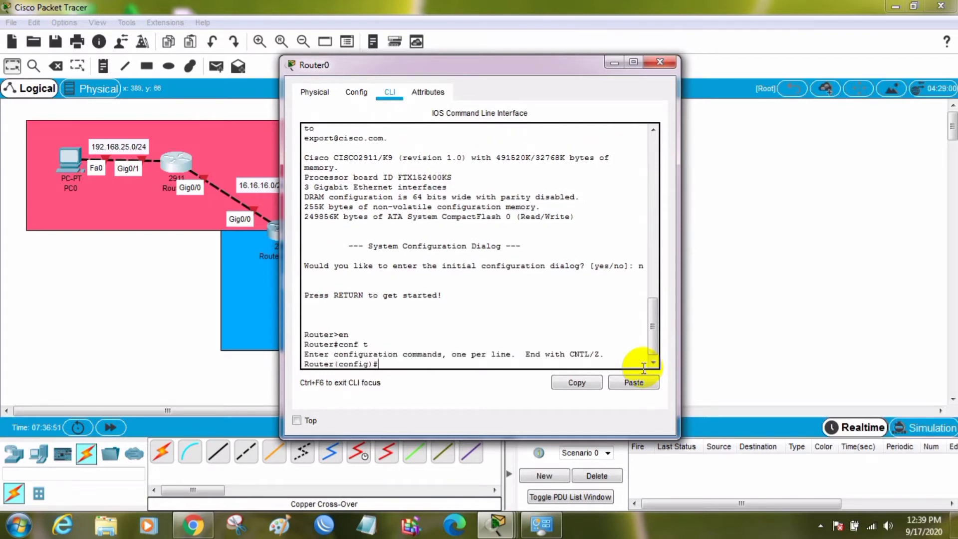
- Set Router0's hostname to R-1 and assign 16.16.16.2 255.255.255.0 to its interface g0/0
{"action": "type", "text": "hostname R-1"}
{"action": "key", "text": "Return"}
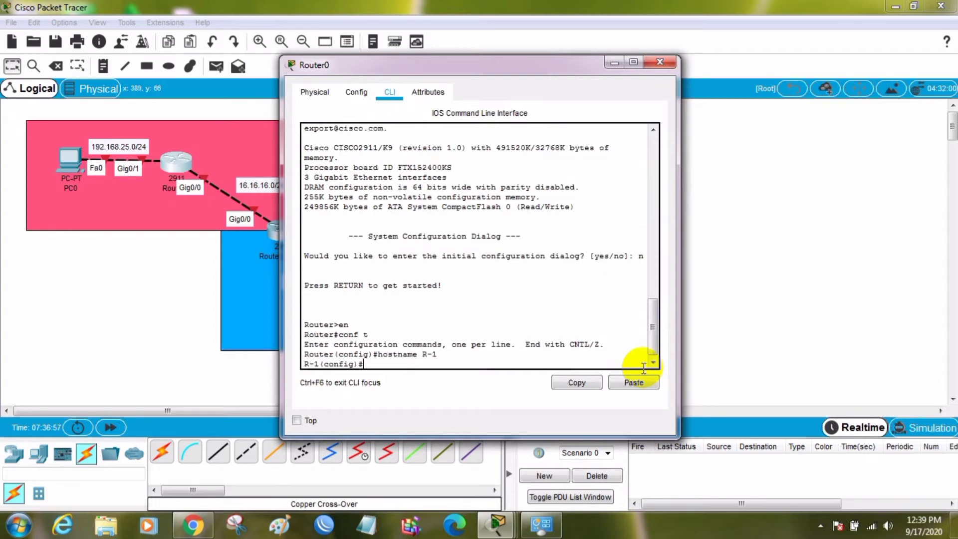
{"action": "type", "text": "int g0/0"}
{"action": "key", "text": "Return"}
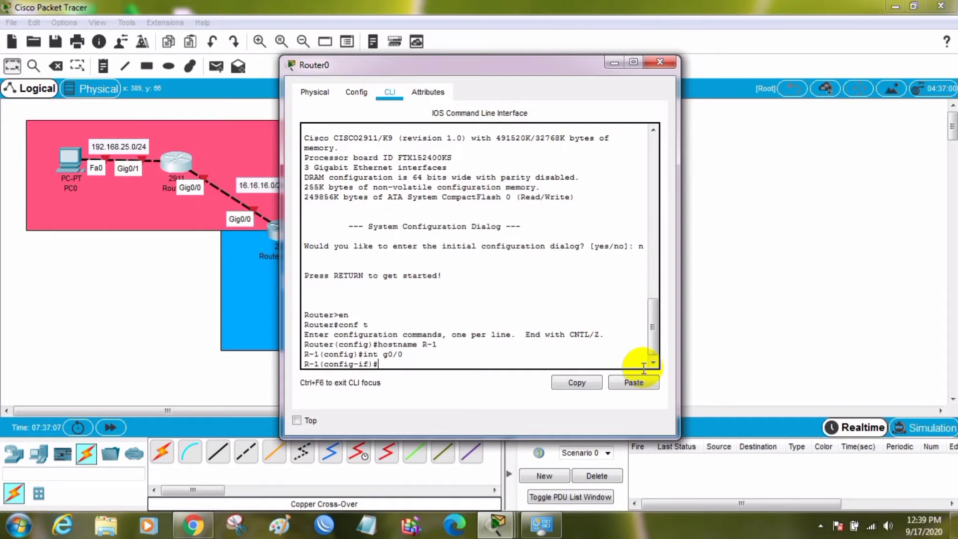
{"action": "left_click_drag", "start_coordinate": [483, 74], "coordinate": [595, 80]}
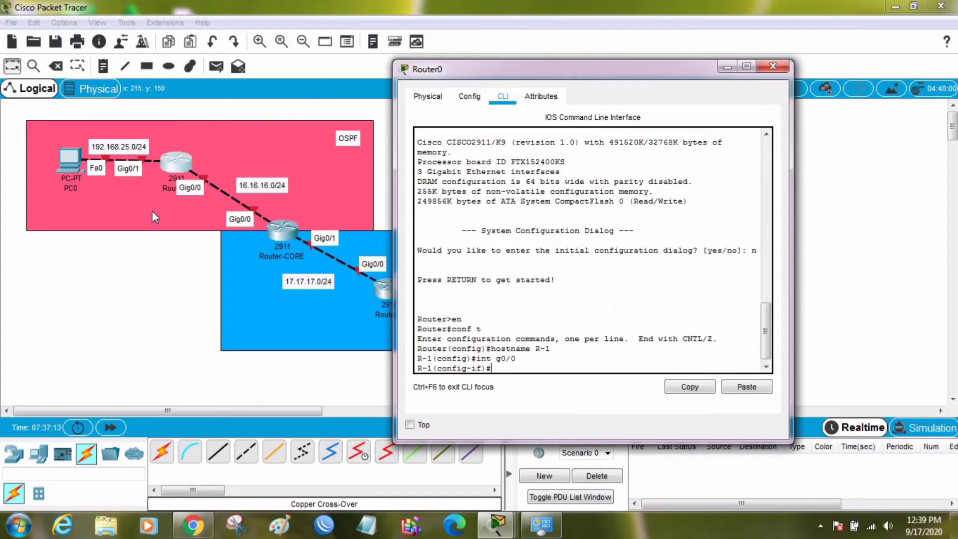
{"action": "left_click", "coordinate": [527, 368]}
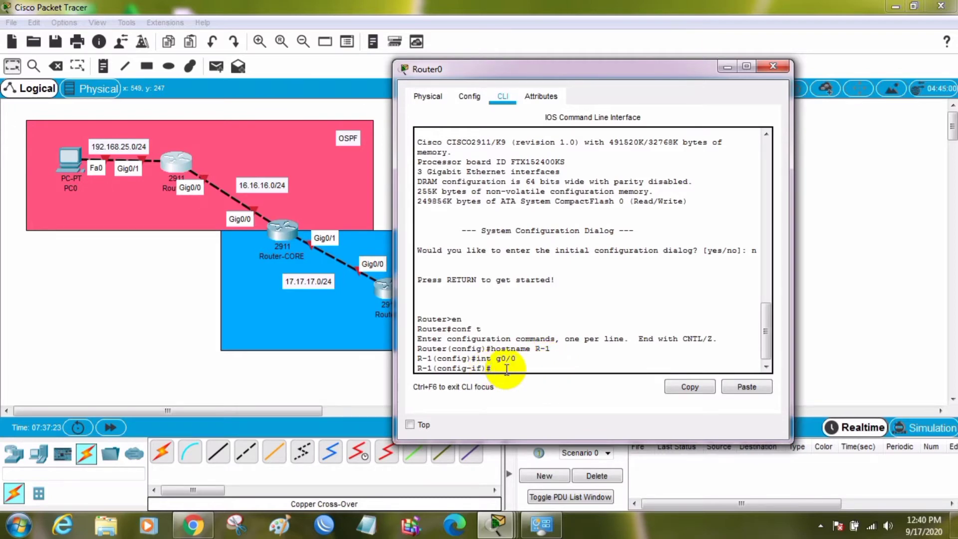
{"action": "type", "text": "ip add 16.16.16.2 255.255.255"}
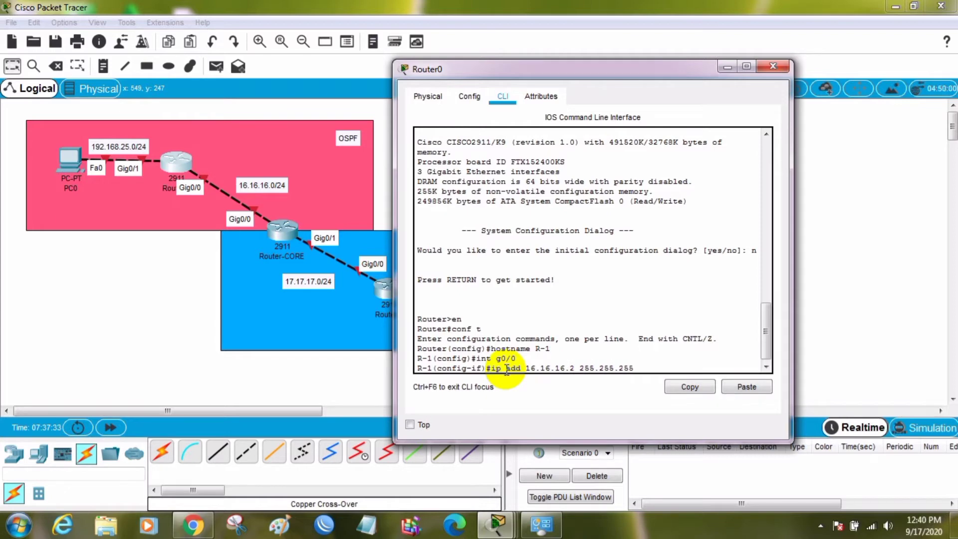
{"action": "type", "text": ".0"}
{"action": "key", "text": "Return"}
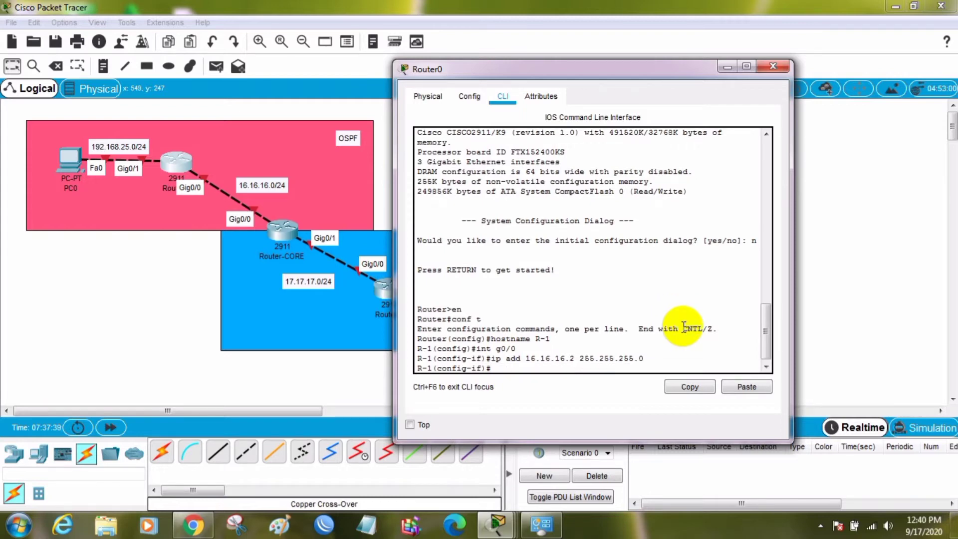
- Enable interface g0/0 of R-1 with no shutdown and exit interface configuration
{"action": "type", "text": "no sh"}
{"action": "key", "text": "Return"}
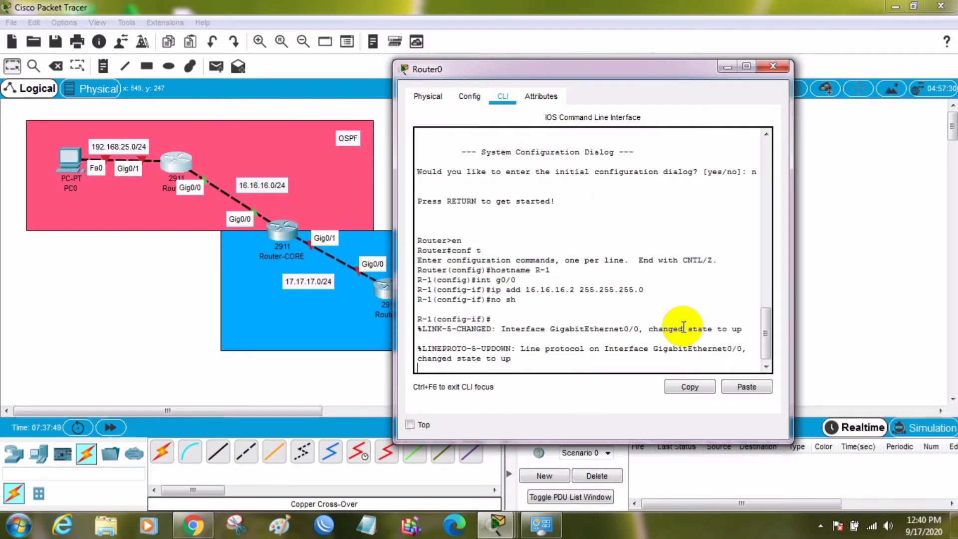
{"action": "key", "text": "Return"}
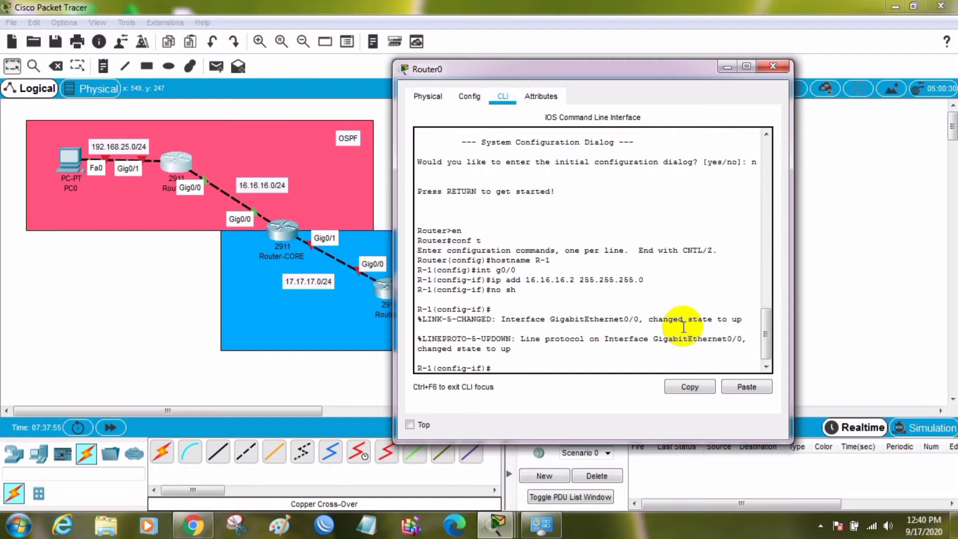
{"action": "type", "text": "ex"}
{"action": "key", "text": "Return"}
{"action": "key", "text": "Return"}
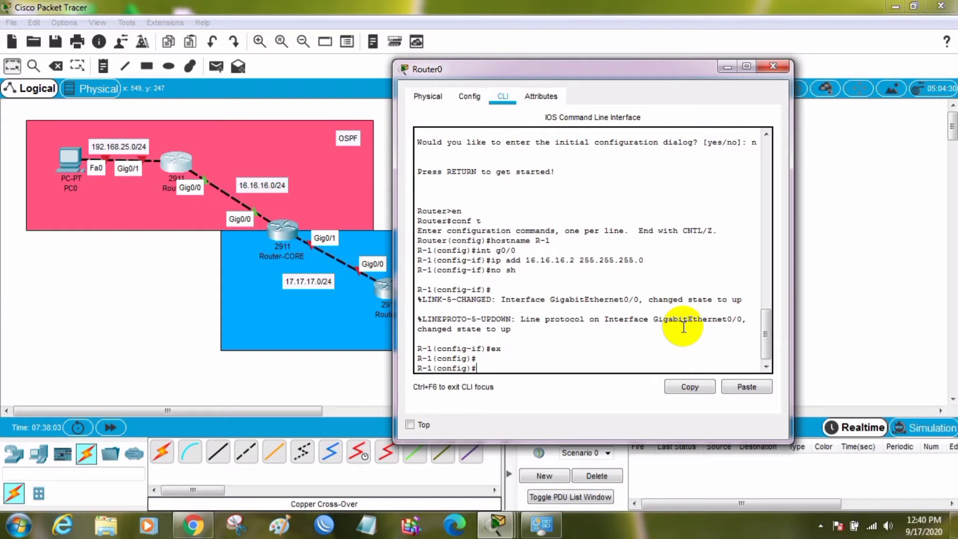
- Assign 192.168.25.1 255.255.255.0 to interface g0/1 of R-1
{"action": "type", "text": "int g0/1"}
{"action": "key", "text": "Return"}
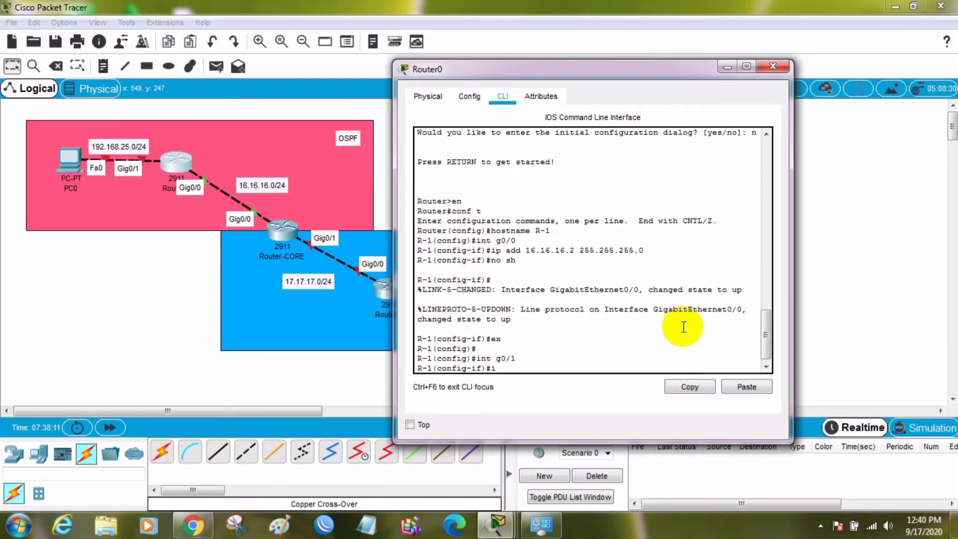
{"action": "type", "text": "ip add 192.168.25.1"}
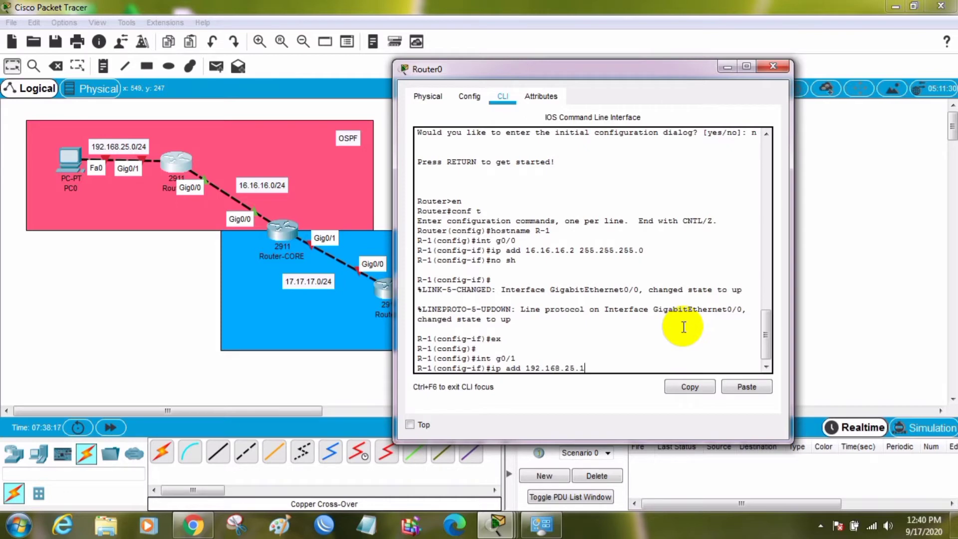
{"action": "type", "text": " 255.255.255"}
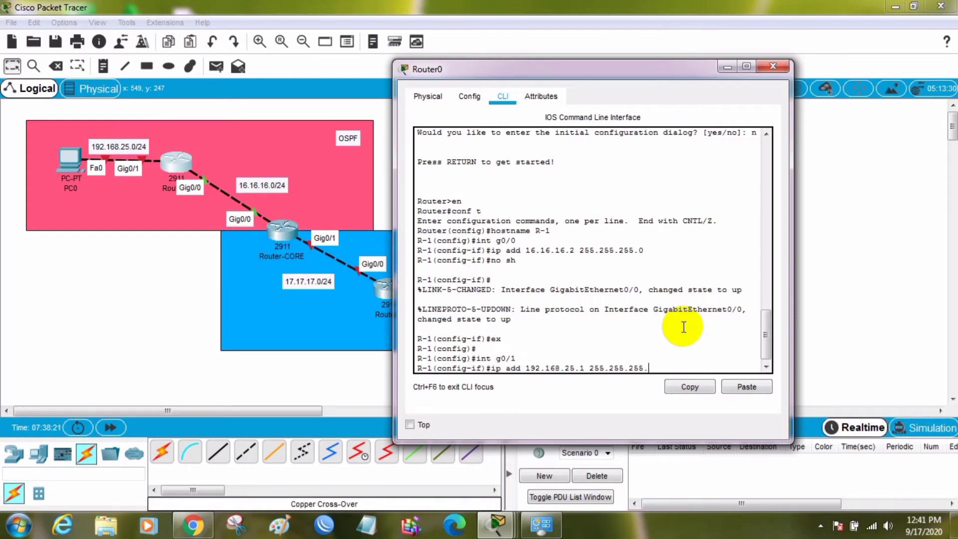
{"action": "type", "text": ".0"}
{"action": "key", "text": "Return"}
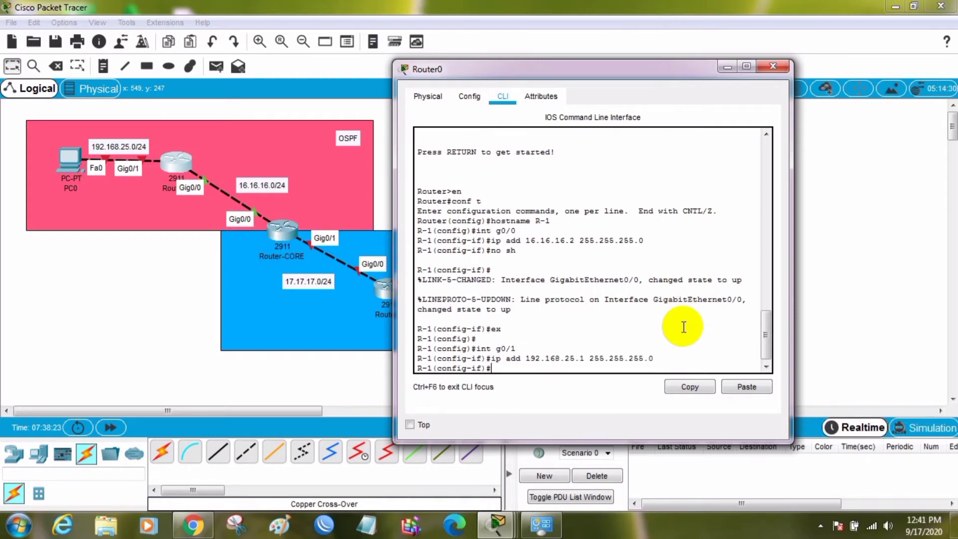
- Enable interface g0/1 of R-1 with no shutdown and return to global configuration mode
{"action": "type", "text": "no sh"}
{"action": "key", "text": "Return"}
{"action": "key", "text": "Return"}
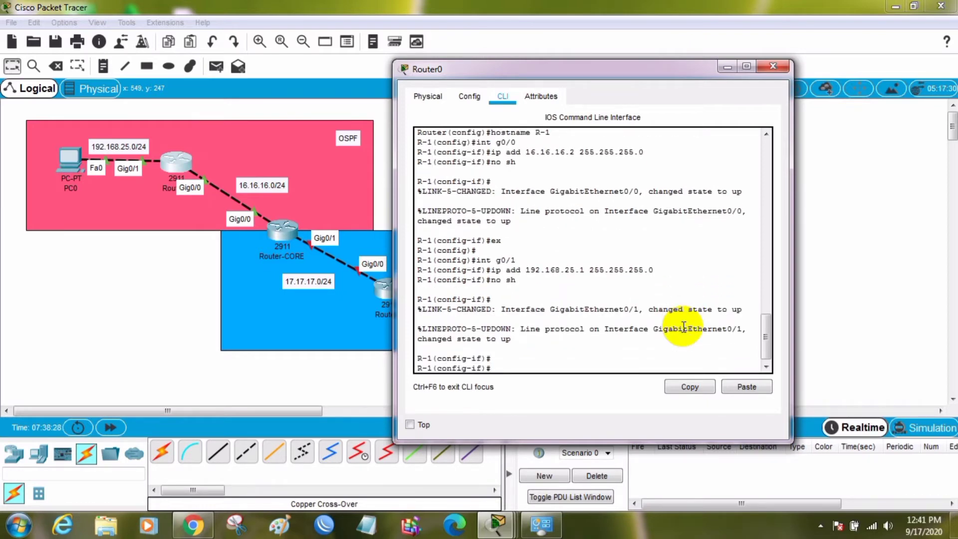
{"action": "type", "text": "ex"}
{"action": "key", "text": "Return"}
{"action": "key", "text": "Return"}
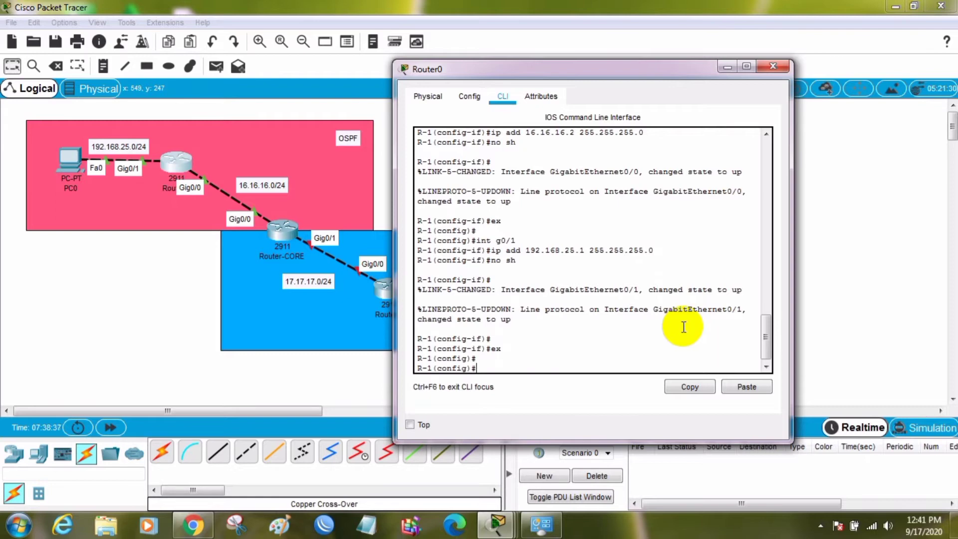
- Create the DHCP pool mita on R-1 with network 192.168.25.0 255.255.255.0
{"action": "type", "text": "ip dhcp pool"}
{"action": "type", "text": "mita"}
{"action": "key", "text": "Return"}
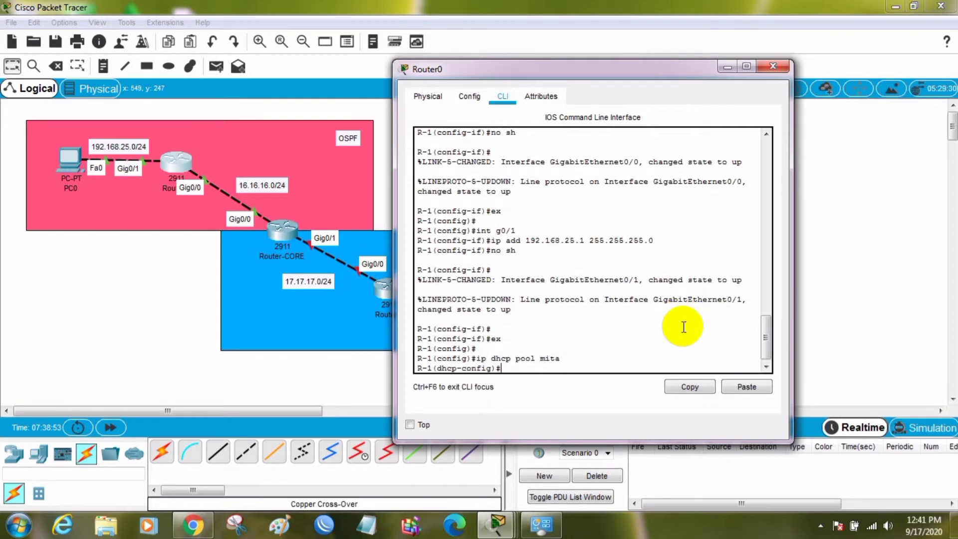
{"action": "type", "text": "net"}
{"action": "key", "text": "Tab"}
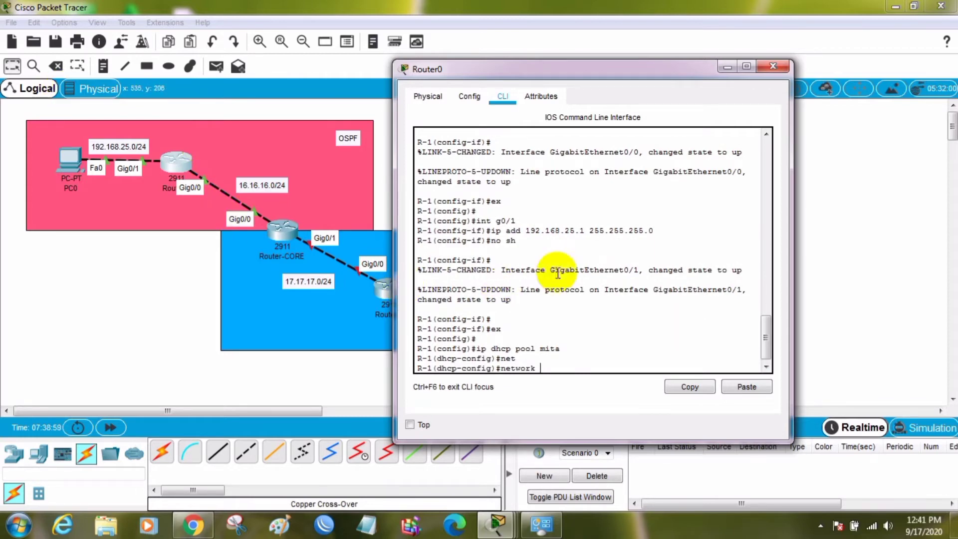
{"action": "type", "text": "192.1"}
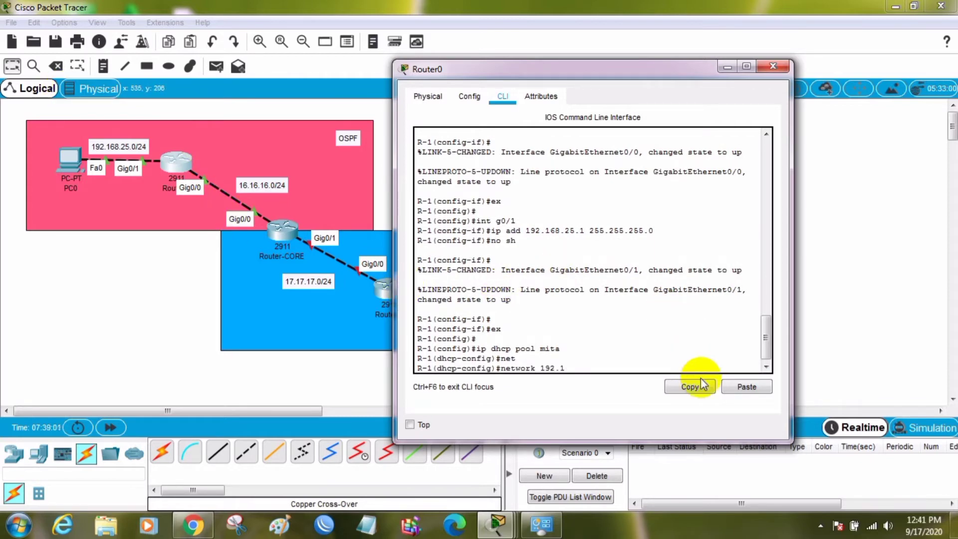
{"action": "type", "text": "68.25.0 255.255.255.0"}
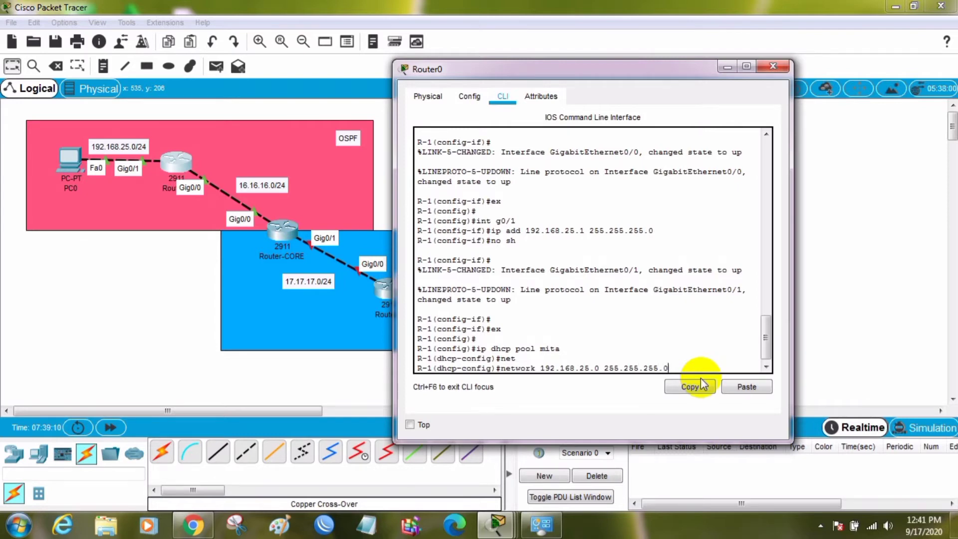
{"action": "key", "text": "Return"}
- Set the default router of DHCP pool mita to 192.168.25.1
{"action": "type", "text": "dhcp-config)#d"}
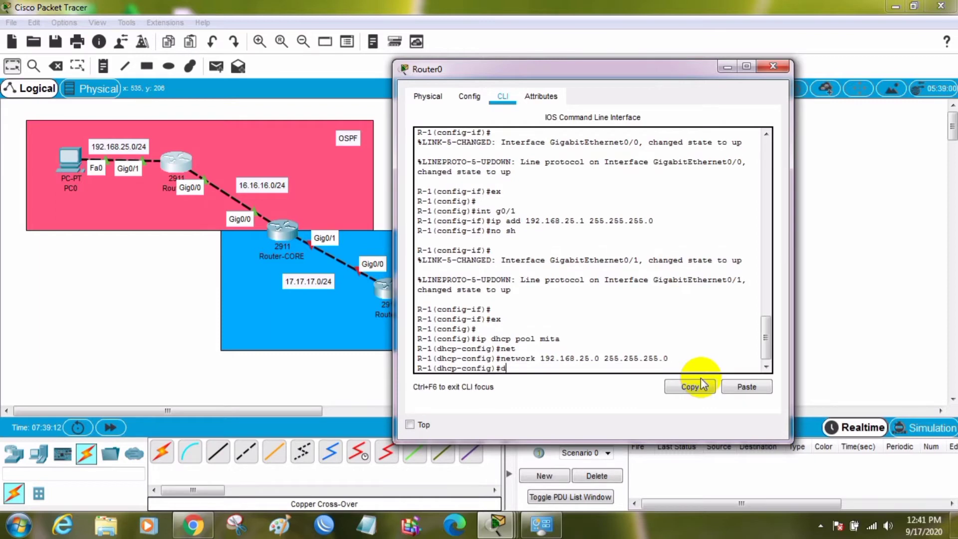
{"action": "type", "text": "ef"}
{"action": "key", "text": "Tab"}
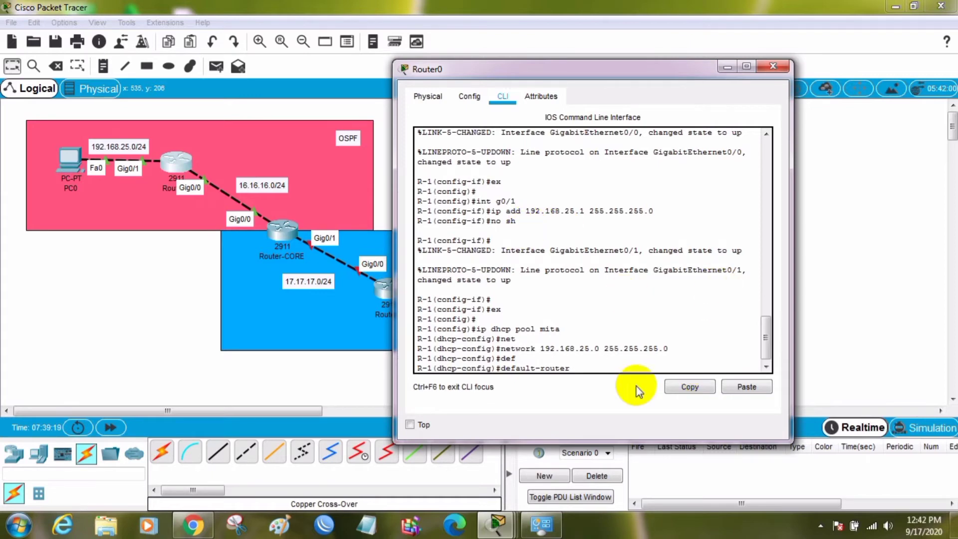
{"action": "type", "text": "192.168.25"}
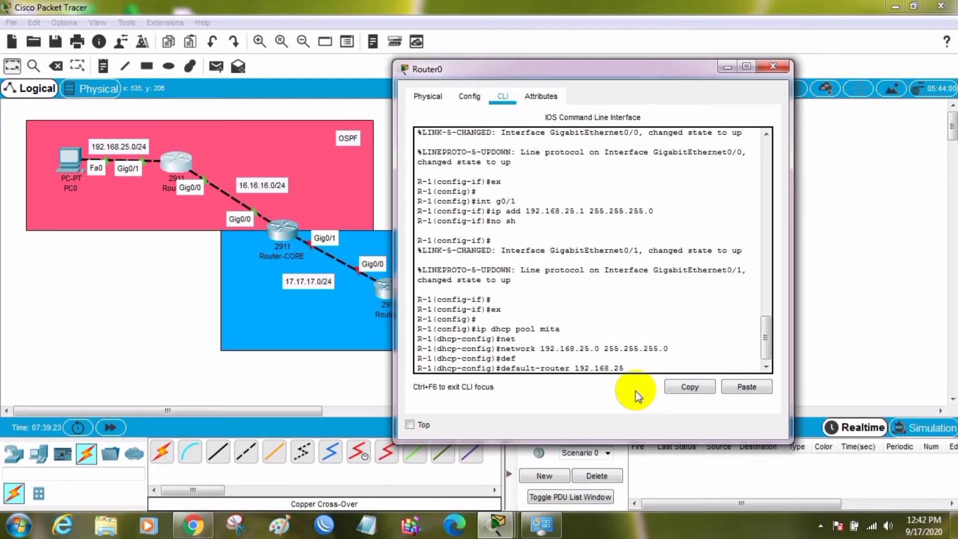
{"action": "type", "text": ".1"}
{"action": "key", "text": "Return"}
- Set the DNS server of DHCP pool mita to 8.8.8.8 and exit DHCP configuration
{"action": "type", "text": "dns"}
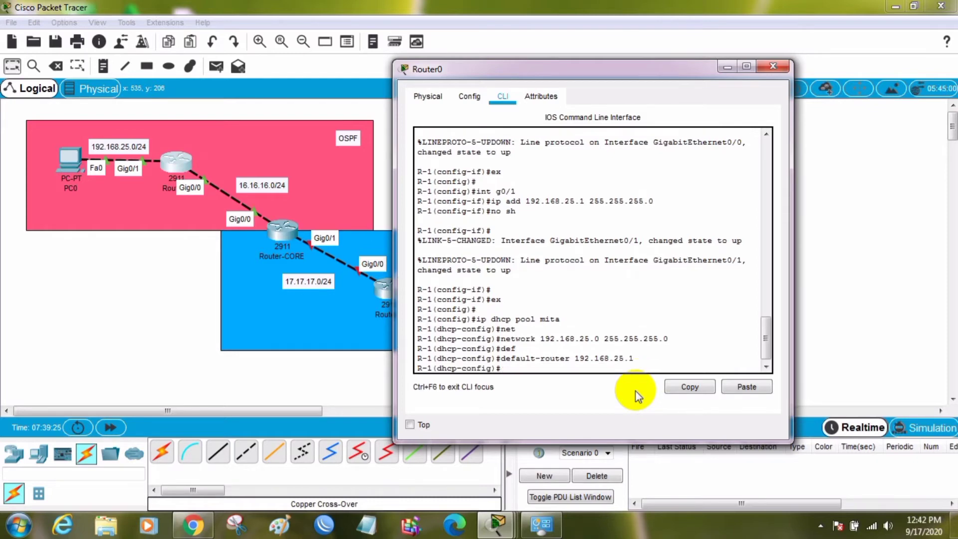
{"action": "key", "text": "Tab"}
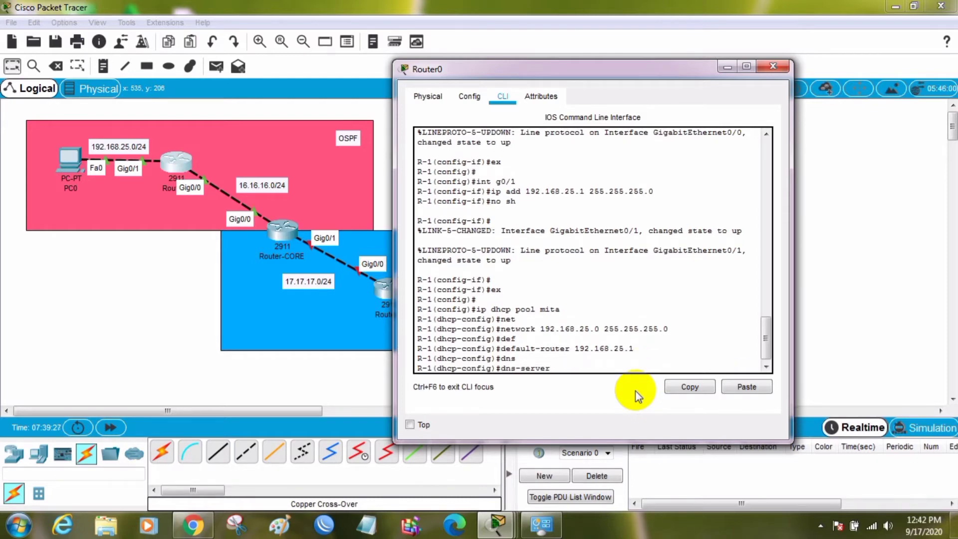
{"action": "type", "text": "8.8.8.8"}
{"action": "key", "text": "Return"}
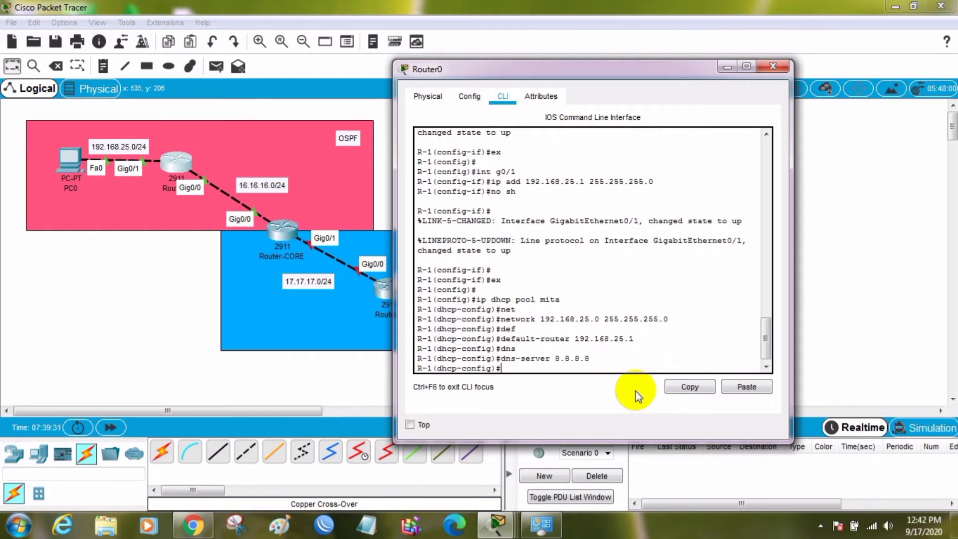
{"action": "type", "text": "ex"}
{"action": "key", "text": "Return"}
{"action": "key", "text": "Return"}
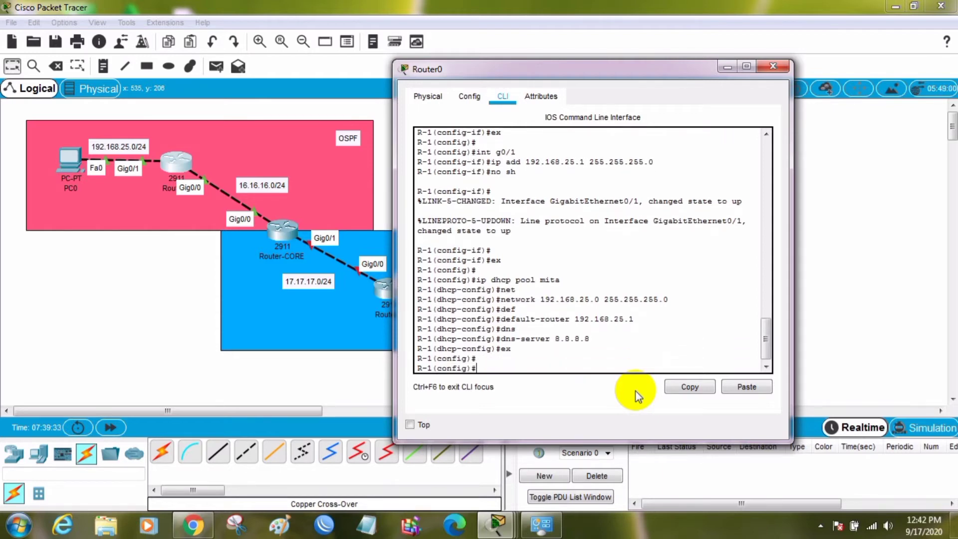
- Switch PC0's IPv4 configuration on FastEthernet0 from static to DHCP and close its window
{"action": "left_click", "coordinate": [62, 161]}
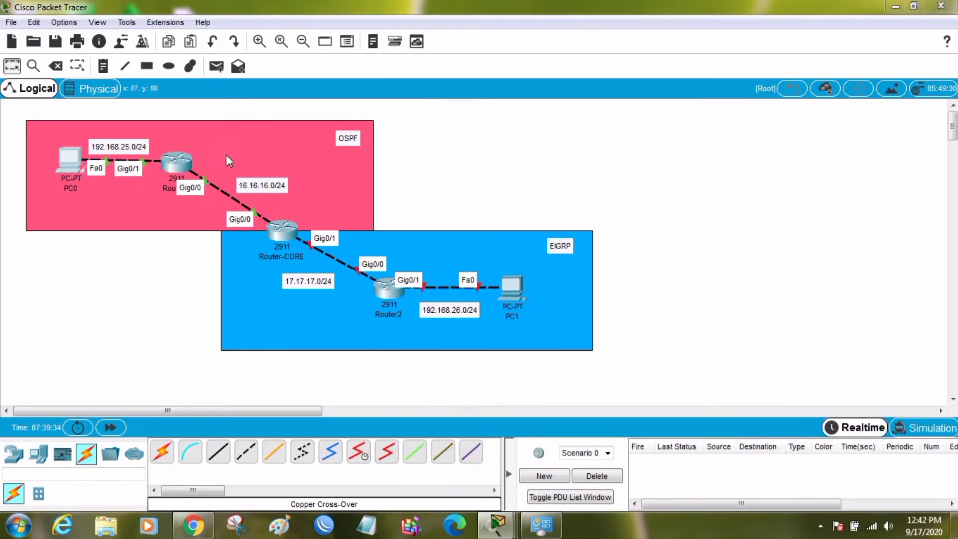
{"action": "left_click", "coordinate": [383, 103]}
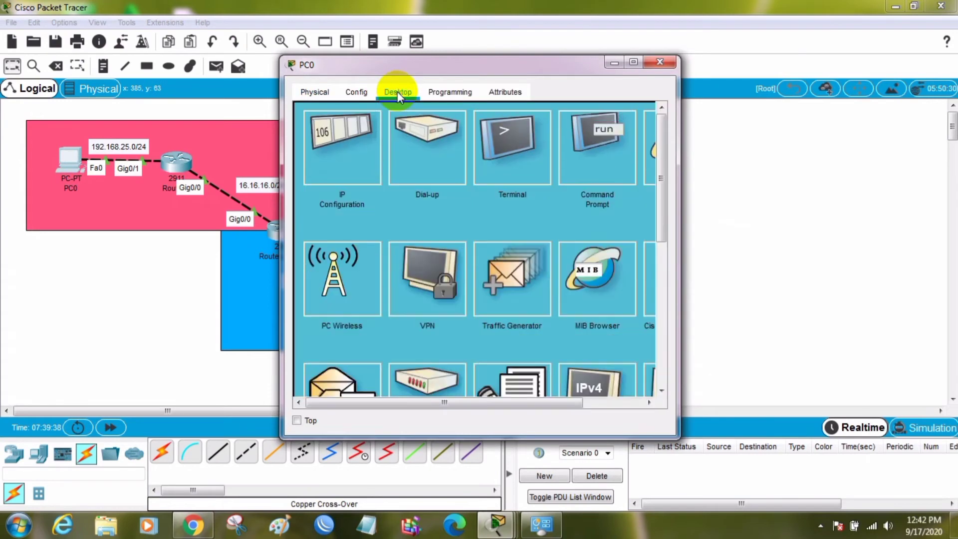
{"action": "left_click", "coordinate": [364, 132]}
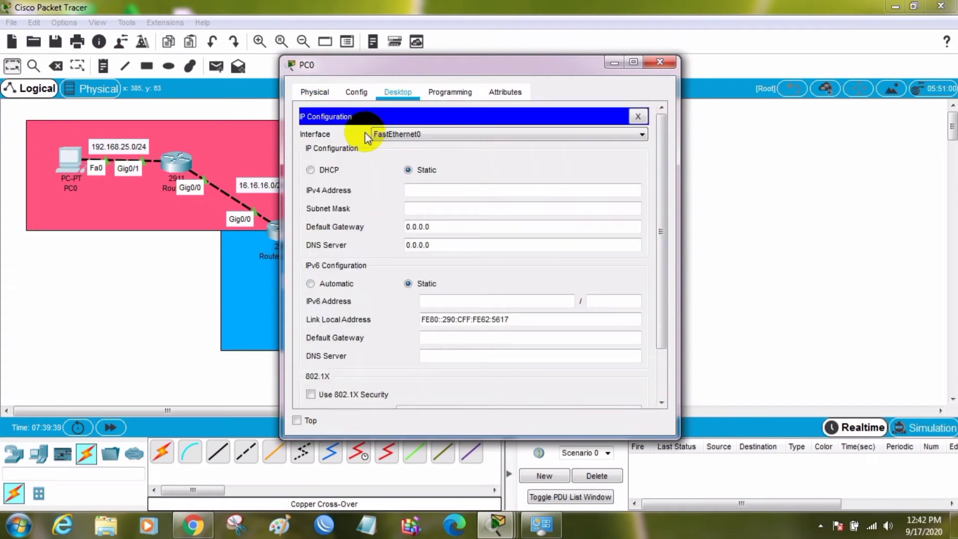
{"action": "left_click", "coordinate": [319, 172]}
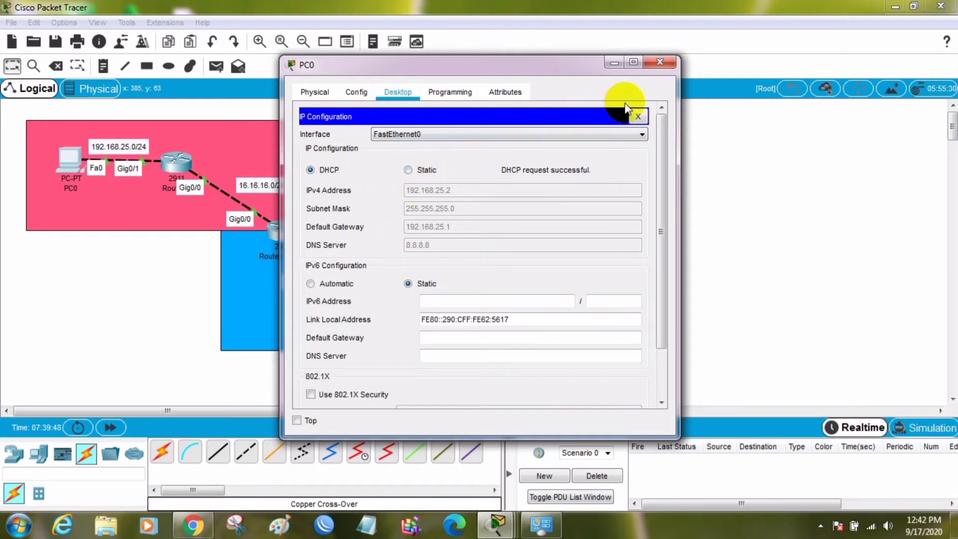
{"action": "left_click", "coordinate": [659, 64]}
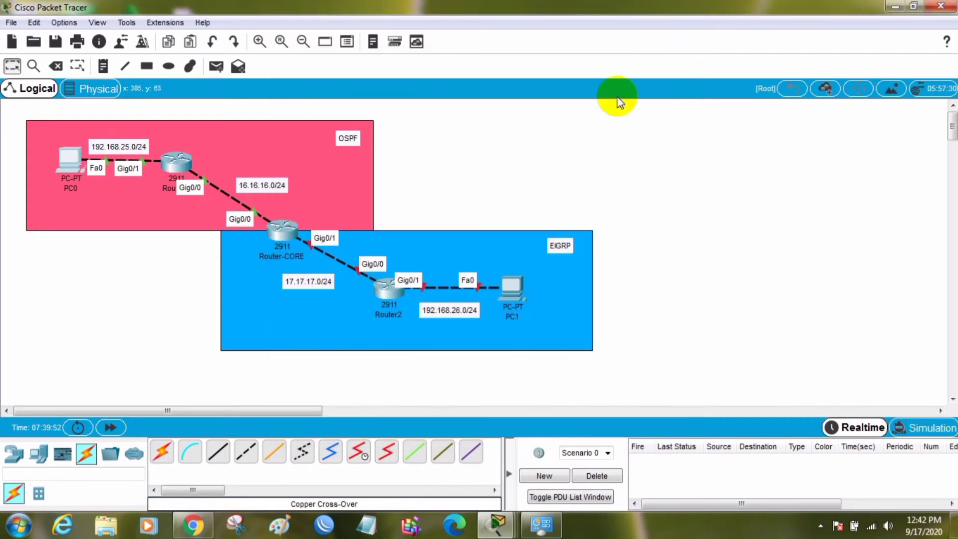
- Open Router2's command line and decline the initial configuration dialog
{"action": "left_click", "coordinate": [388, 290]}
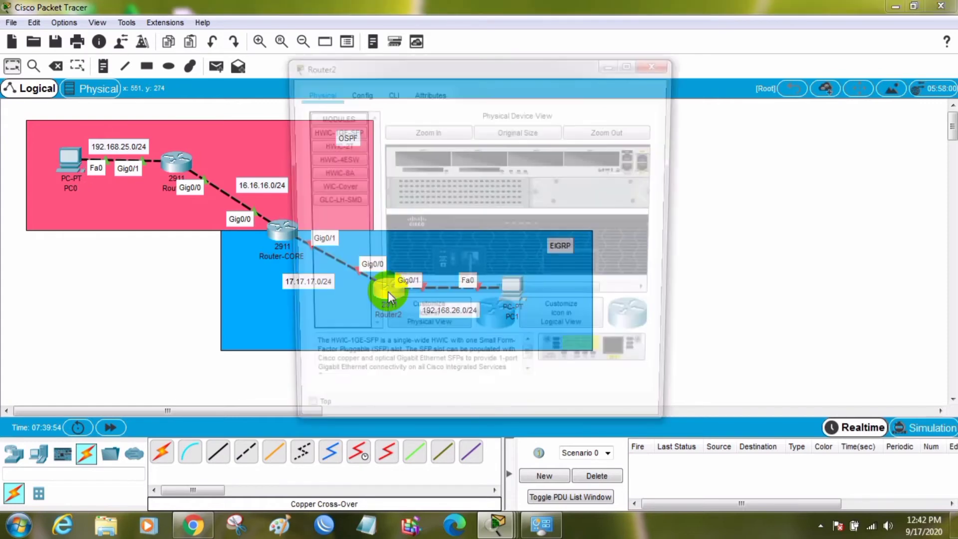
{"action": "left_click", "coordinate": [391, 93]}
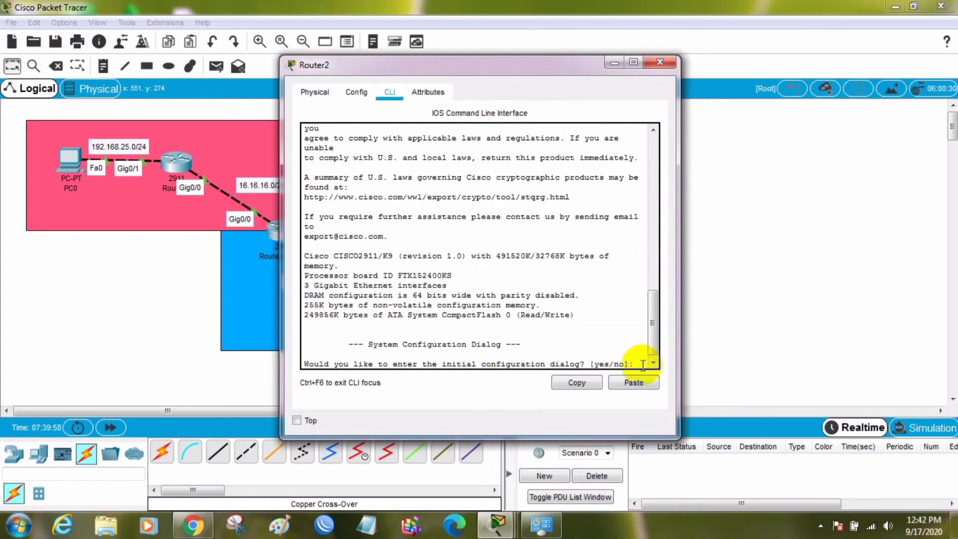
{"action": "type", "text": "n"}
{"action": "key", "text": "Return"}
{"action": "key", "text": "Return"}
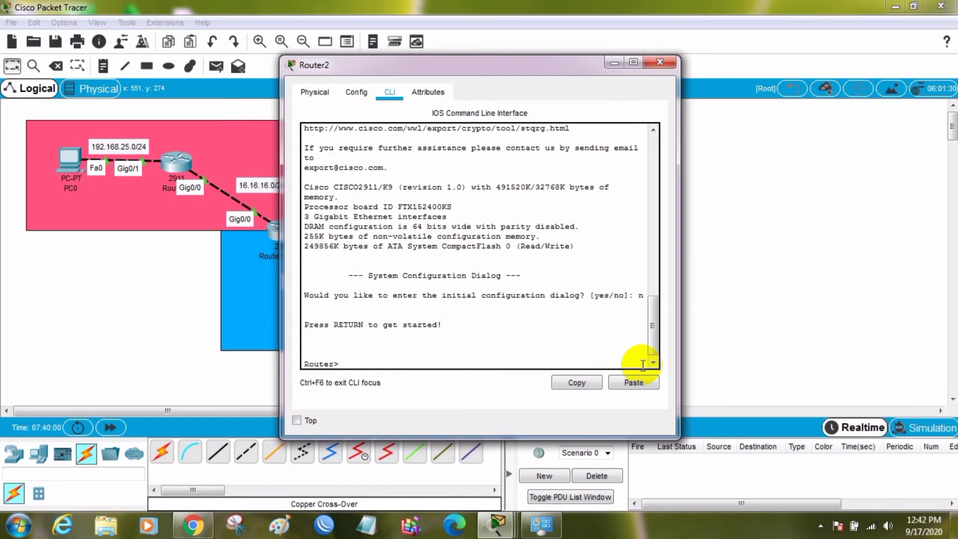
- Enter global configuration mode on Router2 and set its hostname to R-2
{"action": "type", "text": "en"}
{"action": "key", "text": "Return"}
{"action": "type", "text": "c"}
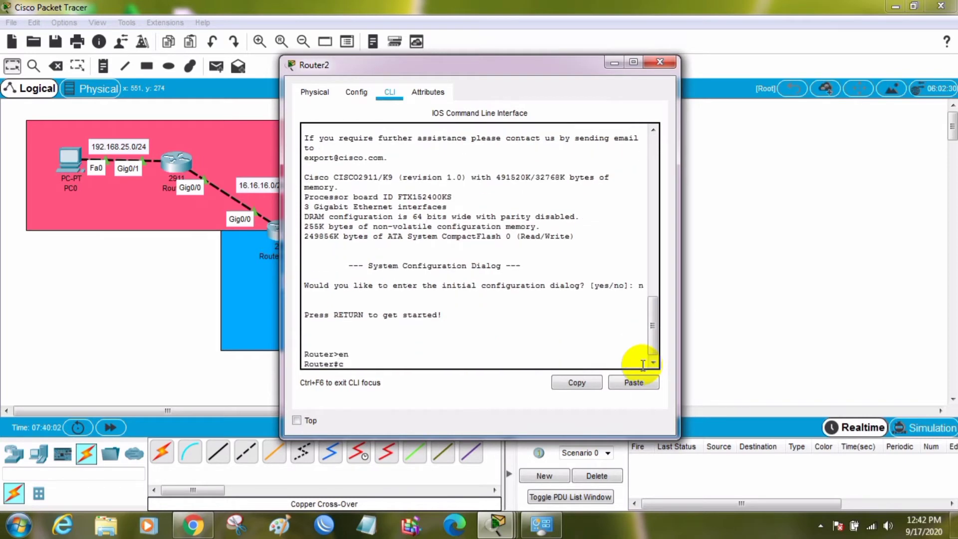
{"action": "type", "text": "onf t"}
{"action": "key", "text": "Return"}
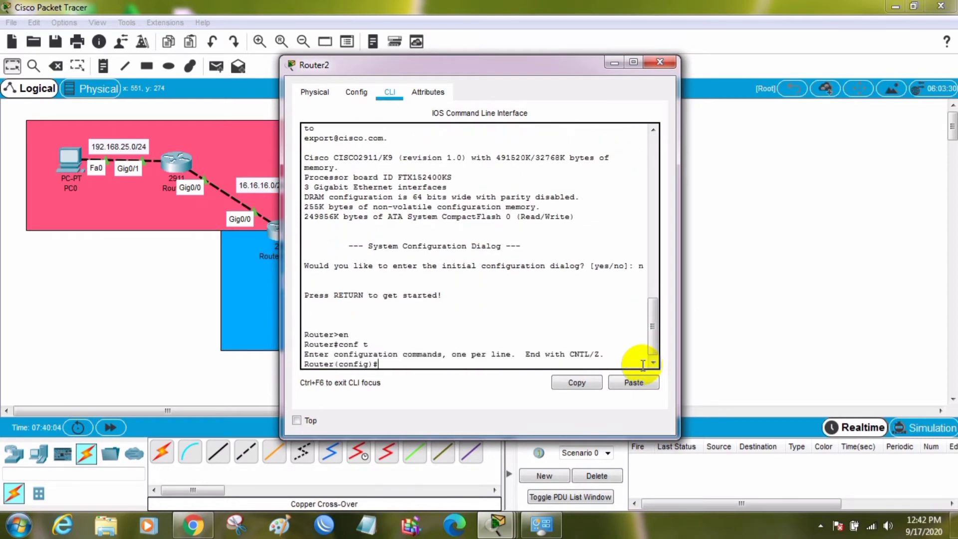
{"action": "type", "text": "hostname R-2"}
{"action": "key", "text": "Return"}
- Assign IP address 17.17.17.2 with mask 255.255.255.0 to interface g0/0 on R-2
{"action": "type", "text": "int g"}
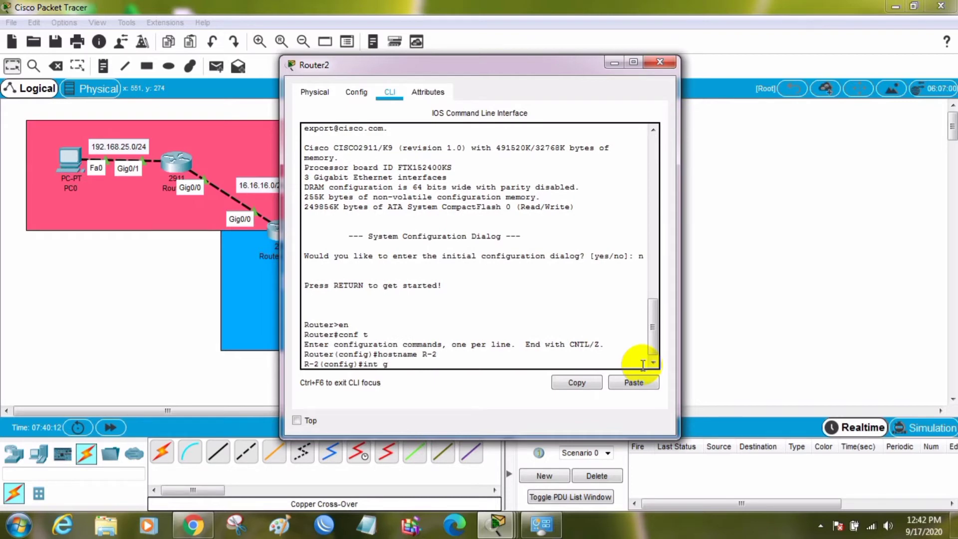
{"action": "type", "text": "0/0"}
{"action": "key", "text": "Return"}
{"action": "type", "text": "ip add"}
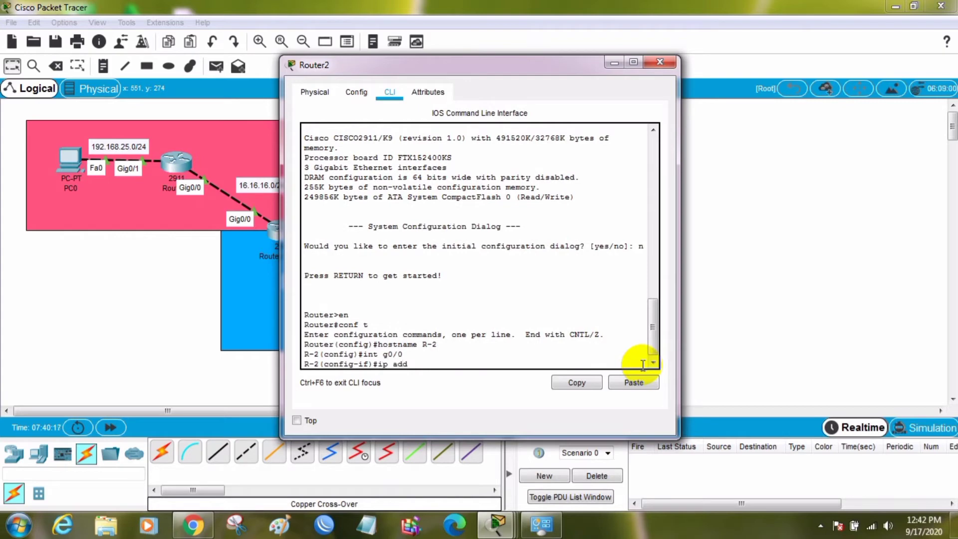
{"action": "left_click_drag", "start_coordinate": [520, 70], "coordinate": [702, 80]}
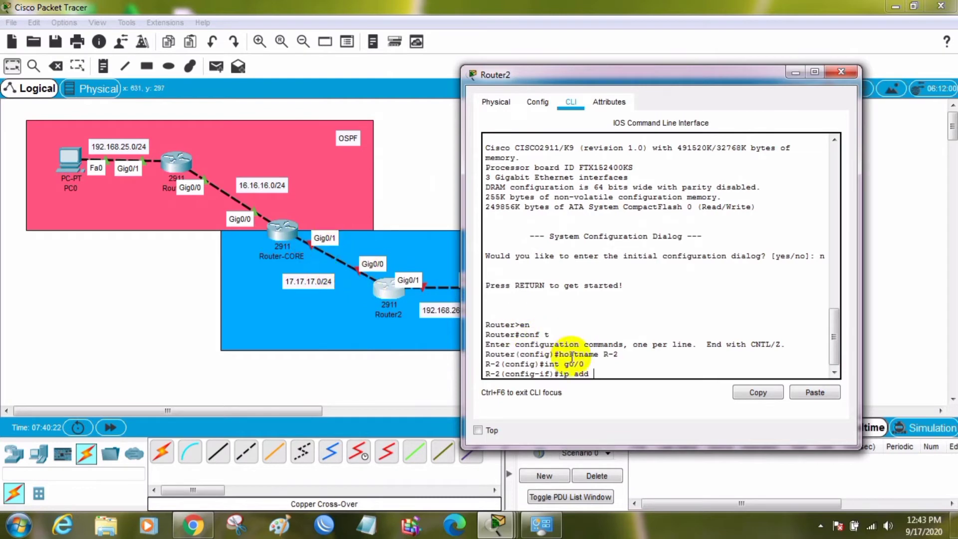
{"action": "type", "text": "17"}
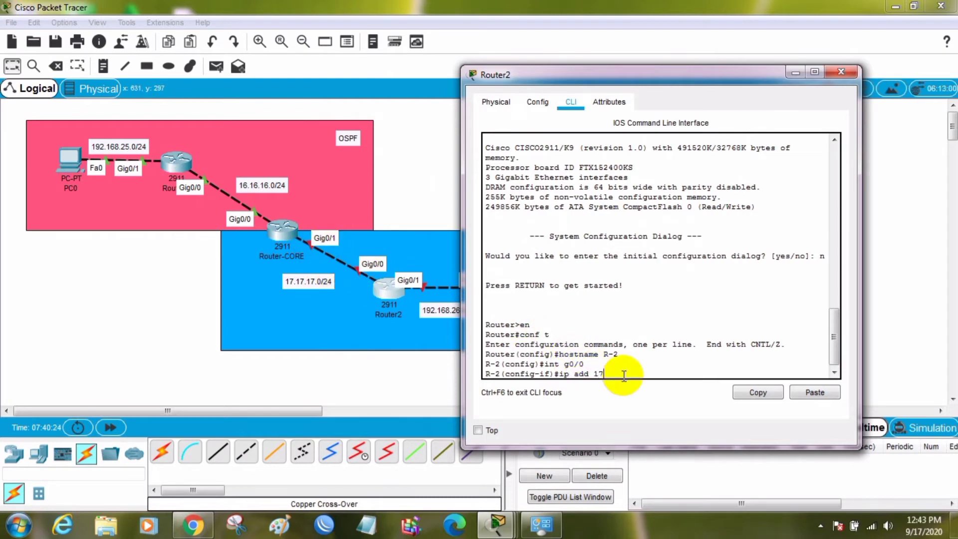
{"action": "type", "text": ".17.17.2 255.255.255.0"}
{"action": "key", "text": "Return"}
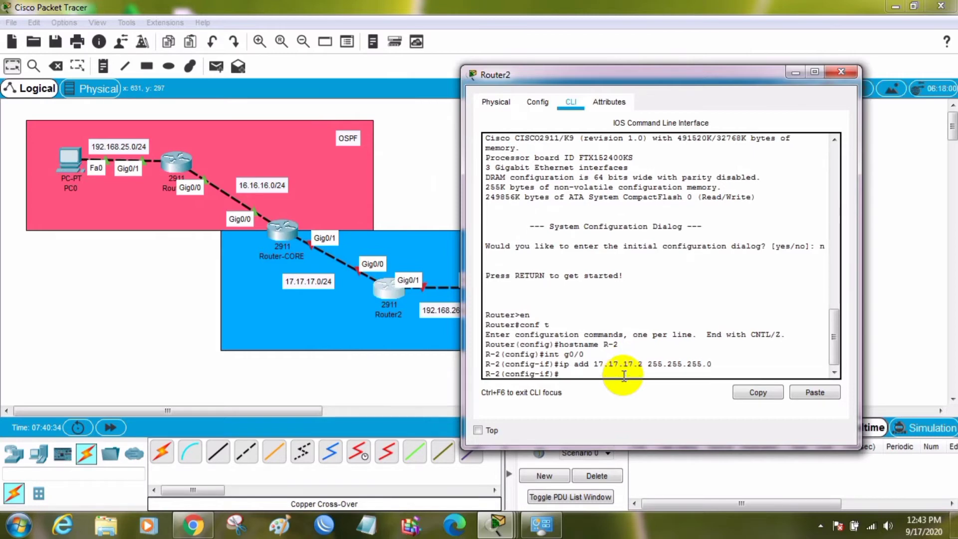
- Enable interface g0/0 on R-2 and return to global configuration mode
{"action": "type", "text": "no sh"}
{"action": "key", "text": "Return"}
{"action": "key", "text": "Return"}
{"action": "type", "text": "ex"}
{"action": "key", "text": "Return"}
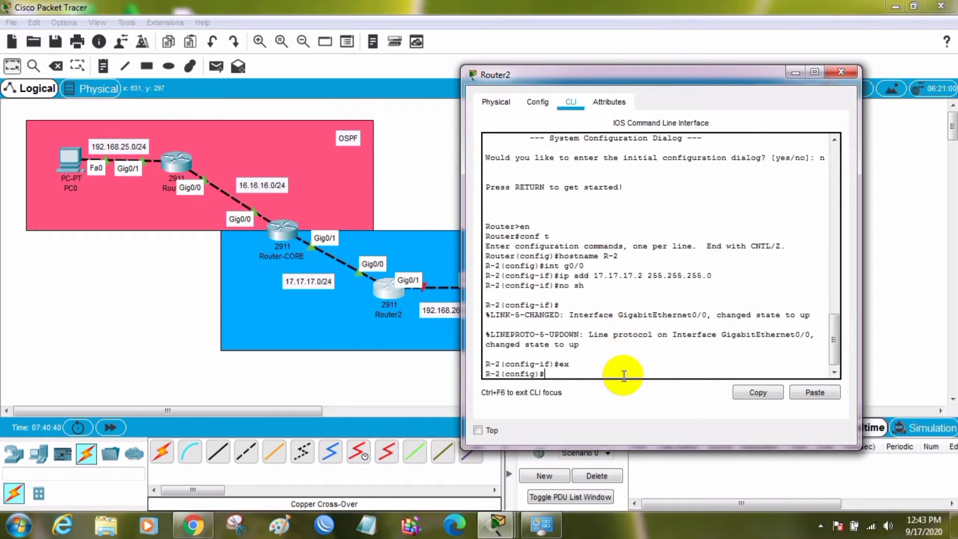
{"action": "key", "text": "Return"}
- Assign IP address 192.168.26.1 with mask 255.255.255.0 to interface g0/1 on R-2
{"action": "type", "text": "int"}
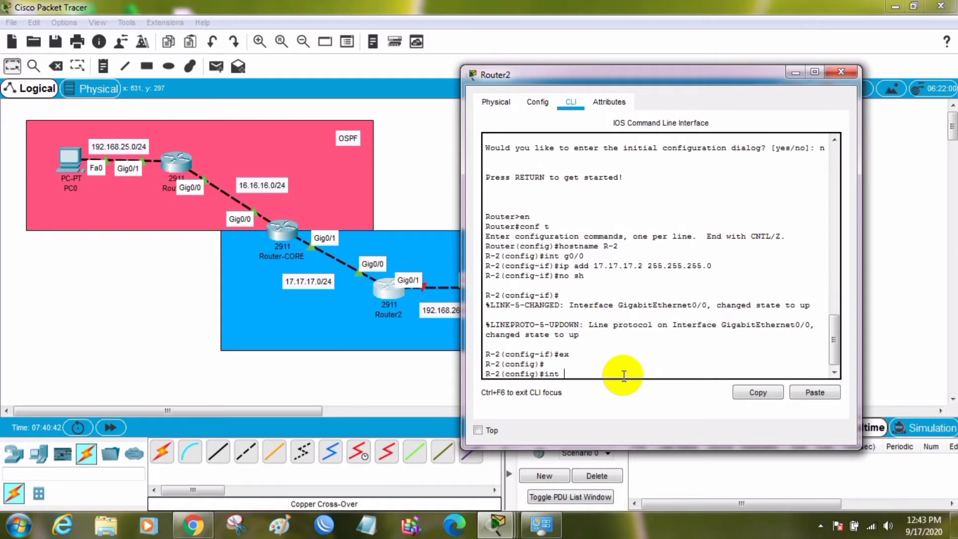
{"action": "type", "text": " g0/1"}
{"action": "key", "text": "Return"}
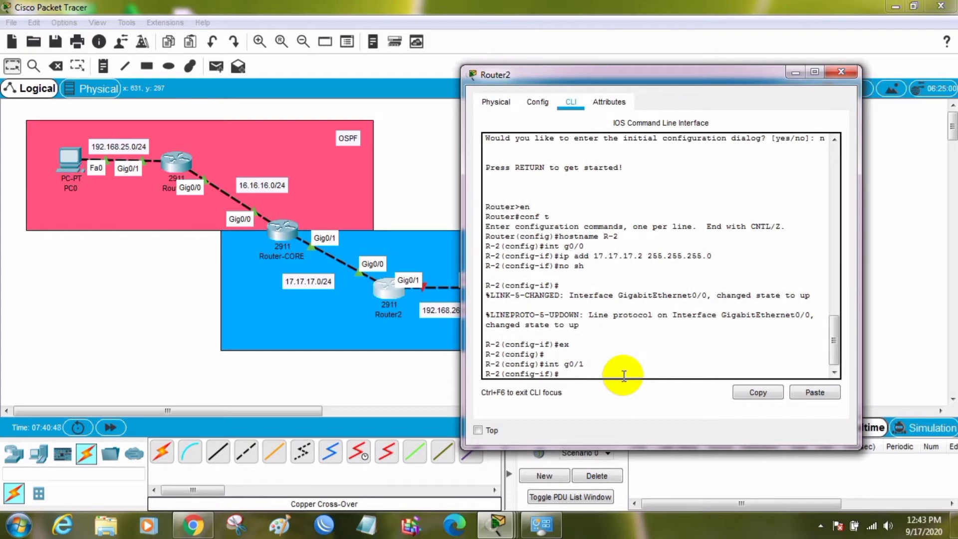
{"action": "type", "text": "ip add 192.168.26."}
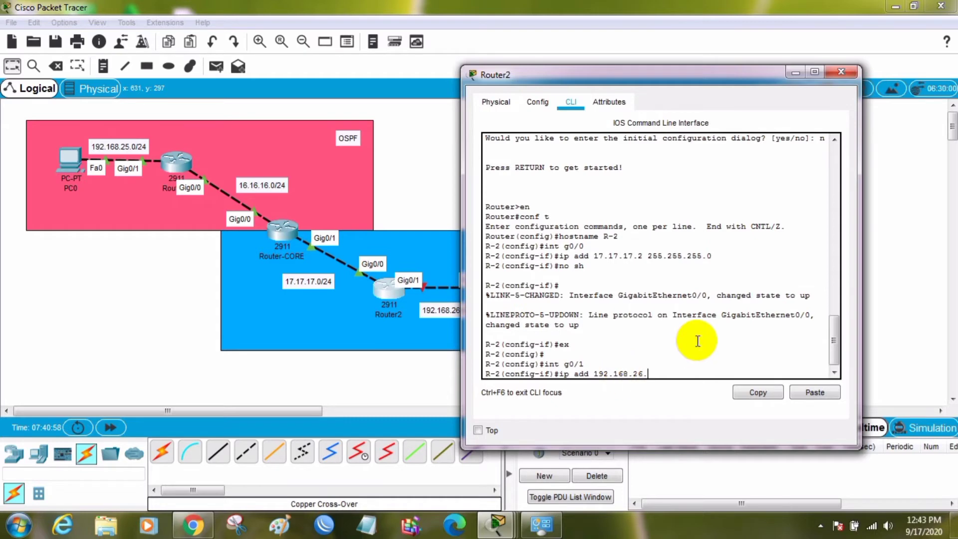
{"action": "type", "text": "1 255.255.255.0"}
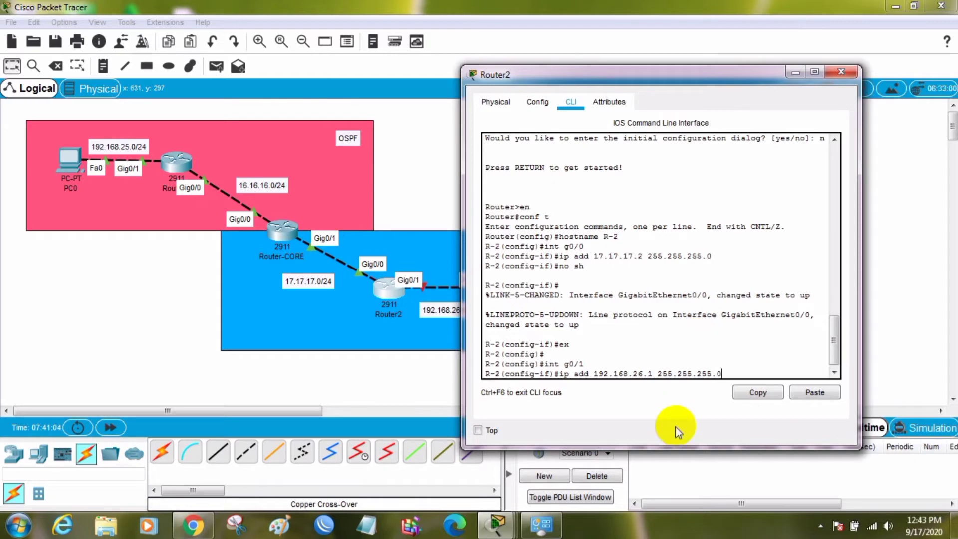
{"action": "key", "text": "Return"}
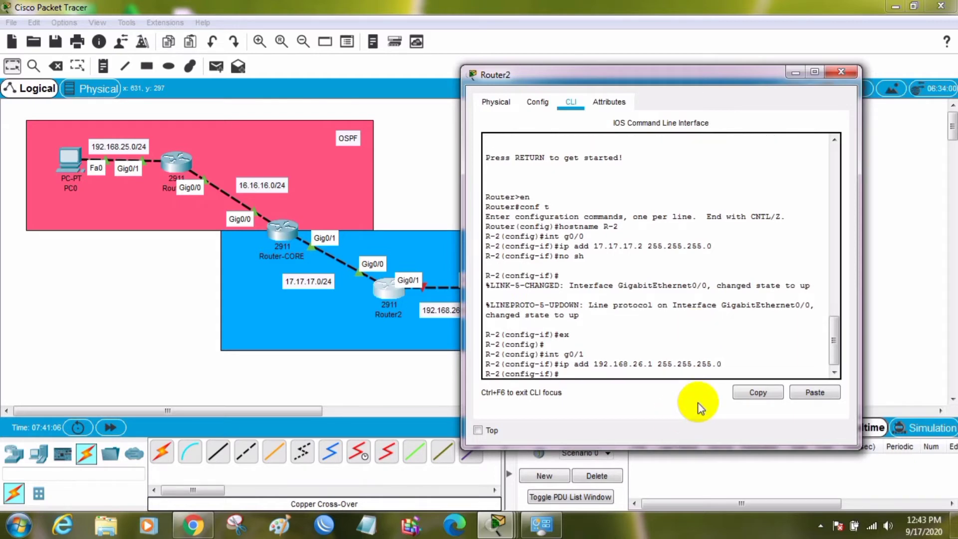
- Enable interface g0/1 on R-2, exit interface configuration and minimize the Router2 window
{"action": "left_click_drag", "start_coordinate": [669, 78], "coordinate": [697, 73]}
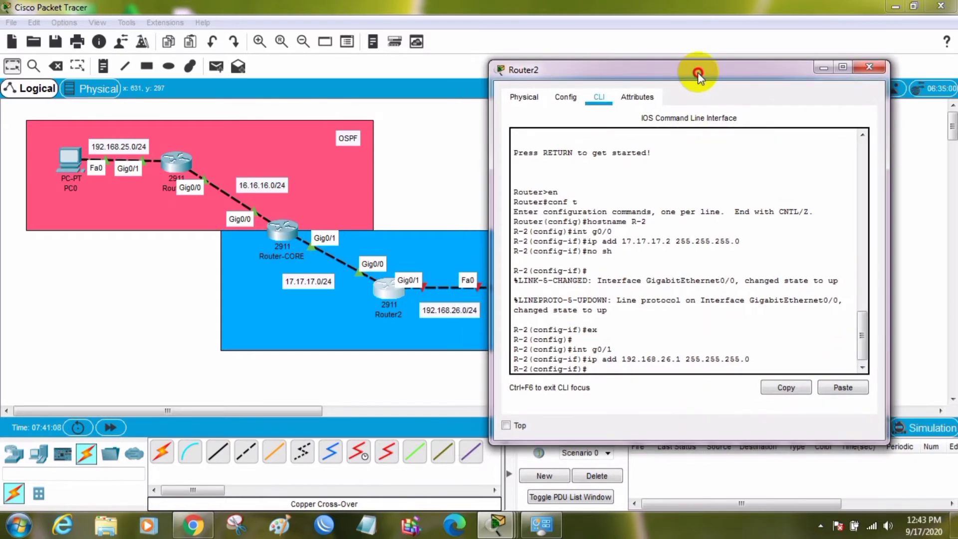
{"action": "type", "text": "no sh"}
{"action": "key", "text": "Return"}
{"action": "key", "text": "Return"}
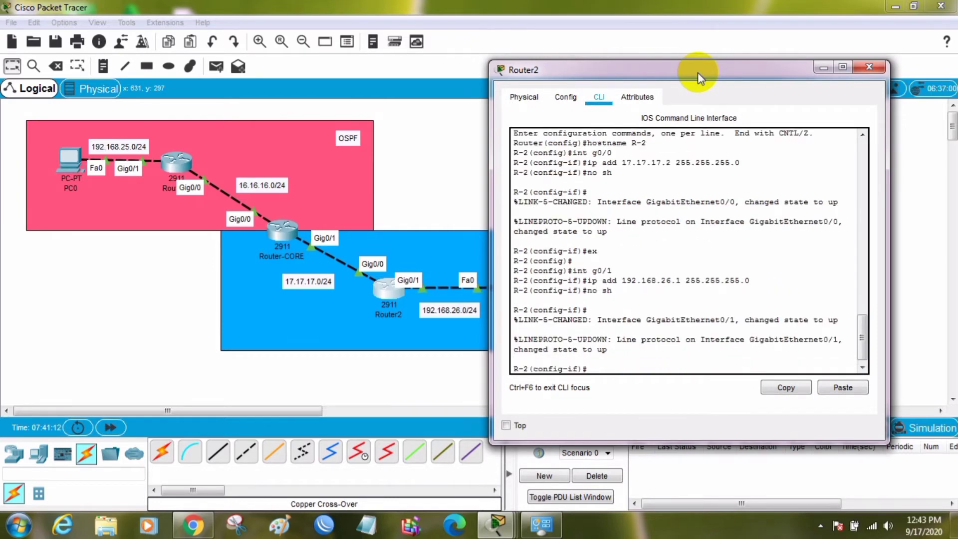
{"action": "type", "text": "ex"}
{"action": "key", "text": "Return"}
{"action": "key", "text": "Return"}
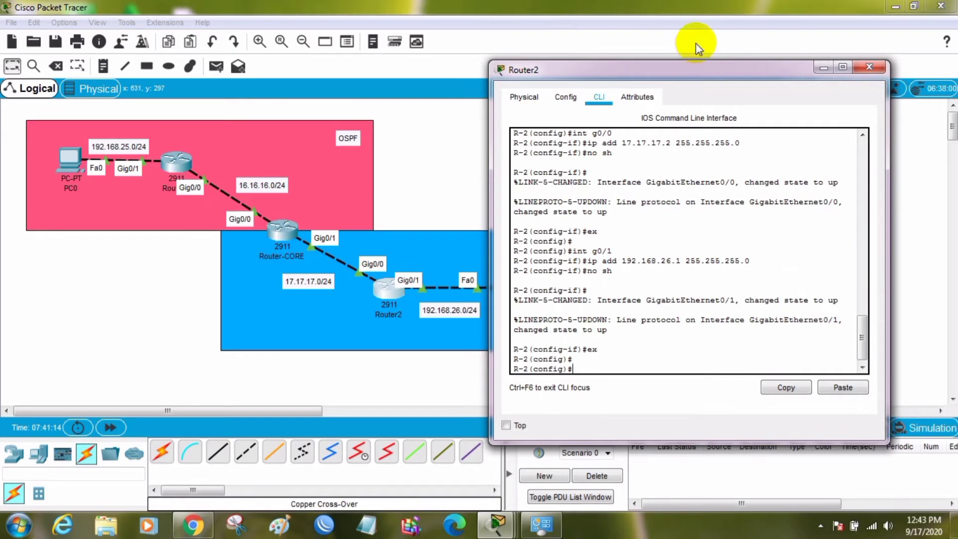
{"action": "left_click", "coordinate": [823, 68]}
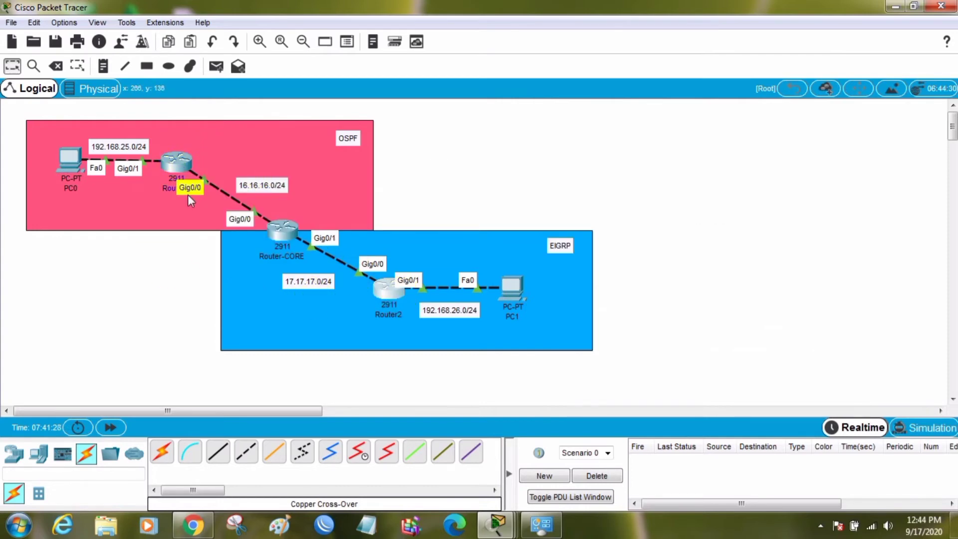
- Reopen the command line of R-1 in the OSPF area and start OSPF routing with process ID 1
{"action": "left_click", "coordinate": [179, 161]}
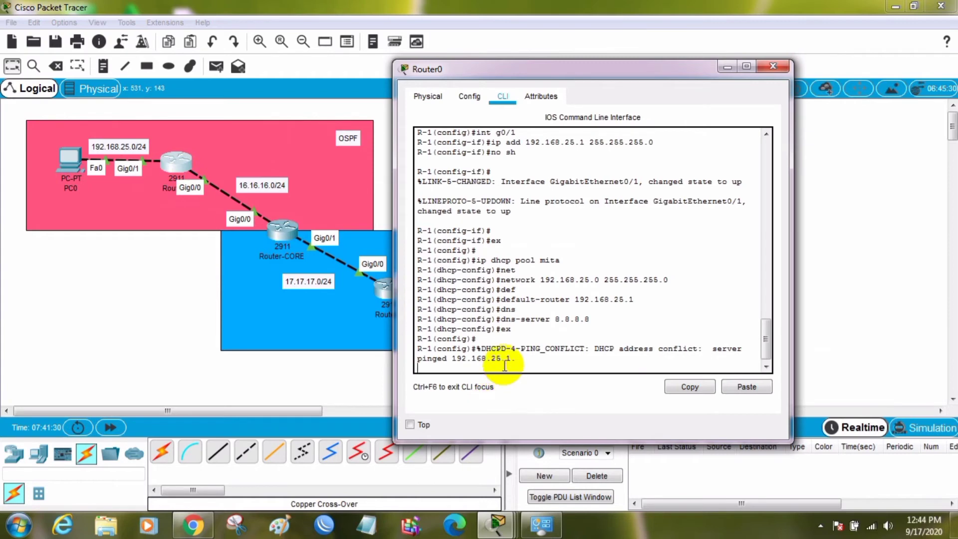
{"action": "key", "text": "Return"}
{"action": "key", "text": "Return"}
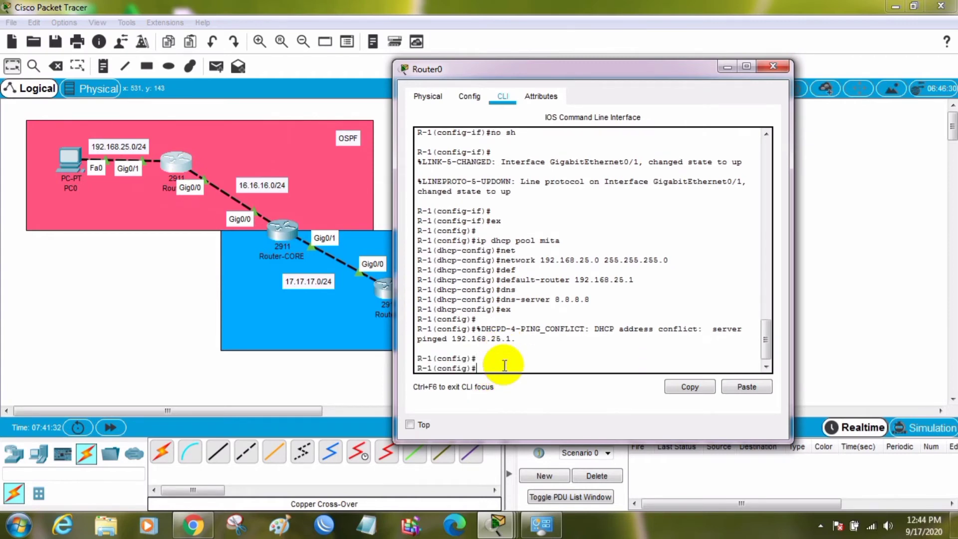
{"action": "type", "text": "router ospf 1"}
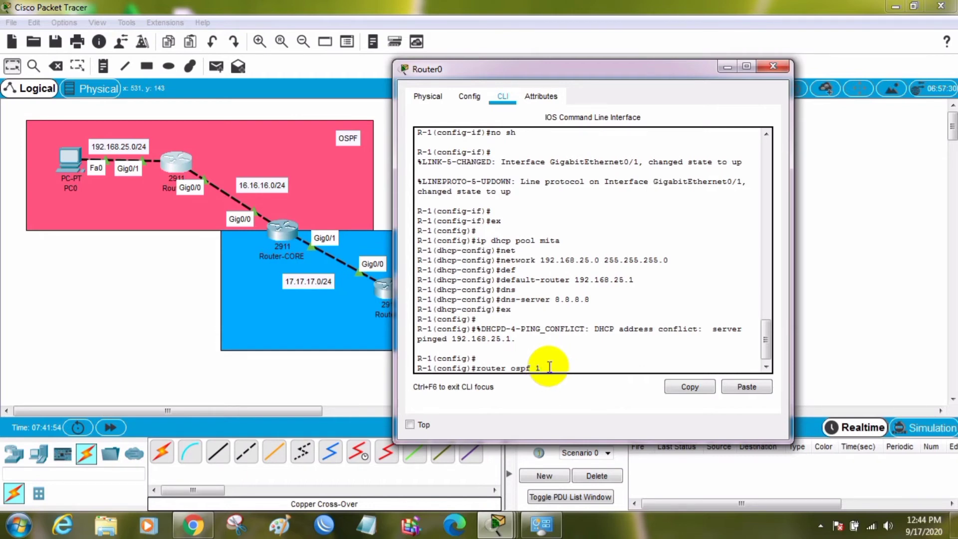
{"action": "key", "text": "Return"}
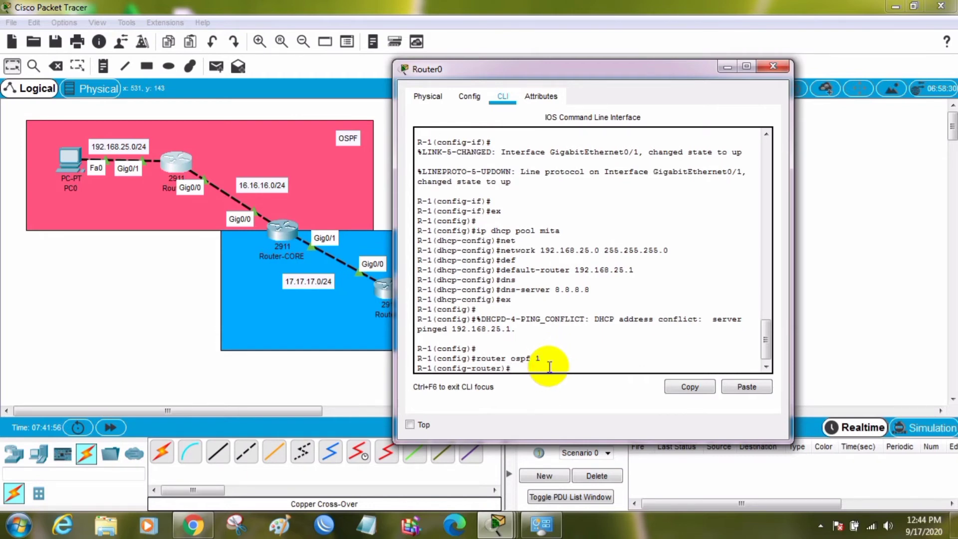
- Add network 192.168.25.0 with wildcard mask 0.0.0.255 to OSPF area 0 on R-1
{"action": "type", "text": "n"}
{"action": "type", "text": "et"}
{"action": "type", "text": "2.168.25.0"}
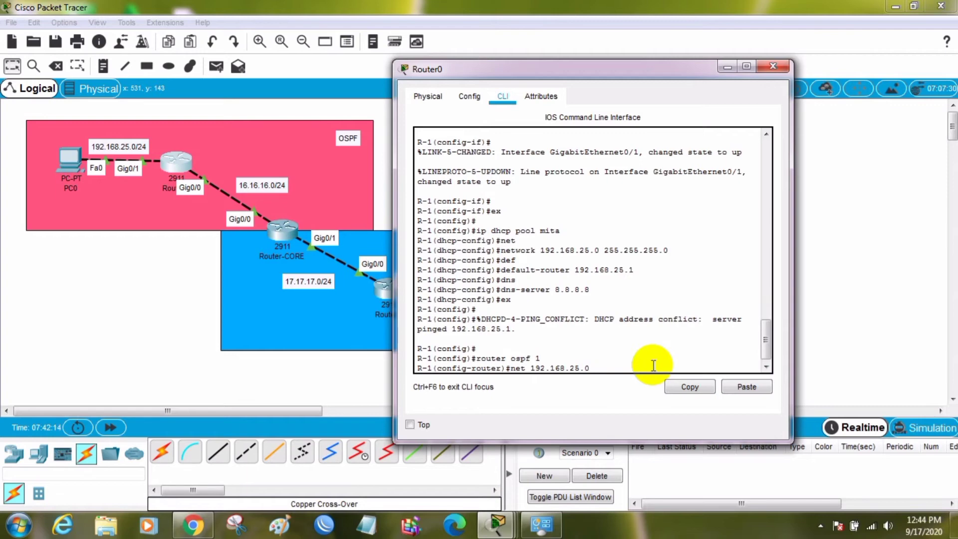
{"action": "type", "text": "0"}
{"action": "key", "text": "BackSpace"}
{"action": "key", "text": "BackSpace"}
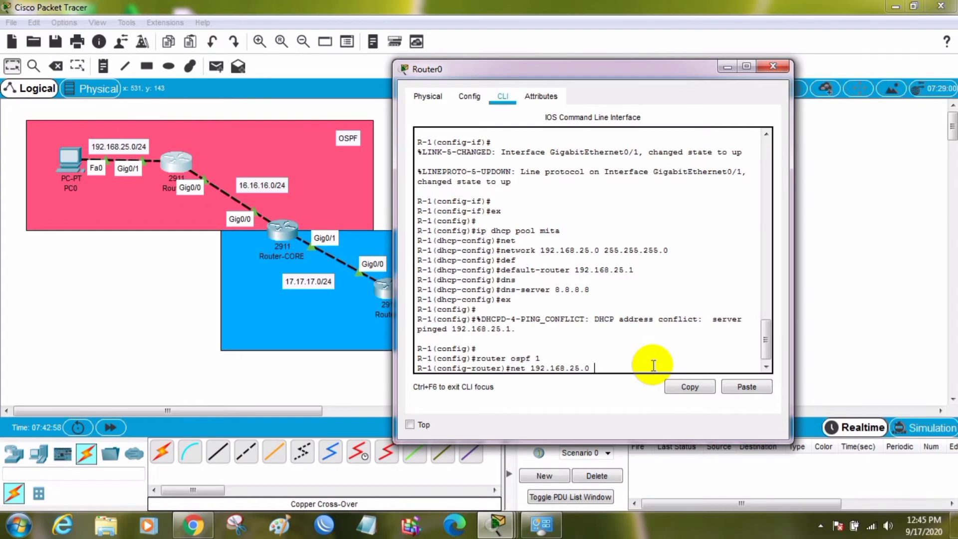
{"action": "type", "text": "0.0.0.255 area 0"}
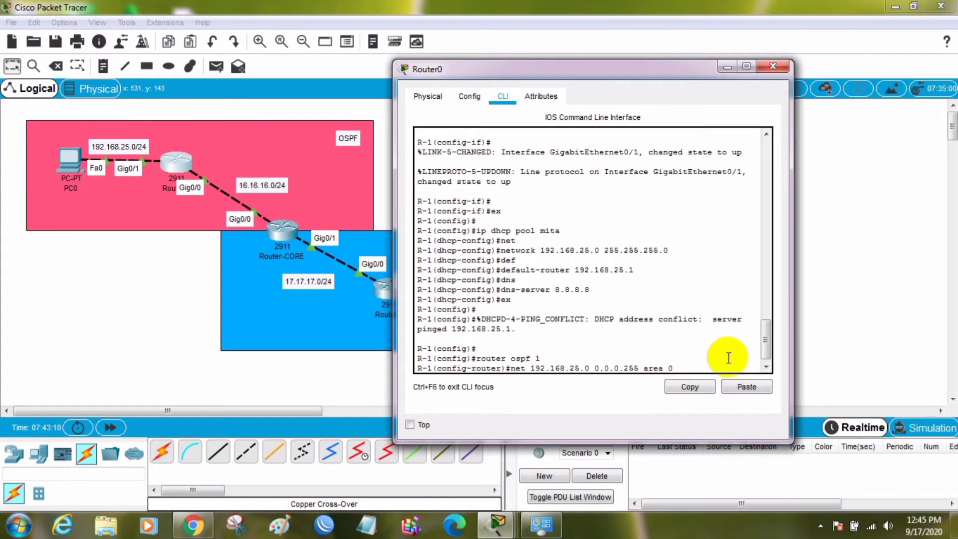
{"action": "key", "text": "Return"}
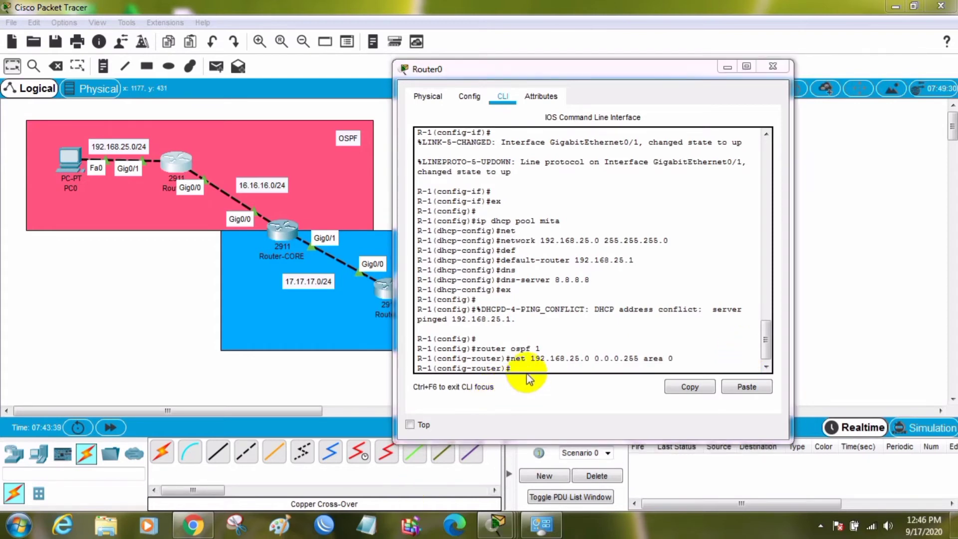
- Add network 16.16.16.0 with wildcard 0.0.0.255 to OSPF area 0 on R-1, then exit router configuration and minimize its window
{"action": "left_click", "coordinate": [527, 369]}
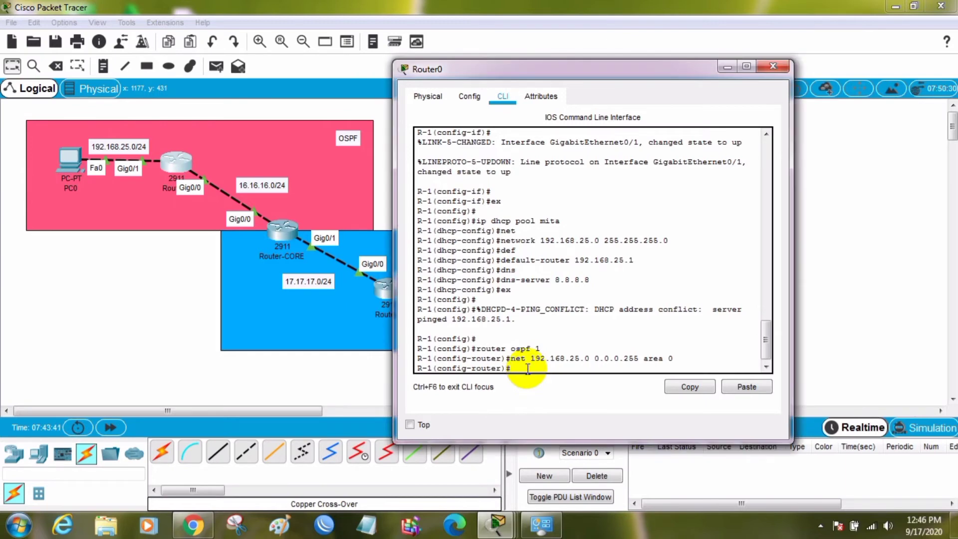
{"action": "type", "text": "net 16.16.16.0"}
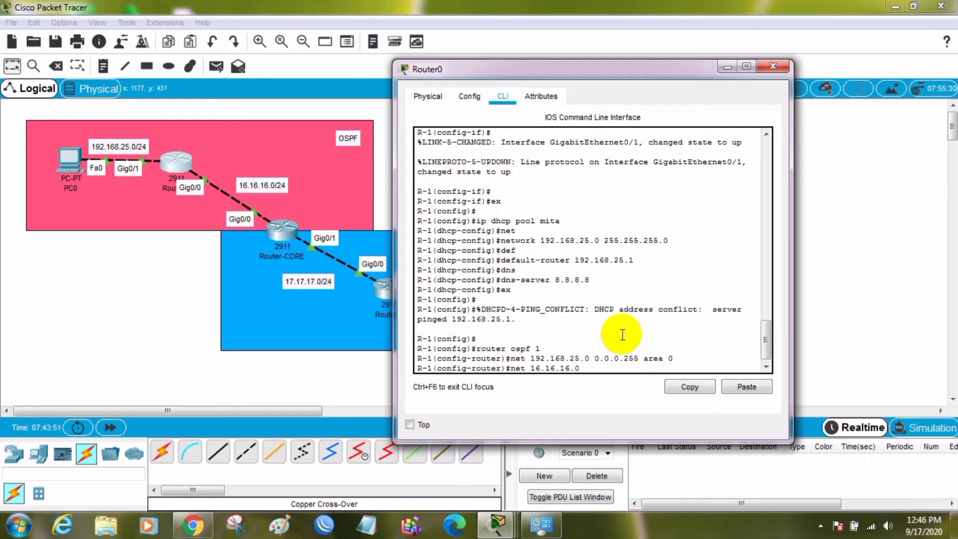
{"action": "type", "text": " 0.0.0.255 area 0"}
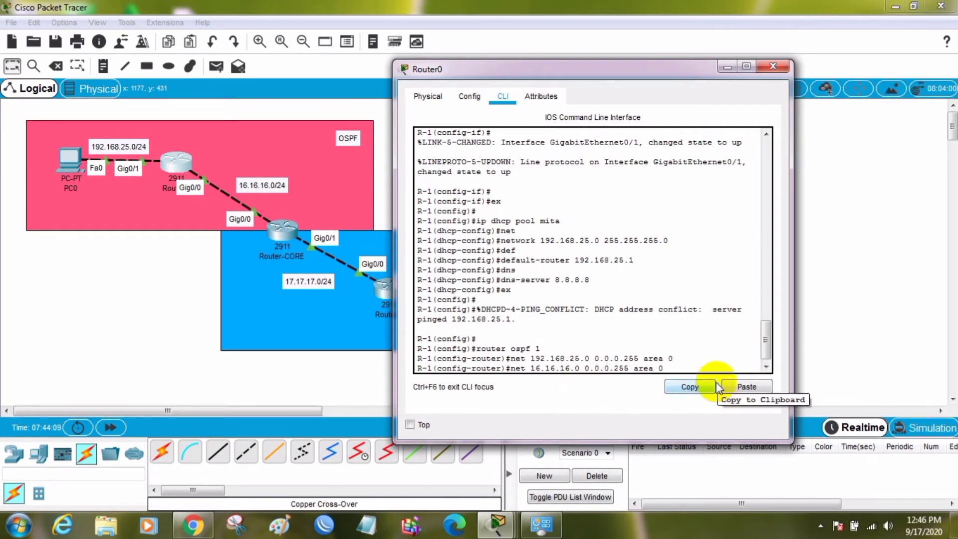
{"action": "key", "text": "Return"}
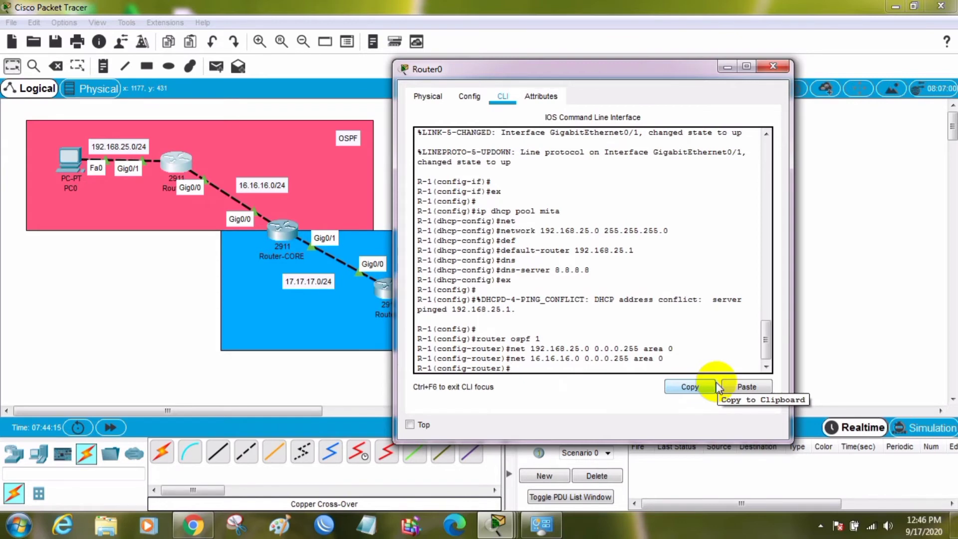
{"action": "type", "text": "ex"}
{"action": "key", "text": "Return"}
{"action": "key", "text": "Return"}
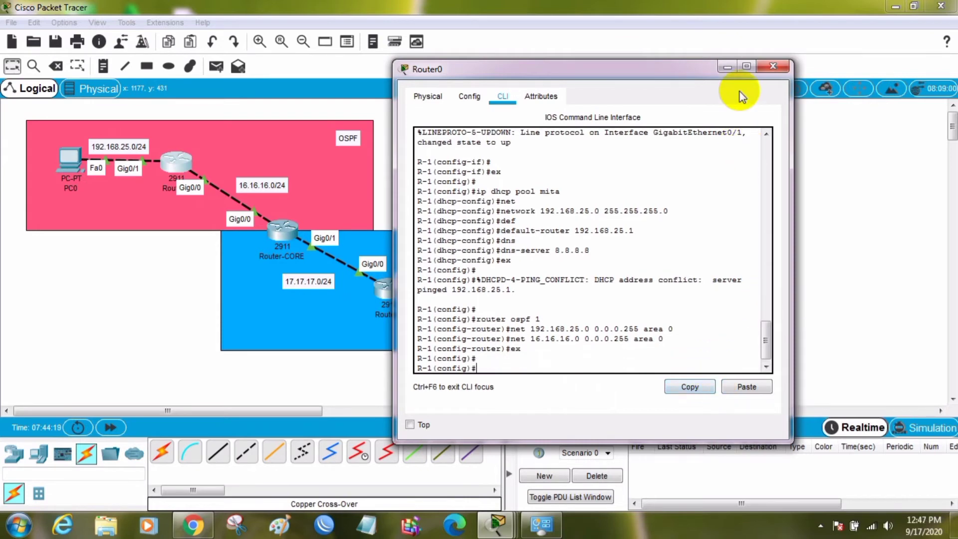
{"action": "left_click", "coordinate": [728, 66]}
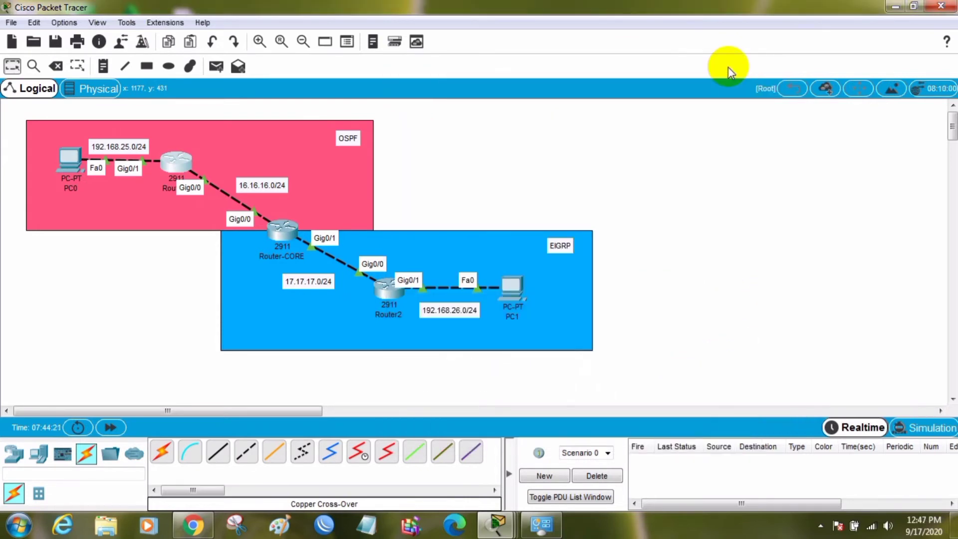
- Reopen the Router2 command line and create a named DHCP pool on R-2 for network 192.168.26.0 with mask 255.255.255.0
{"action": "left_click", "coordinate": [389, 299]}
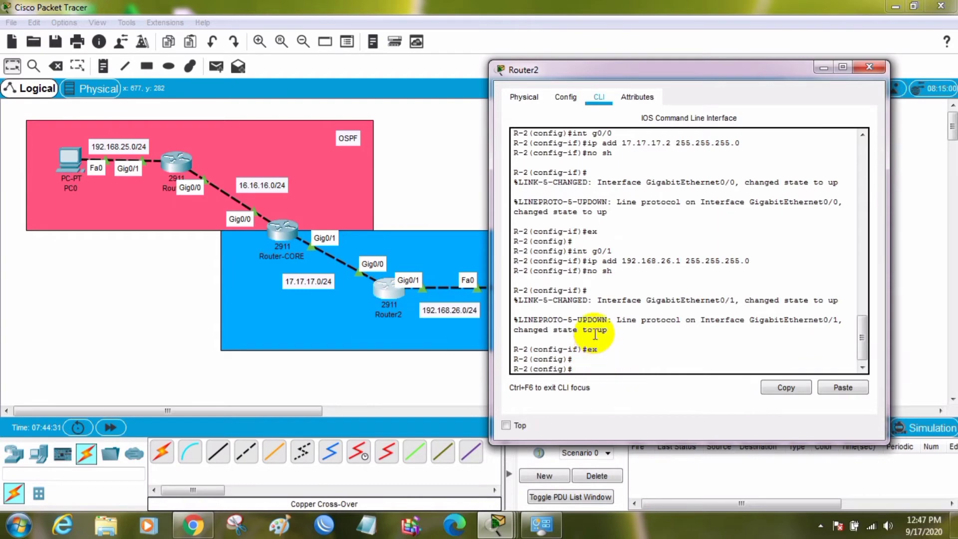
{"action": "type", "text": "ip dhcp pool nurul"}
{"action": "key", "text": "Return"}
{"action": "type", "text": "net"}
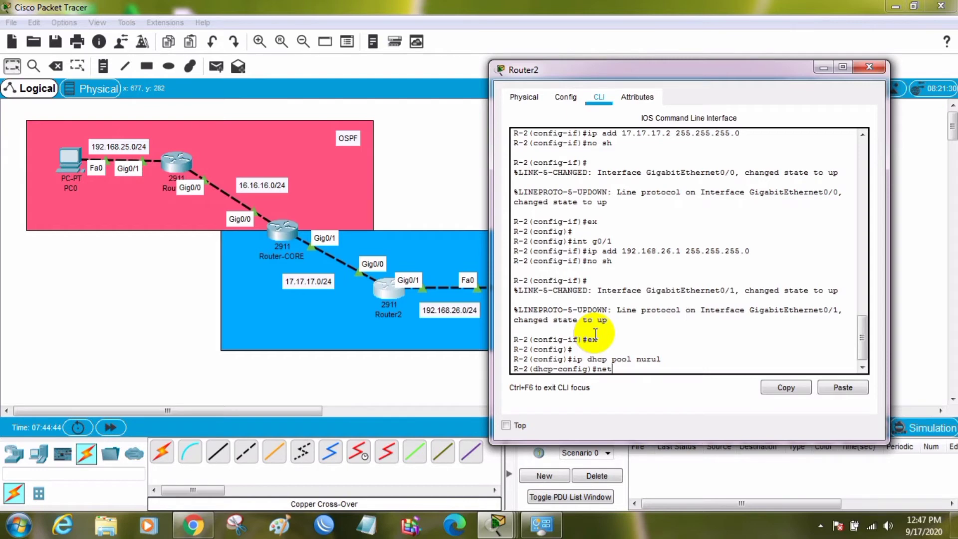
{"action": "key", "text": "Tab"}
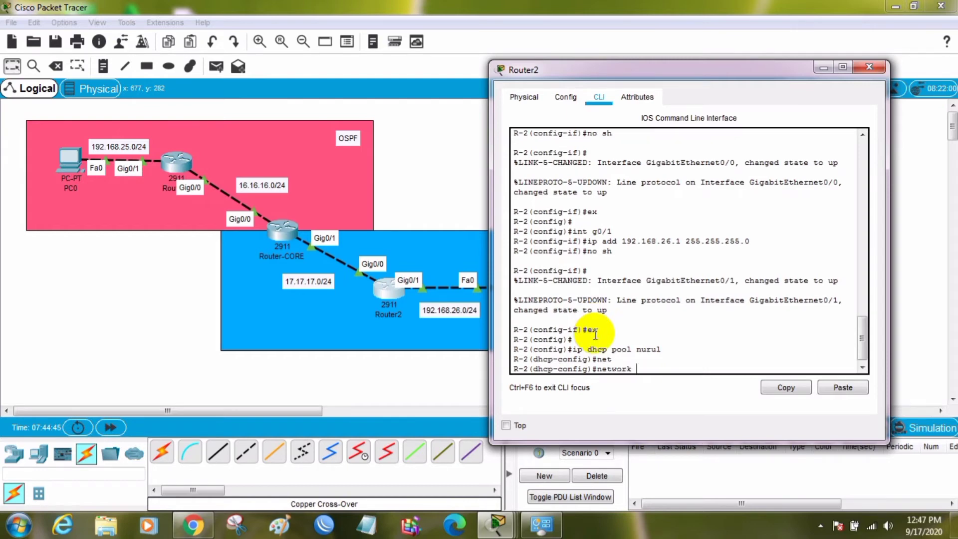
{"action": "type", "text": "192.168.26.0 255.255.255.0"}
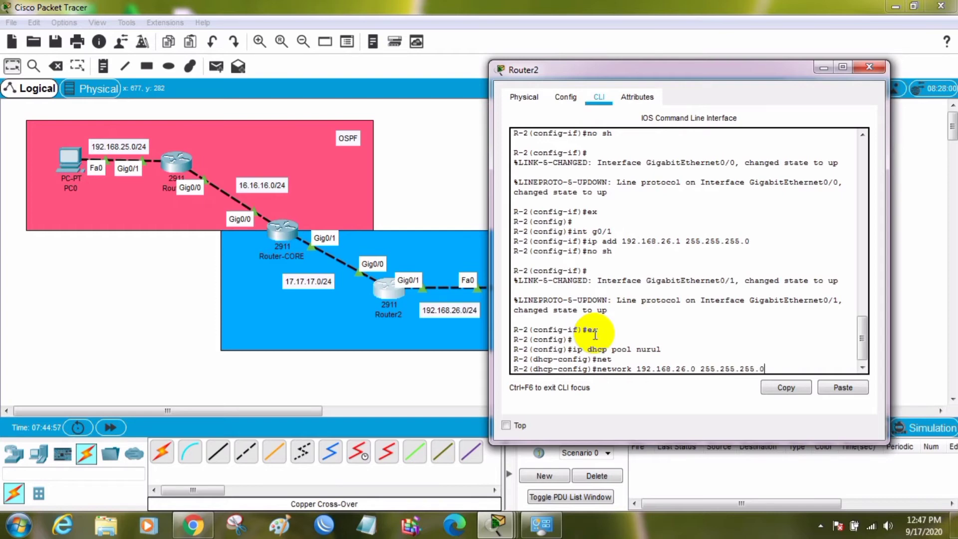
{"action": "key", "text": "Return"}
- Set the default router of R-2's DHCP pool to 192.168.26.1
{"action": "type", "text": "de"}
{"action": "type", "text": "f"}
{"action": "key", "text": "Tab"}
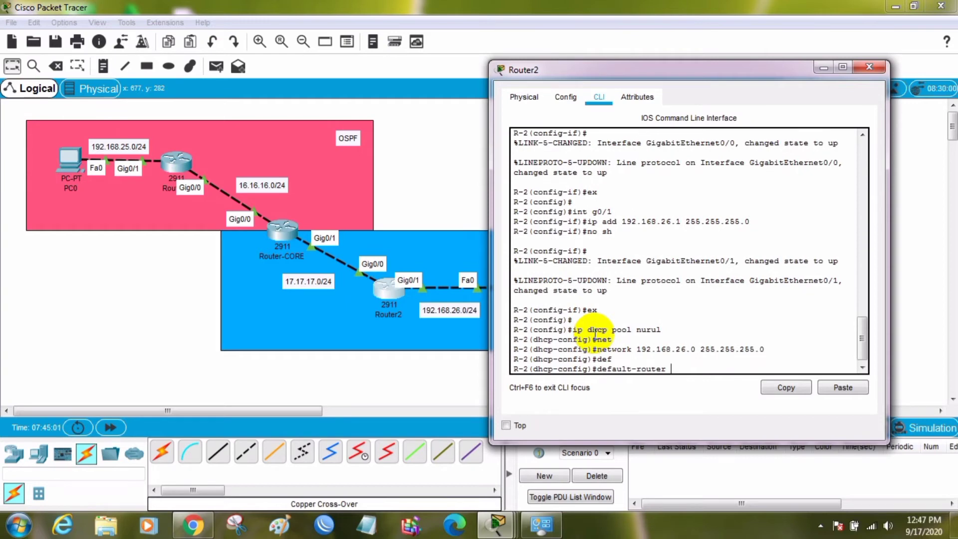
{"action": "type", "text": "192.168.26.1"}
{"action": "key", "text": "Return"}
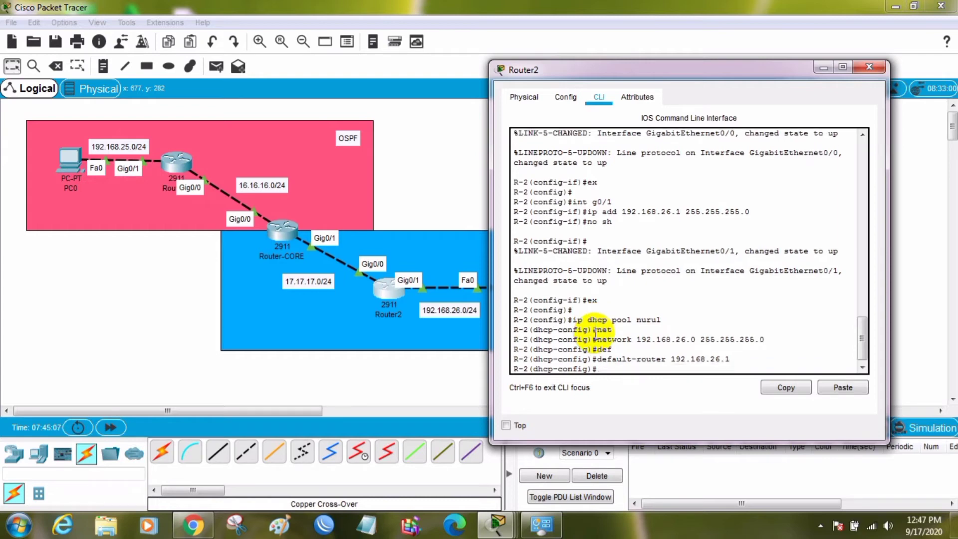
- Set the DNS server of R-2's DHCP pool to 8.8.8.8 and exit DHCP configuration
{"action": "type", "text": "dns"}
{"action": "key", "text": "Tab"}
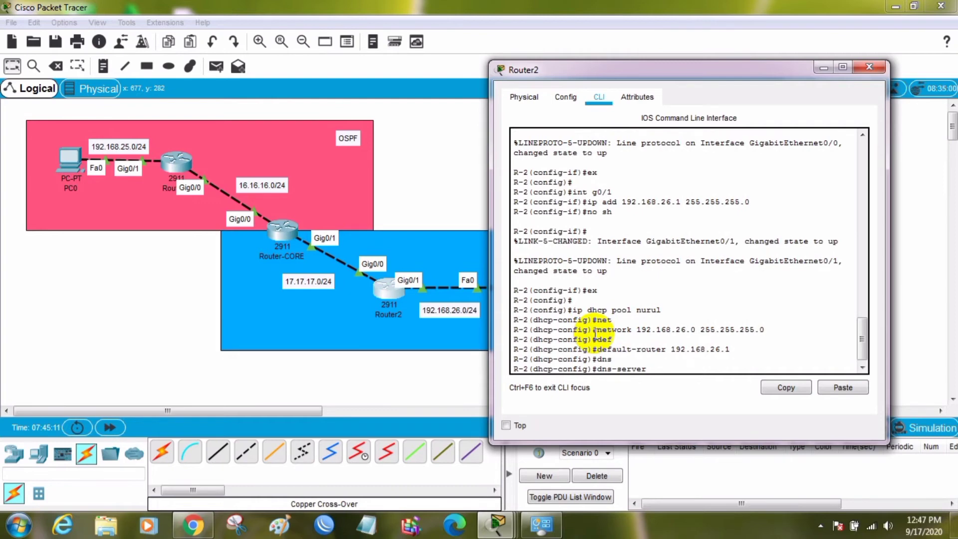
{"action": "type", "text": "8.8.8.8"}
{"action": "key", "text": "Return"}
{"action": "key", "text": "Return"}
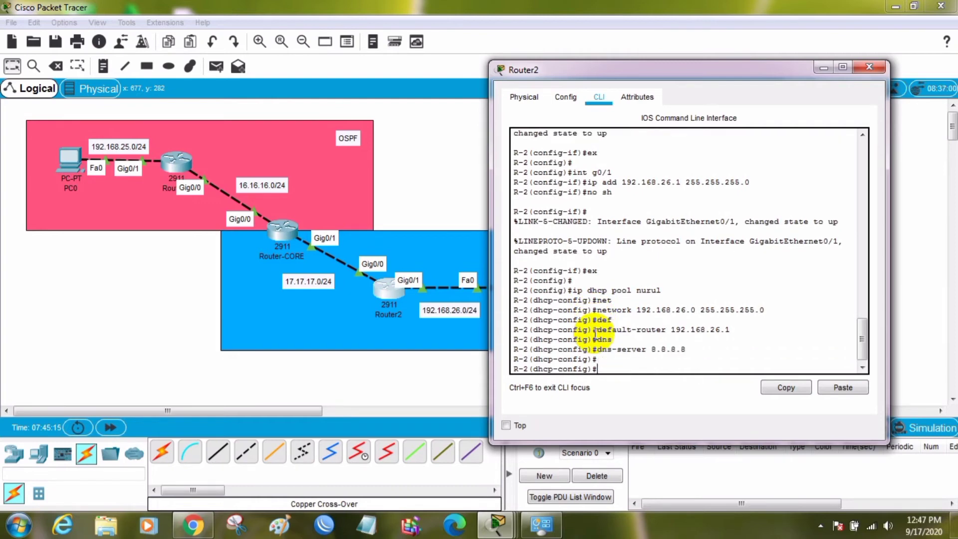
{"action": "type", "text": "ex"}
{"action": "key", "text": "Return"}
{"action": "key", "text": "Return"}
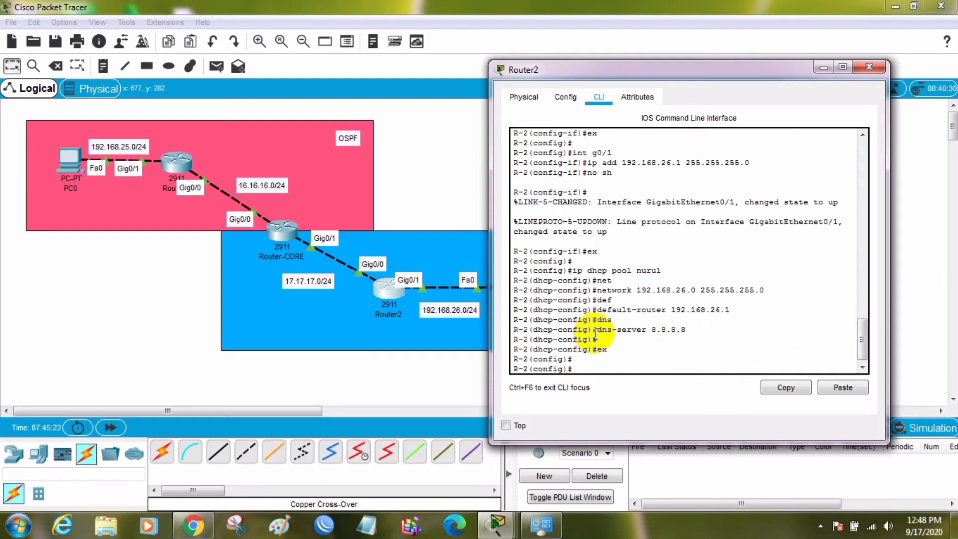
- Start EIGRP routing with AS number 1 on R-2 and add networks 17.0.0.0 and 192.168.26.0
{"action": "type", "text": "router eigrp 1"}
{"action": "key", "text": "Return"}
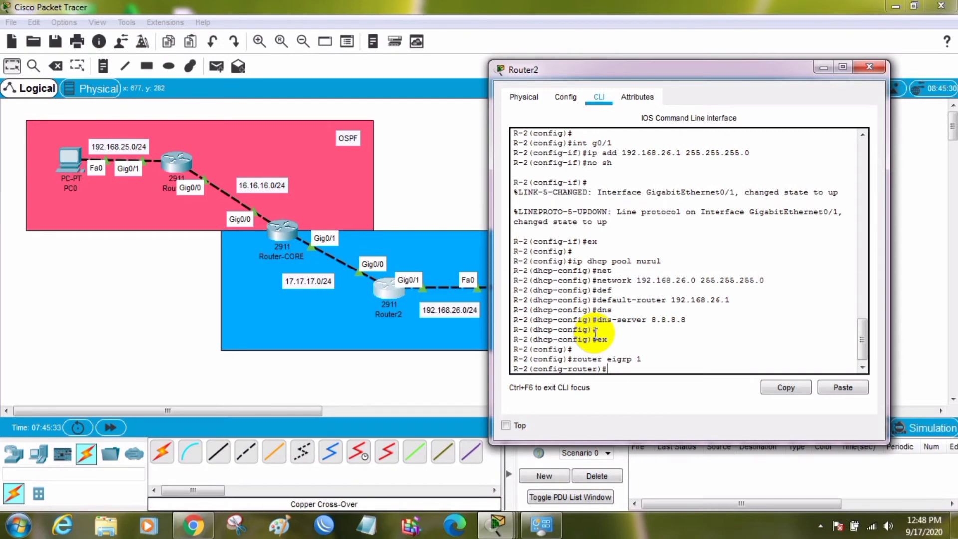
{"action": "type", "text": "net 1"}
{"action": "type", "text": "7.0."}
{"action": "type", "text": "0.0"}
{"action": "key", "text": "Return"}
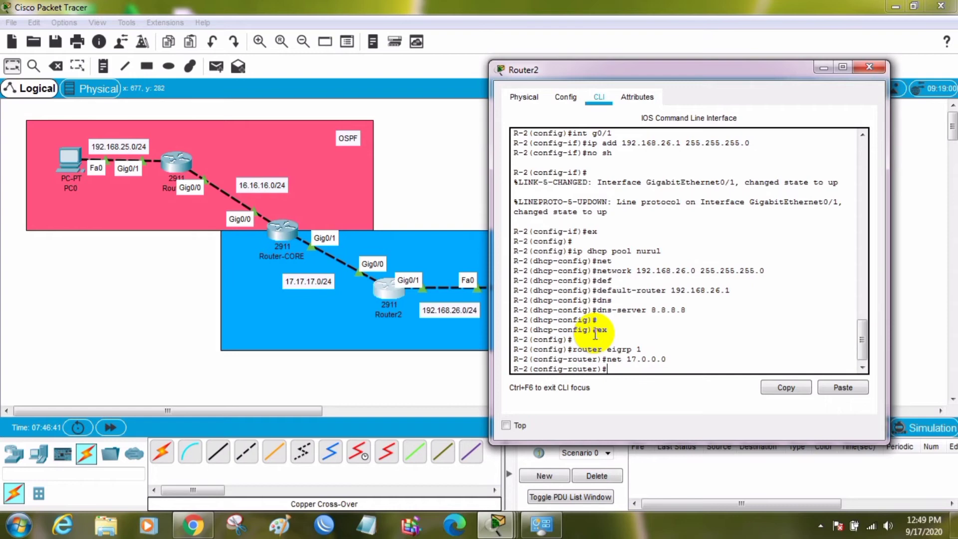
{"action": "type", "text": "net 192.168.26.0"}
{"action": "key", "text": "Return"}
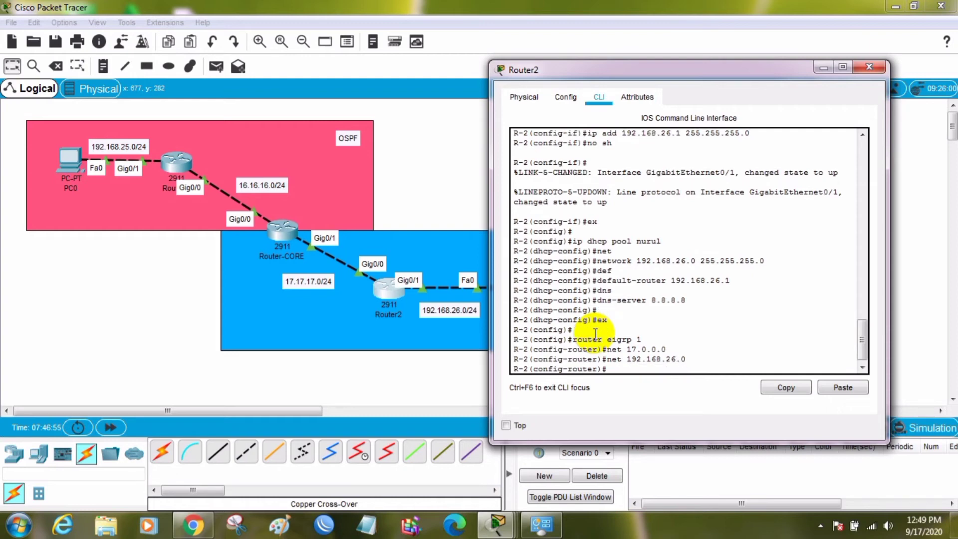
- Turn off EIGRP auto-summary on R-2, then exit router configuration and minimize the Router2 window
{"action": "type", "text": "no sut"}
{"action": "key", "text": "Tab"}
{"action": "key", "text": "BackSpace"}
{"action": "key", "text": "BackSpace"}
{"action": "key", "text": "BackSpace"}
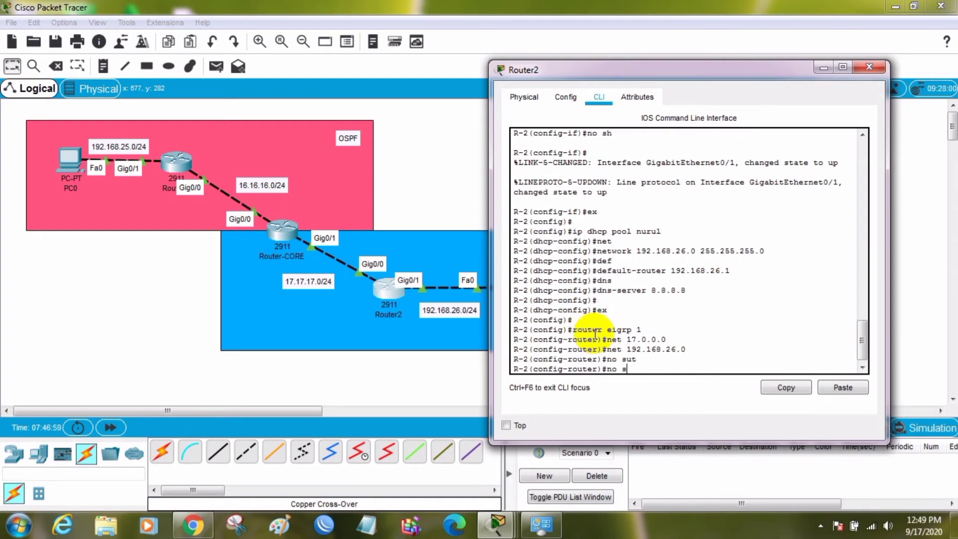
{"action": "type", "text": "aut"}
{"action": "key", "text": "Tab"}
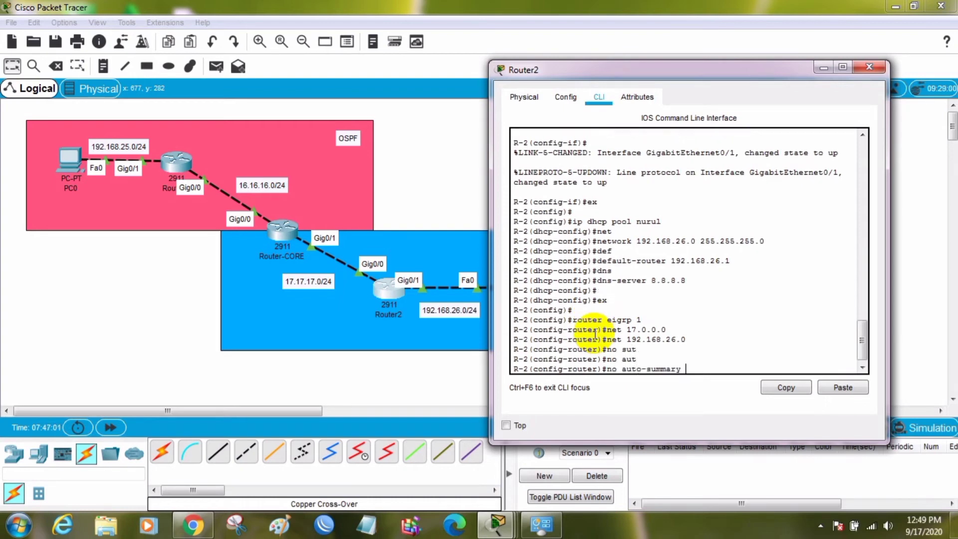
{"action": "key", "text": "Return"}
{"action": "key", "text": "Return"}
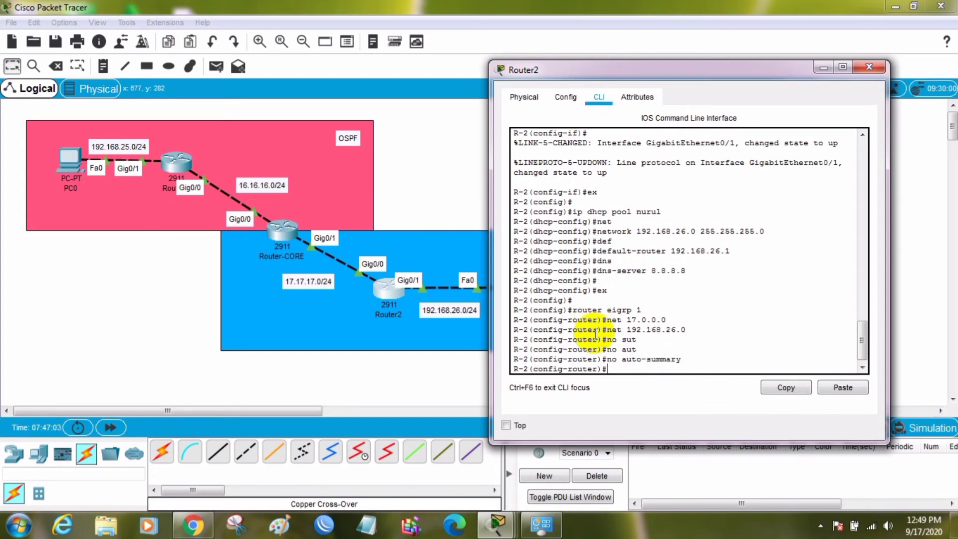
{"action": "type", "text": "ex"}
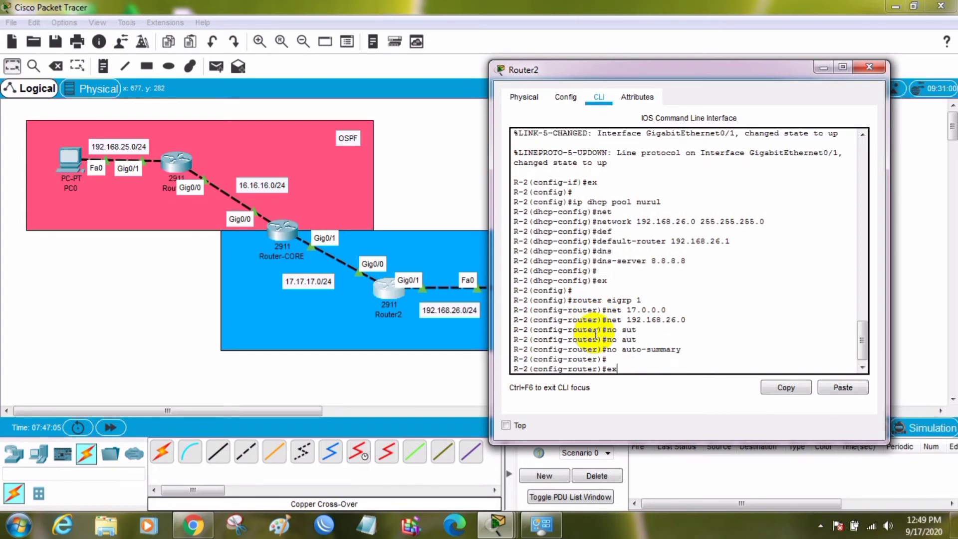
{"action": "key", "text": "Return"}
{"action": "key", "text": "Return"}
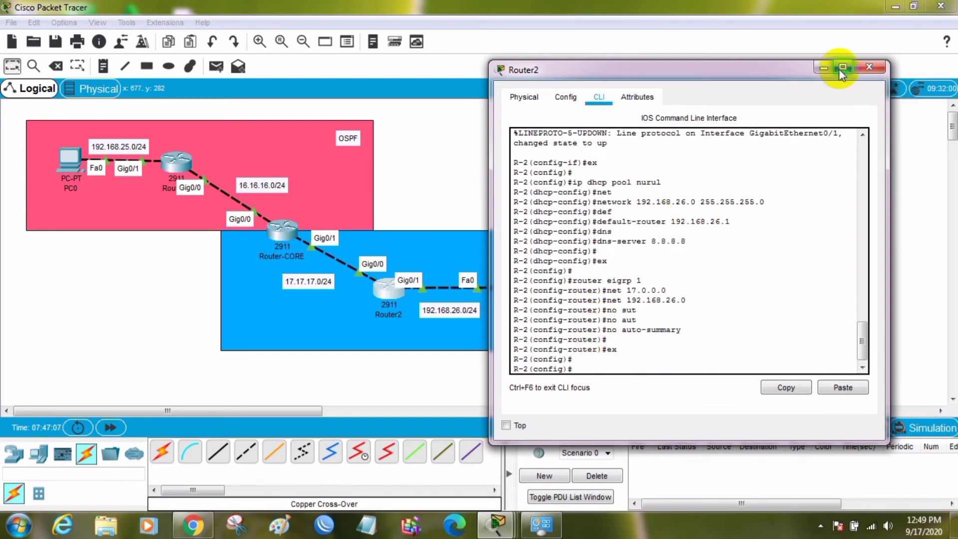
{"action": "left_click", "coordinate": [825, 68]}
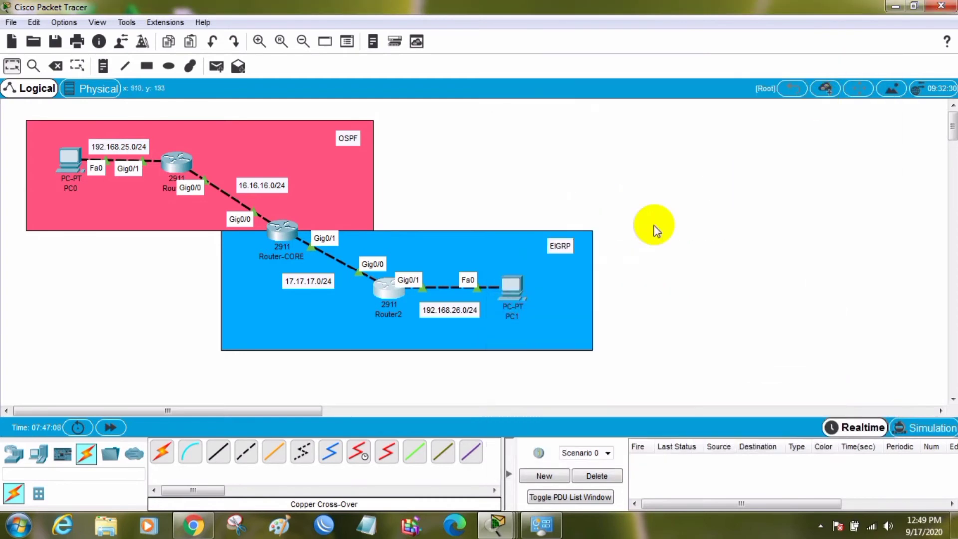
- Switch PC1's IPv4 configuration to DHCP and close the PC1 window
{"action": "left_click", "coordinate": [504, 285]}
{"action": "left_click", "coordinate": [397, 93]}
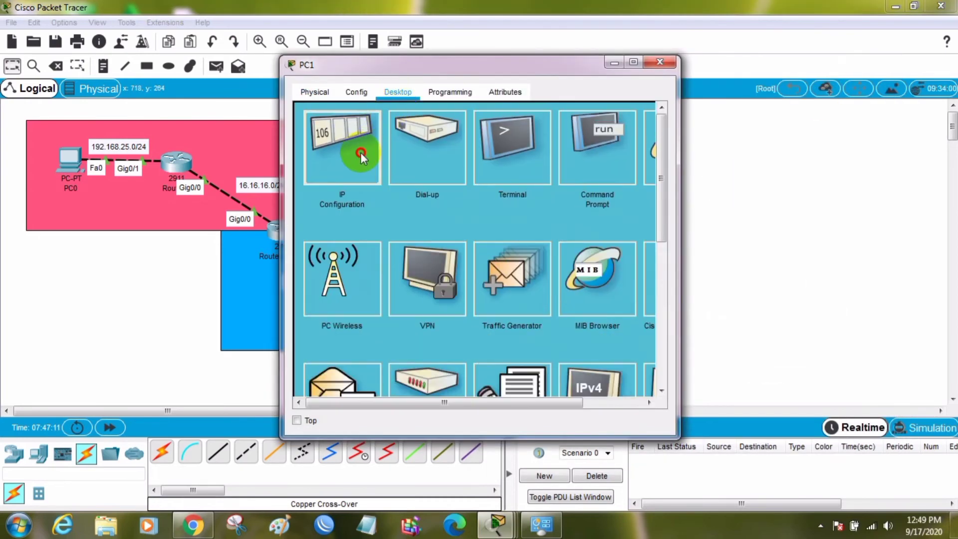
{"action": "left_click", "coordinate": [361, 159]}
{"action": "left_click", "coordinate": [344, 170]}
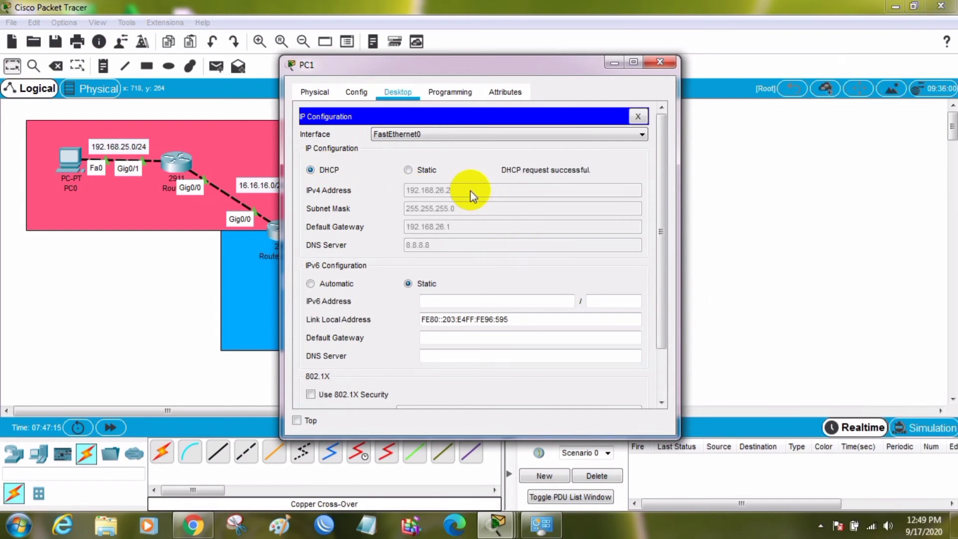
{"action": "left_click", "coordinate": [670, 67]}
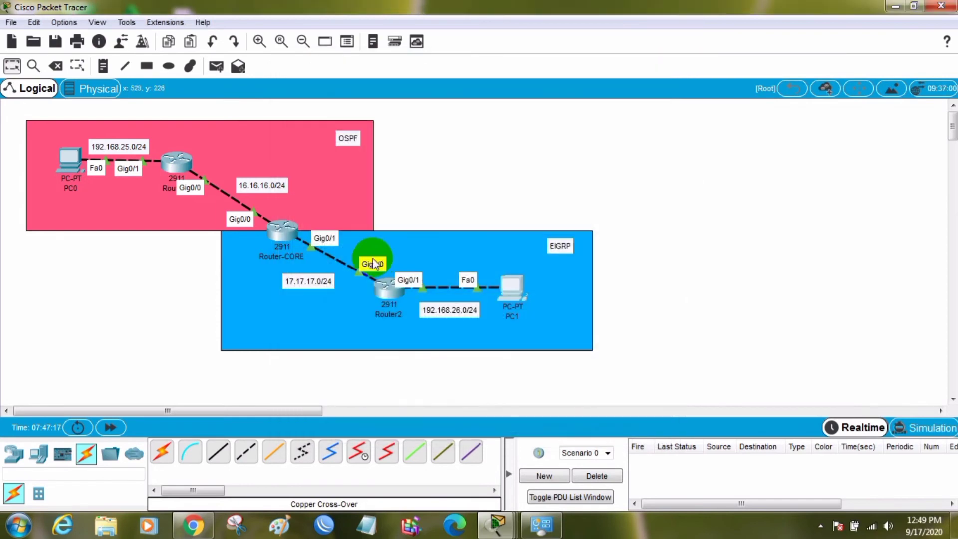
{"action": "left_click", "coordinate": [282, 231]}
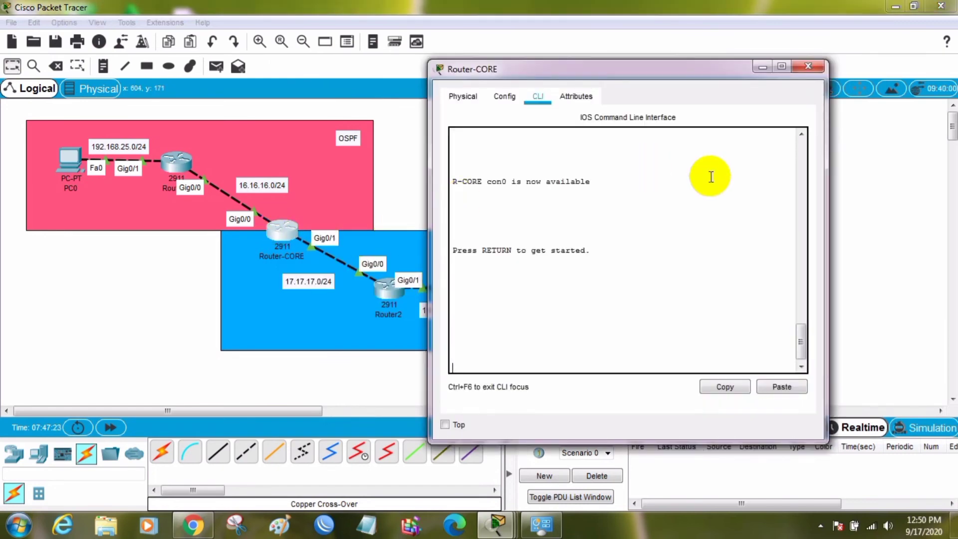
{"action": "left_click", "coordinate": [755, 63]}
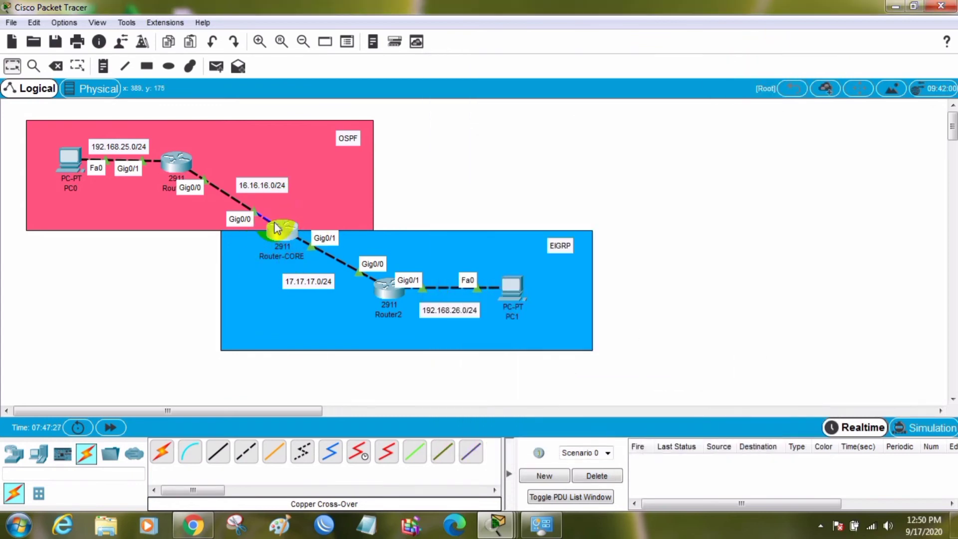
{"action": "left_click", "coordinate": [504, 284]}
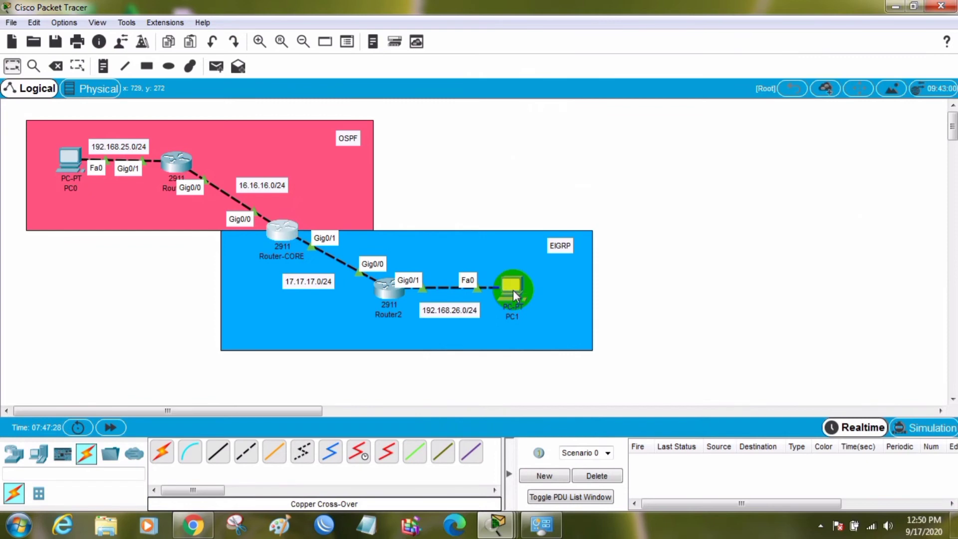
- Ping 192.168.26.2 from PC0's command prompt to test reachability of PC1, then minimize the PC0 window
{"action": "left_click", "coordinate": [73, 165]}
{"action": "left_click", "coordinate": [587, 151]}
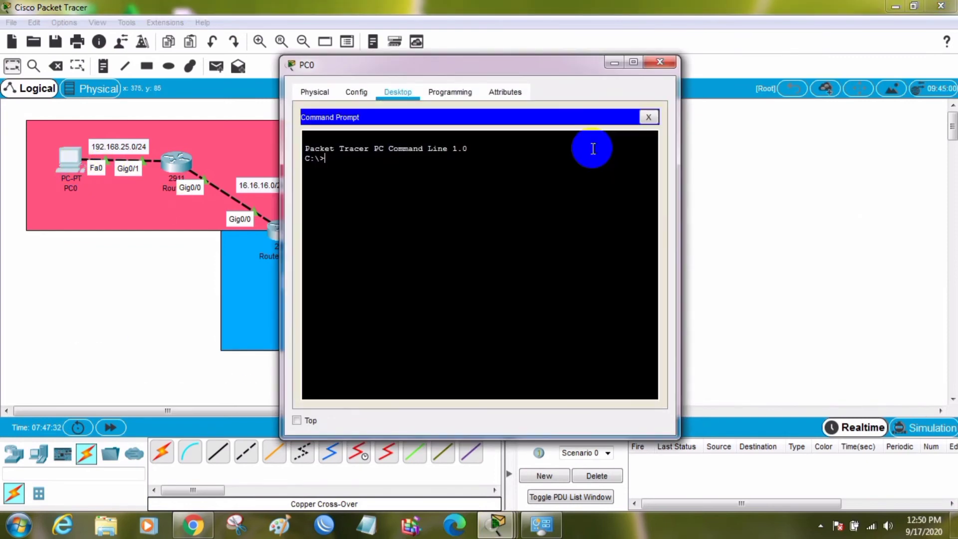
{"action": "type", "text": "ping"}
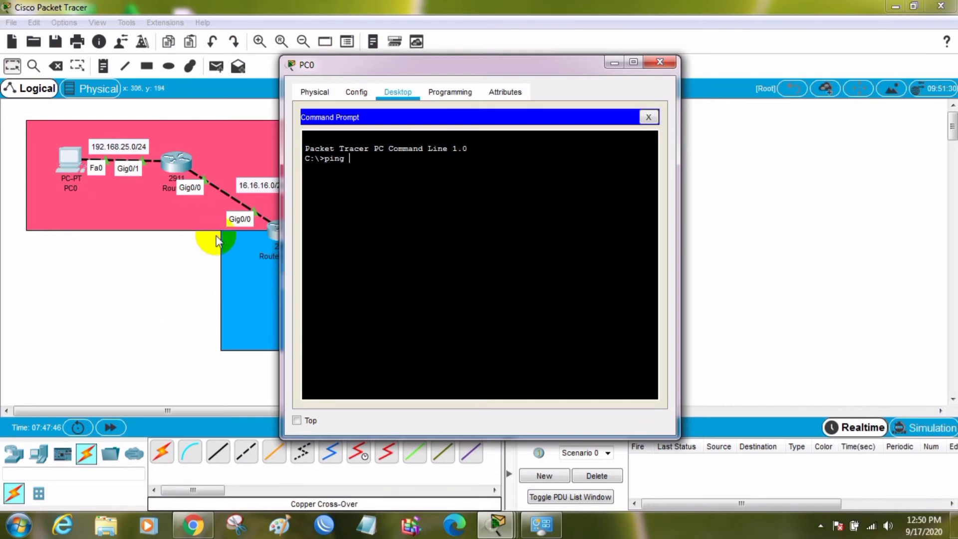
{"action": "type", "text": "92.168.26.2"}
{"action": "key", "text": "Return"}
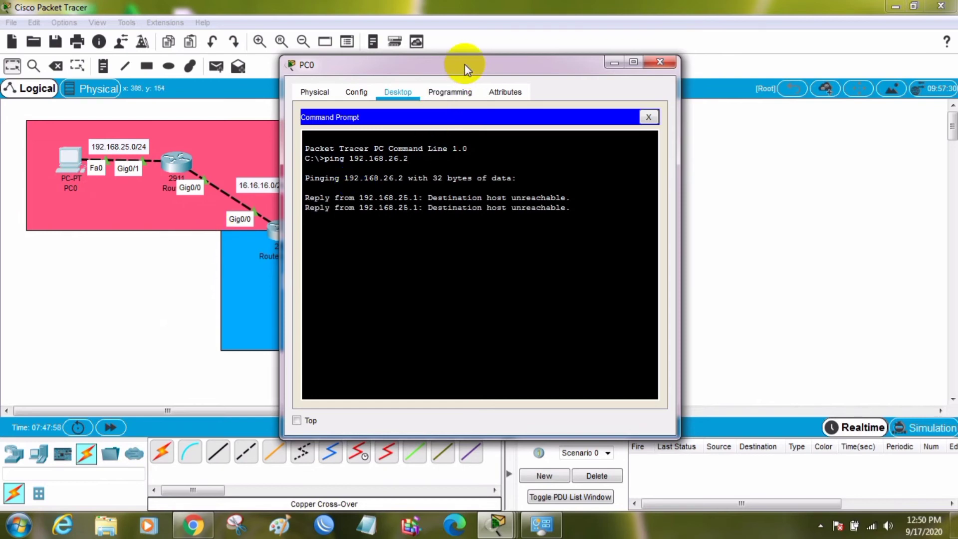
{"action": "left_click_drag", "start_coordinate": [465, 64], "coordinate": [752, 66]}
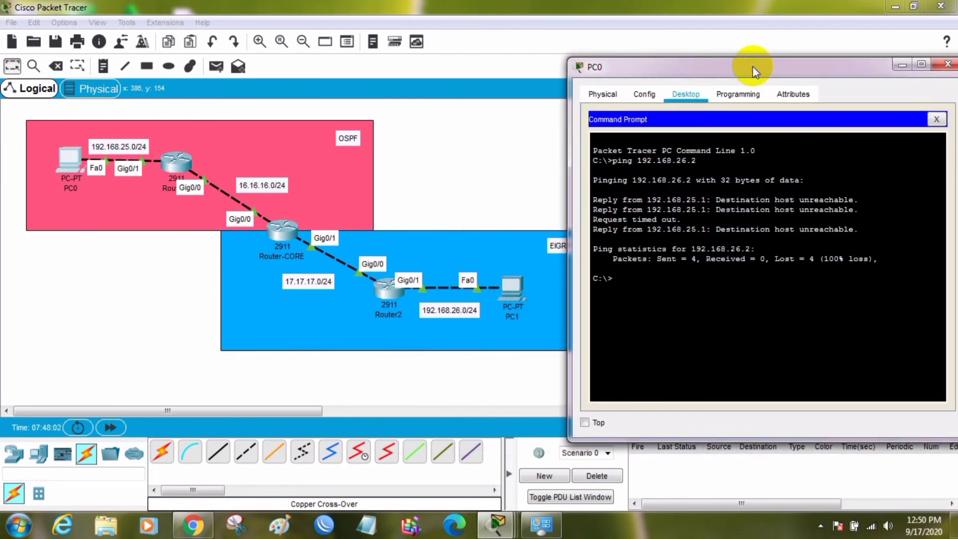
{"action": "left_click", "coordinate": [906, 65]}
- Ping 192.168.25.2 from PC1's command prompt to test reachability of PC0, then minimize the PC1 window
{"action": "left_click", "coordinate": [507, 290]}
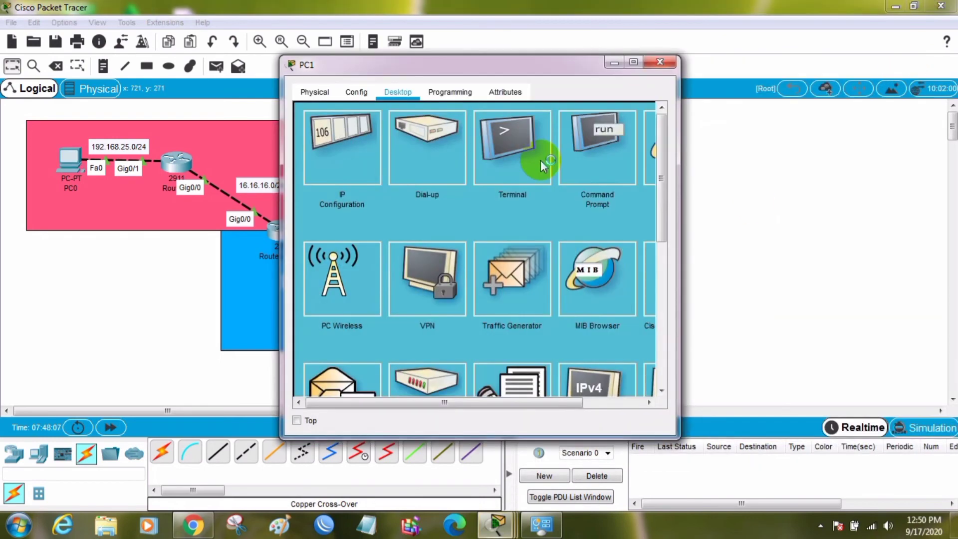
{"action": "left_click", "coordinate": [562, 142]}
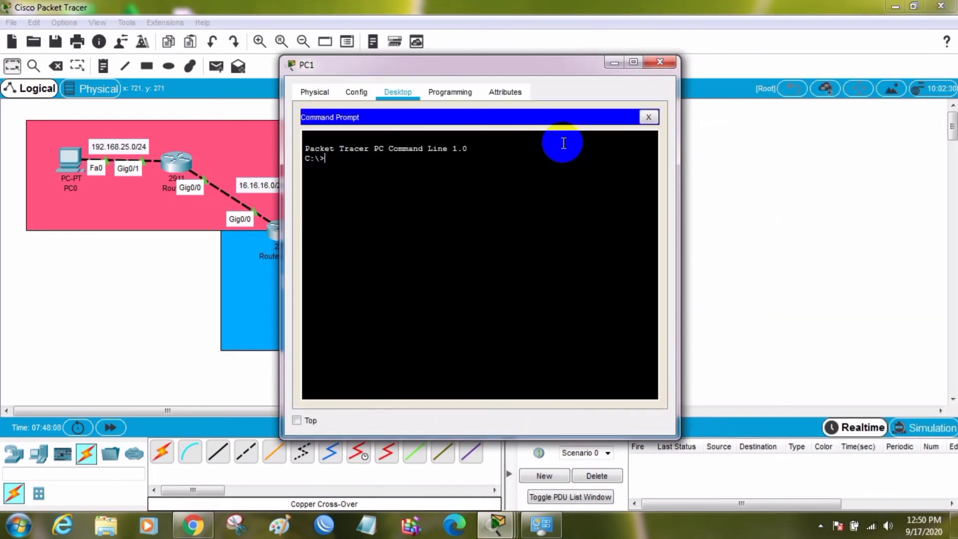
{"action": "type", "text": "ping "}
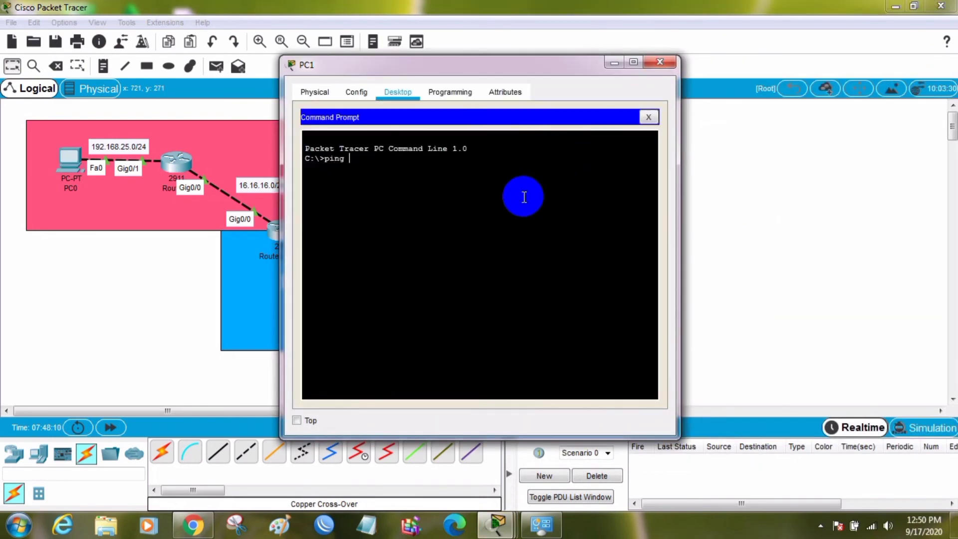
{"action": "type", "text": "192.168.25.2"}
{"action": "key", "text": "Return"}
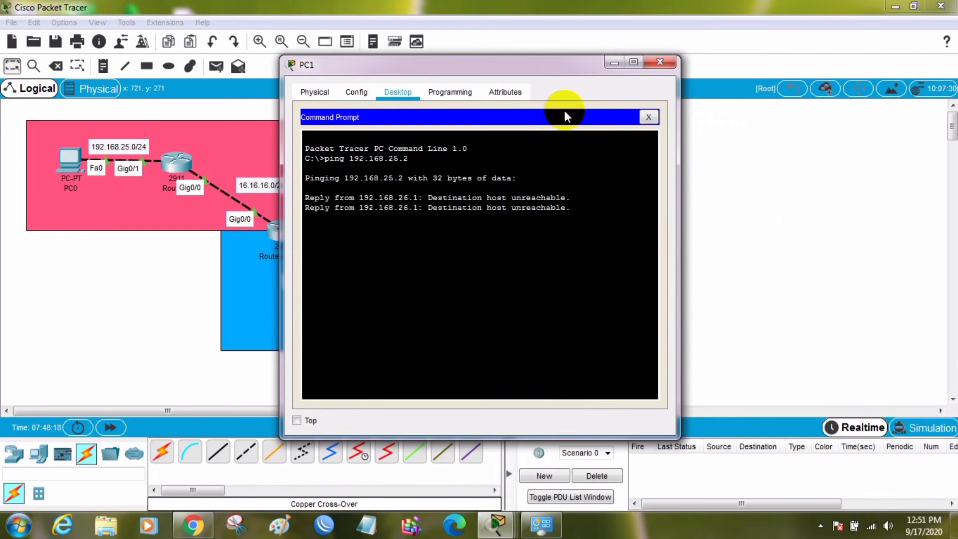
{"action": "left_click", "coordinate": [614, 62]}
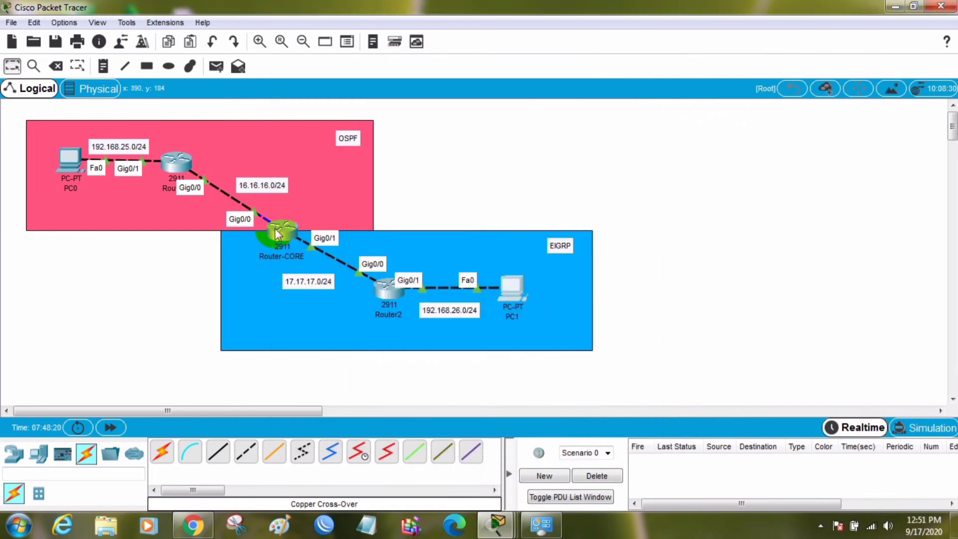
- Open Router-CORE's command line and enter global configuration mode
{"action": "left_click", "coordinate": [278, 235]}
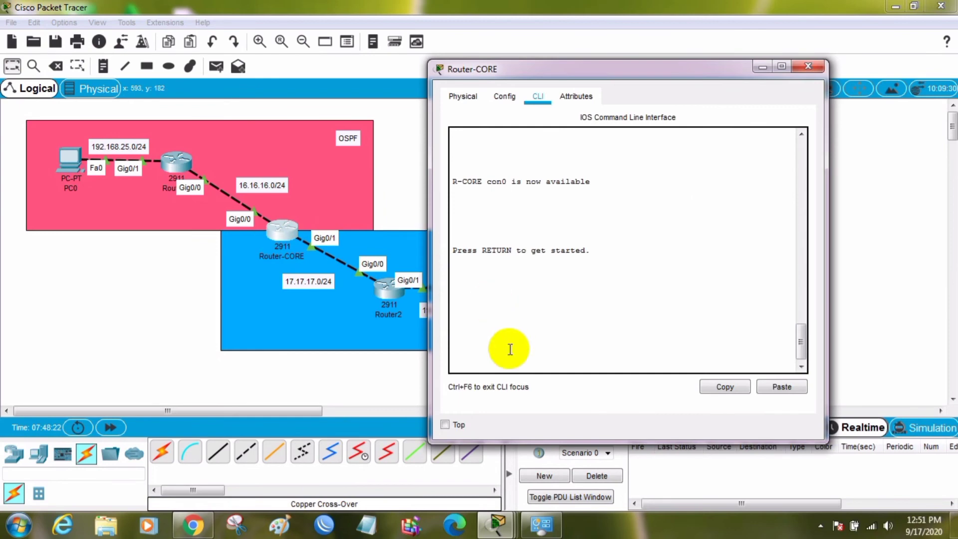
{"action": "key", "text": "Return"}
{"action": "key", "text": "Return"}
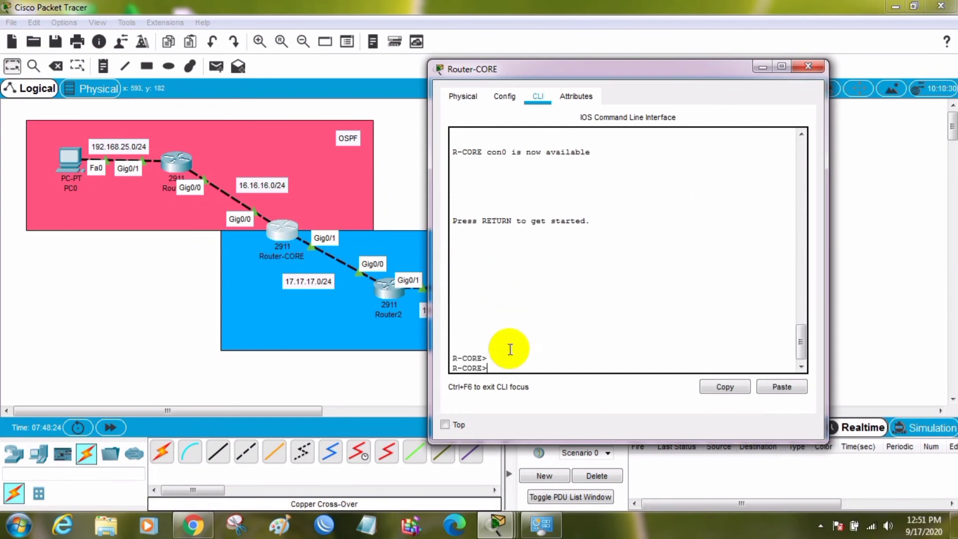
{"action": "type", "text": "en"}
{"action": "key", "text": "Return"}
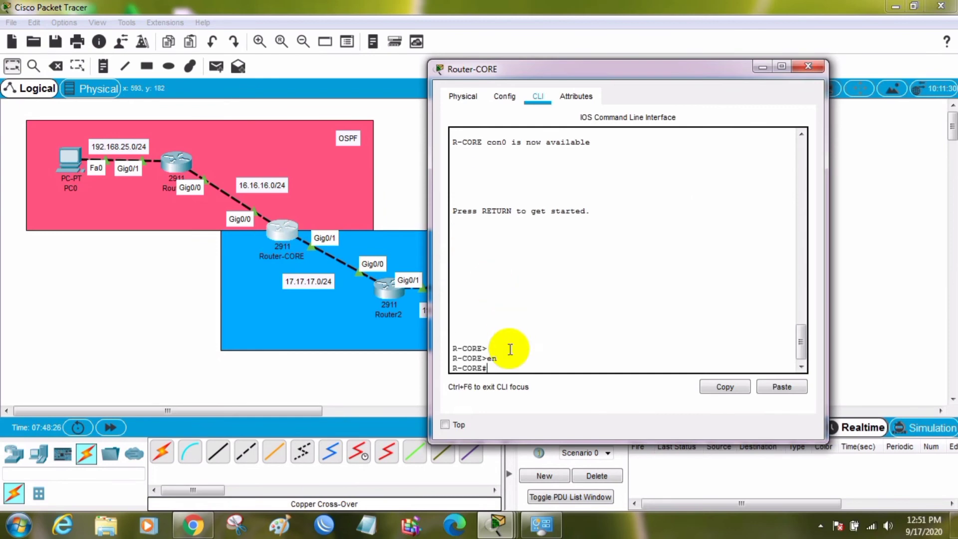
{"action": "type", "text": "conf t"}
{"action": "key", "text": "Return"}
{"action": "key", "text": "Return"}
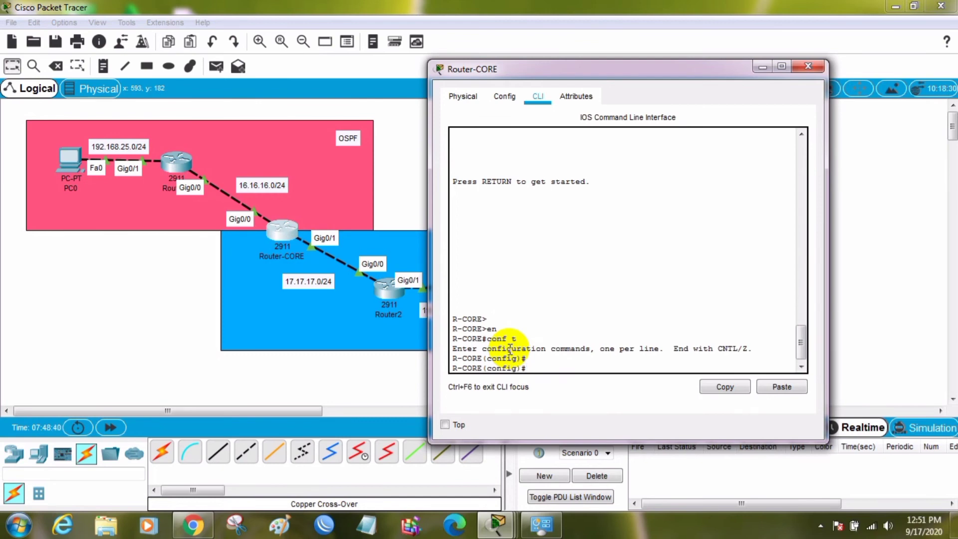
- Start OSPF process 1 on R-CORE and advertise network 16.16.16.0 with wildcard 0.0.0.255 in area 0
{"action": "type", "text": "router ospf 1"}
{"action": "key", "text": "Return"}
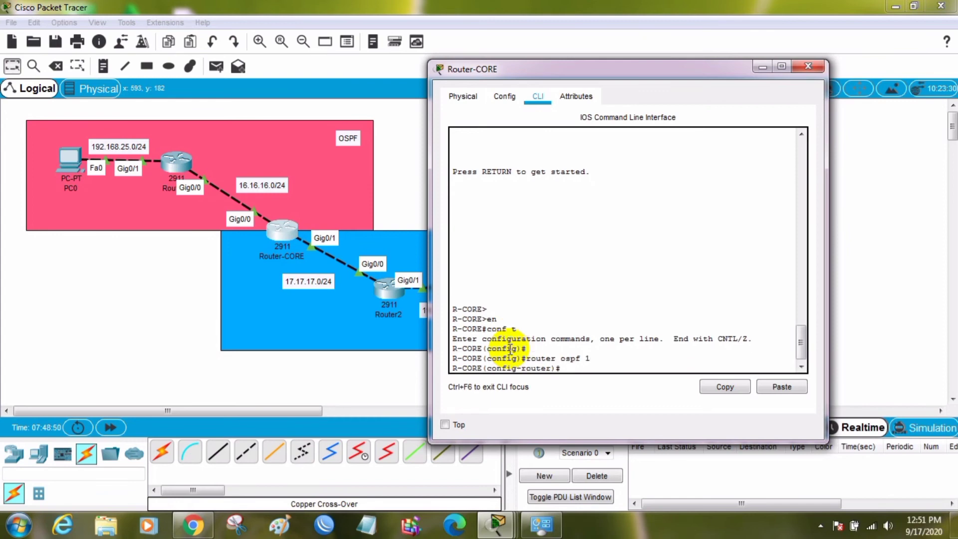
{"action": "type", "text": "net 16.16.16.0"}
{"action": "type", "text": "0.0.0.255 area 0"}
{"action": "key", "text": "Return"}
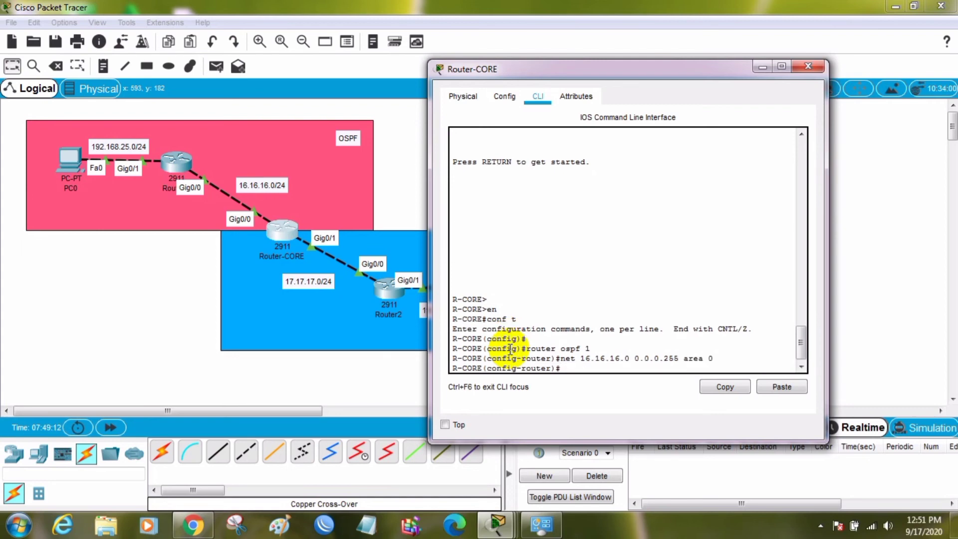
- Advertise network 17.17.17.0 with wildcard 0.0.0.255 in area 0 under R-CORE's OSPF process, then exit router configuration
{"action": "key", "text": "Up"}
{"action": "key", "text": "Left"}
{"action": "key", "text": "Left"}
{"action": "key", "text": "Left"}
{"action": "key", "text": "Left"}
{"action": "key", "text": "Left"}
{"action": "key", "text": "Left"}
{"action": "key", "text": "Left"}
{"action": "key", "text": "Left"}
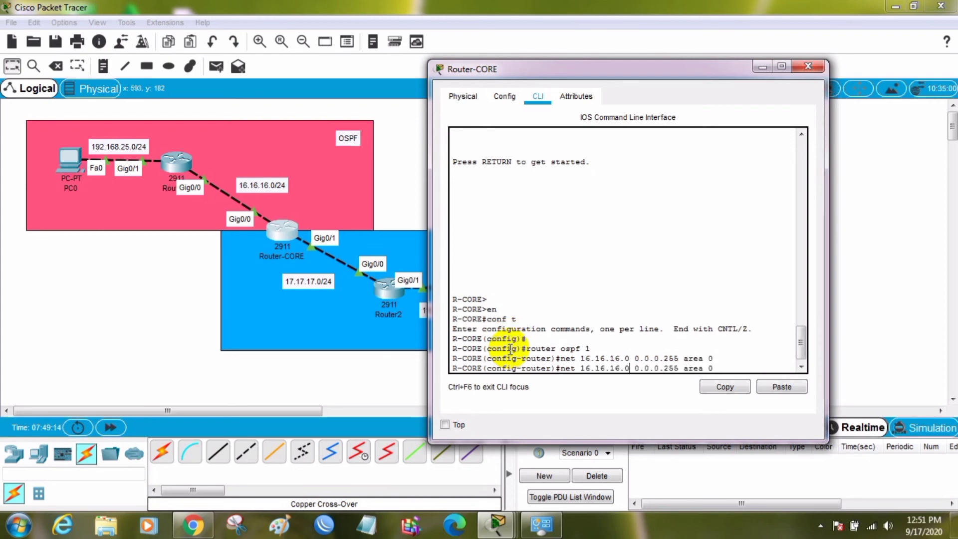
{"action": "key", "text": "BackSpace"}
{"action": "key", "text": "BackSpace"}
{"action": "key", "text": "BackSpace"}
{"action": "key", "text": "BackSpace"}
{"action": "key", "text": "BackSpace"}
{"action": "key", "text": "BackSpace"}
{"action": "key", "text": "BackSpace"}
{"action": "type", "text": "7.1"}
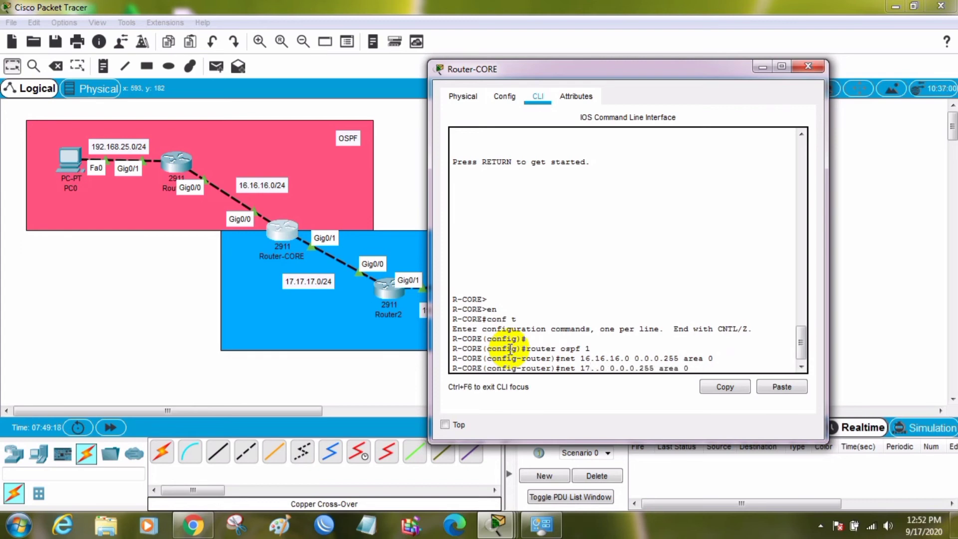
{"action": "type", "text": "7.17"}
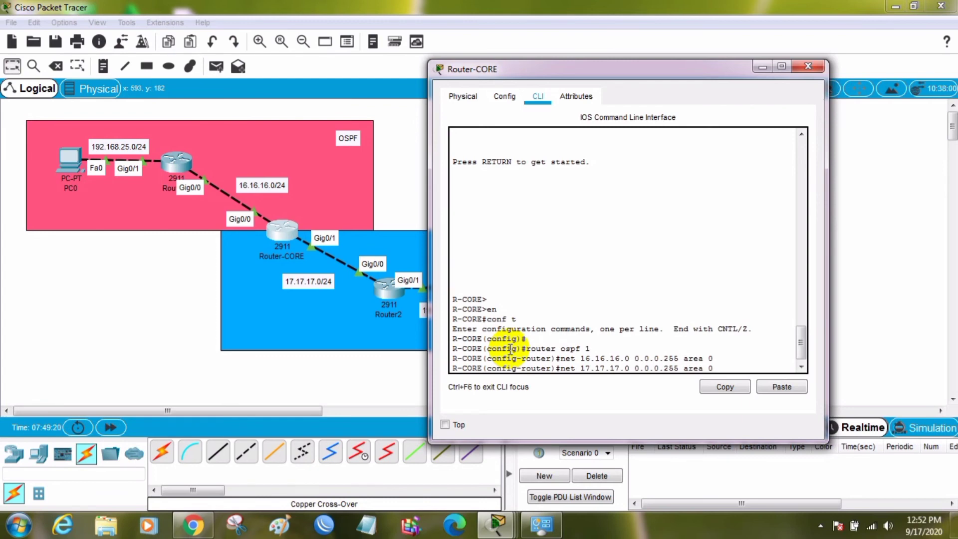
{"action": "key", "text": "Return"}
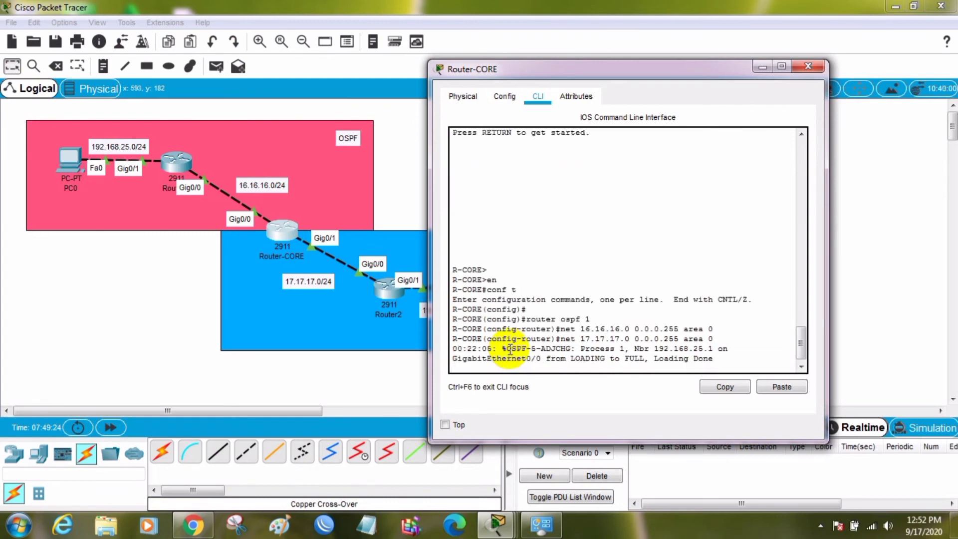
{"action": "key", "text": "Return"}
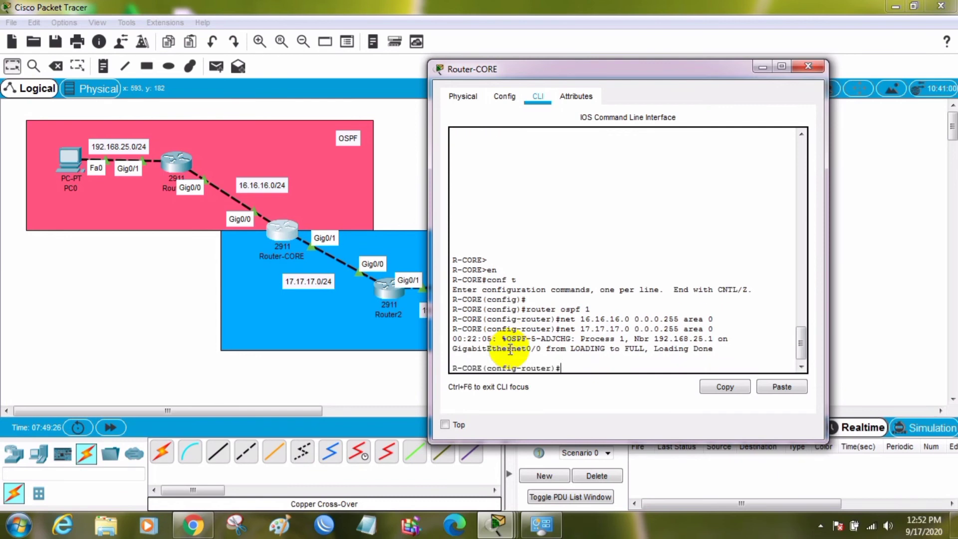
{"action": "key", "text": "Up"}
{"action": "key", "text": "Return"}
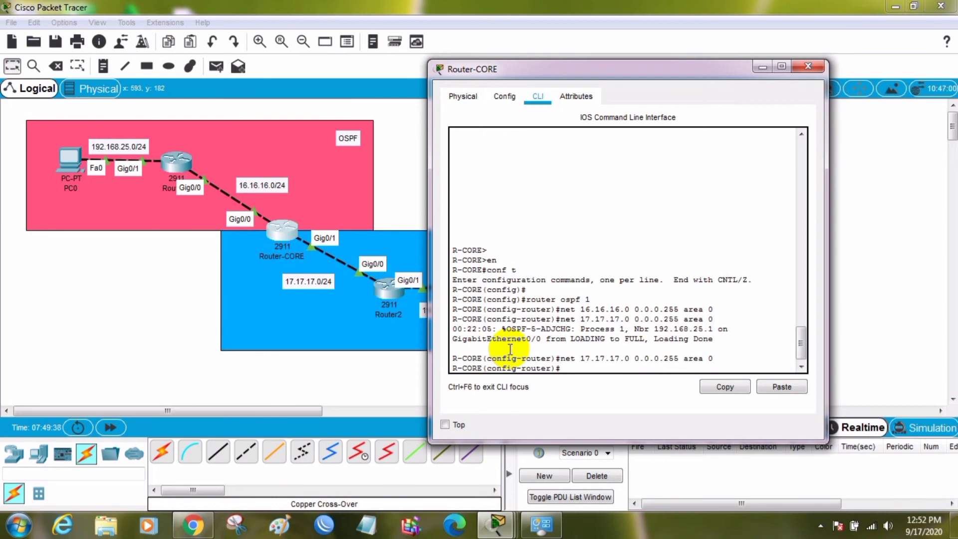
{"action": "type", "text": "ex"}
{"action": "key", "text": "Return"}
{"action": "key", "text": "Return"}
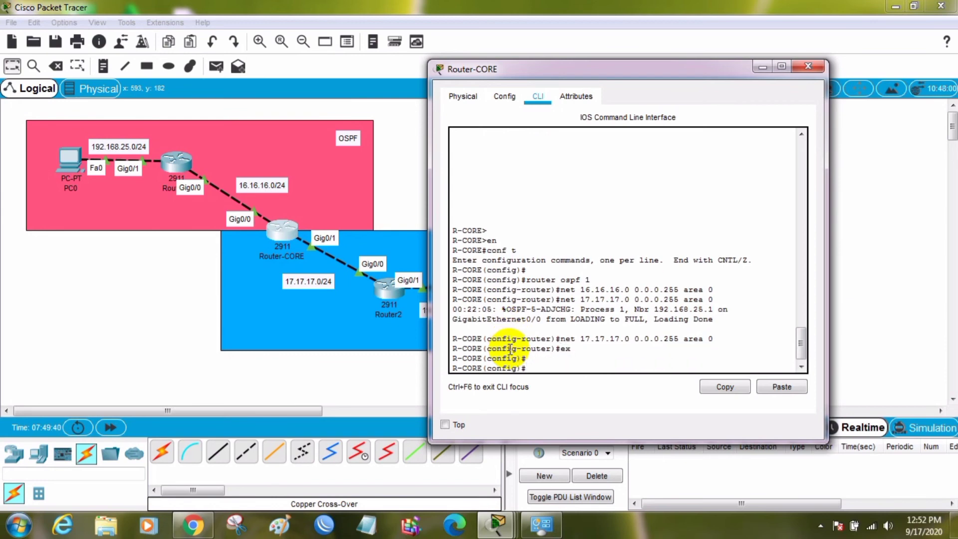
- Start EIGRP 1 on R-CORE and advertise network 16.0.0.0
{"action": "type", "text": "router eigrp 1"}
{"action": "key", "text": "Return"}
{"action": "key", "text": "Return"}
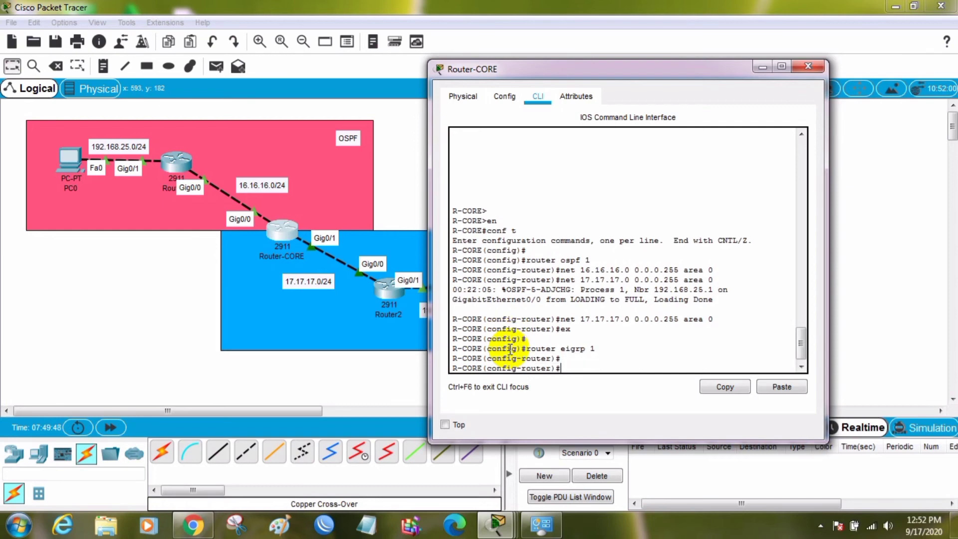
{"action": "type", "text": "net 16.0.0.0"}
{"action": "key", "text": "Return"}
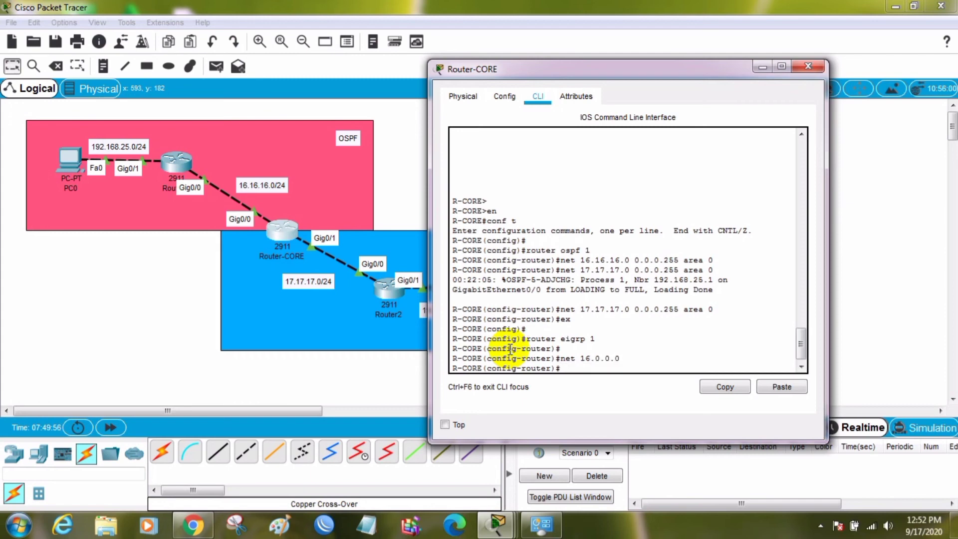
- Advertise network 17.0.0.0 under EIGRP 1 on R-CORE
{"action": "key", "text": "Up"}
{"action": "key", "text": "Left"}
{"action": "key", "text": "Left"}
{"action": "key", "text": "Left"}
{"action": "key", "text": "Left"}
{"action": "key", "text": "Left"}
{"action": "key", "text": "Left"}
{"action": "key", "text": "BackSpace"}
{"action": "type", "text": "7"}
{"action": "key", "text": "Return"}
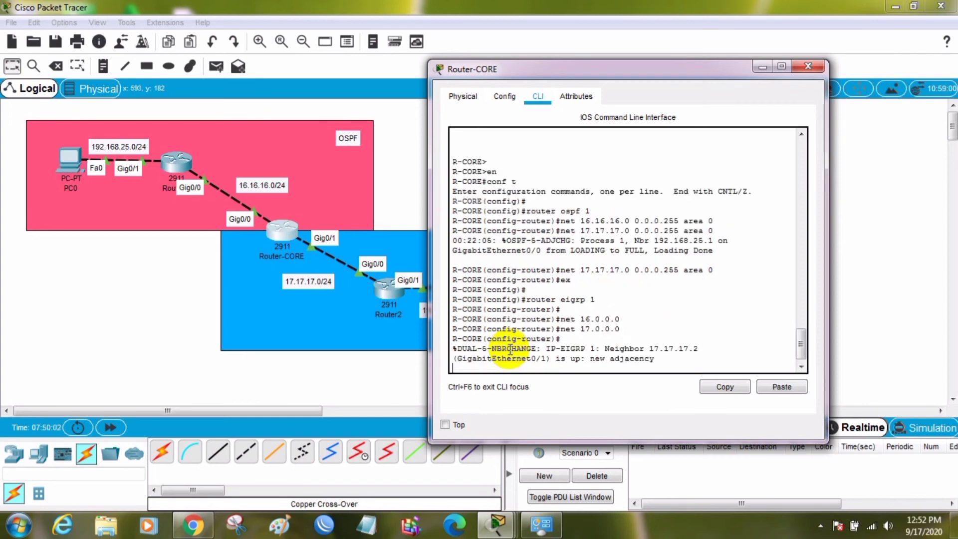
{"action": "key", "text": "Return"}
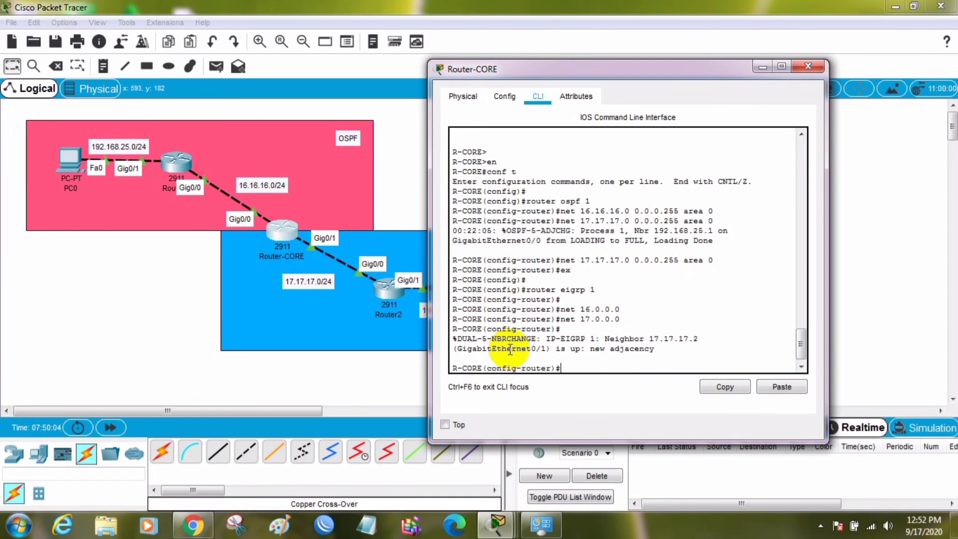
{"action": "key", "text": "Up"}
{"action": "key", "text": "Return"}
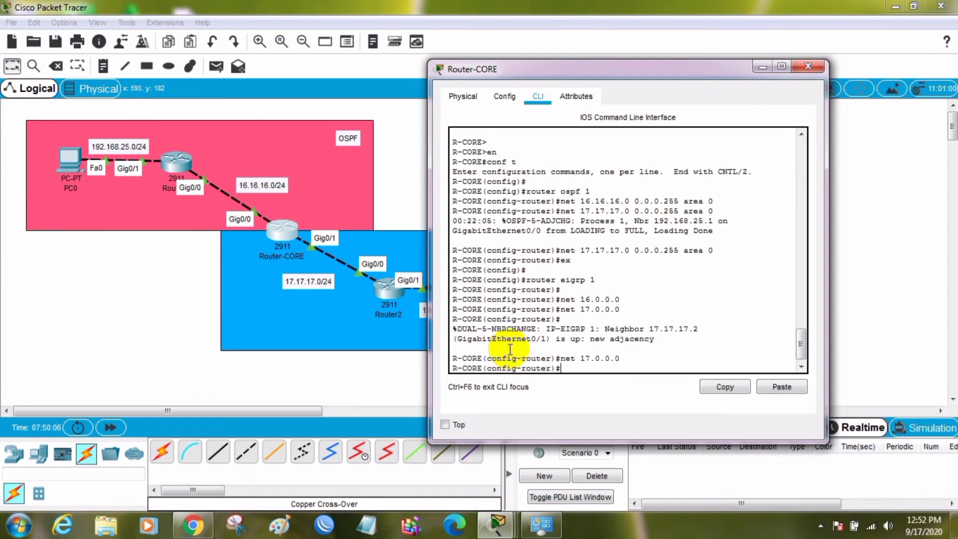
- Turn off EIGRP auto-summary on R-CORE and exit router configuration
{"action": "type", "text": "no aut"}
{"action": "key", "text": "Tab"}
{"action": "key", "text": "Return"}
{"action": "key", "text": "Return"}
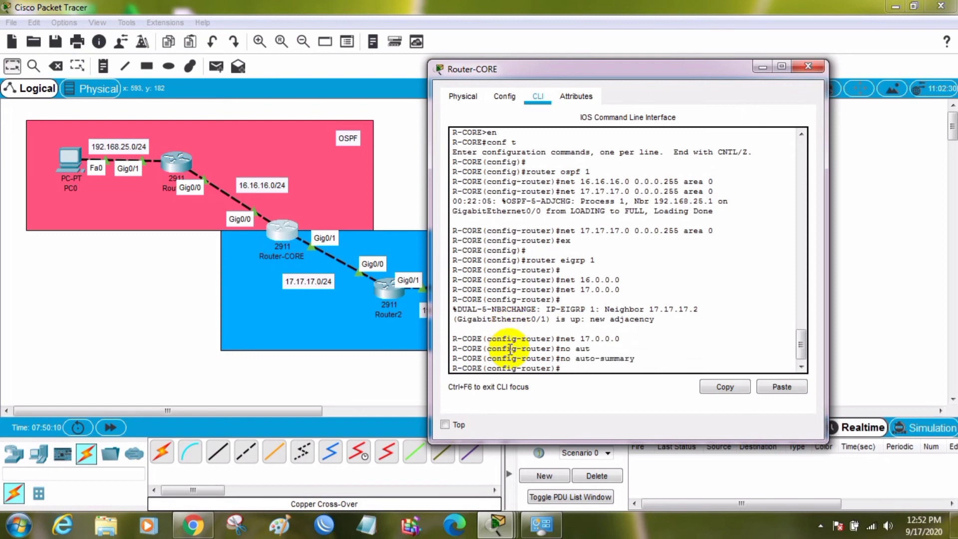
{"action": "type", "text": "ex"}
{"action": "key", "text": "Return"}
{"action": "key", "text": "Return"}
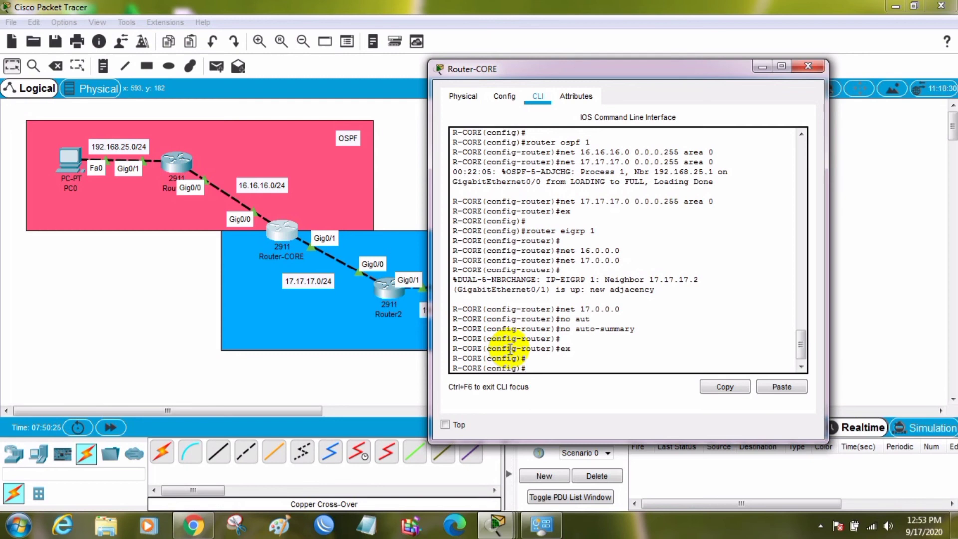
{"action": "type", "text": "router"}
{"action": "type", "text": "eif"}
{"action": "key", "text": "BackSpace"}
{"action": "type", "text": "grp 1"}
{"action": "key", "text": "Return"}
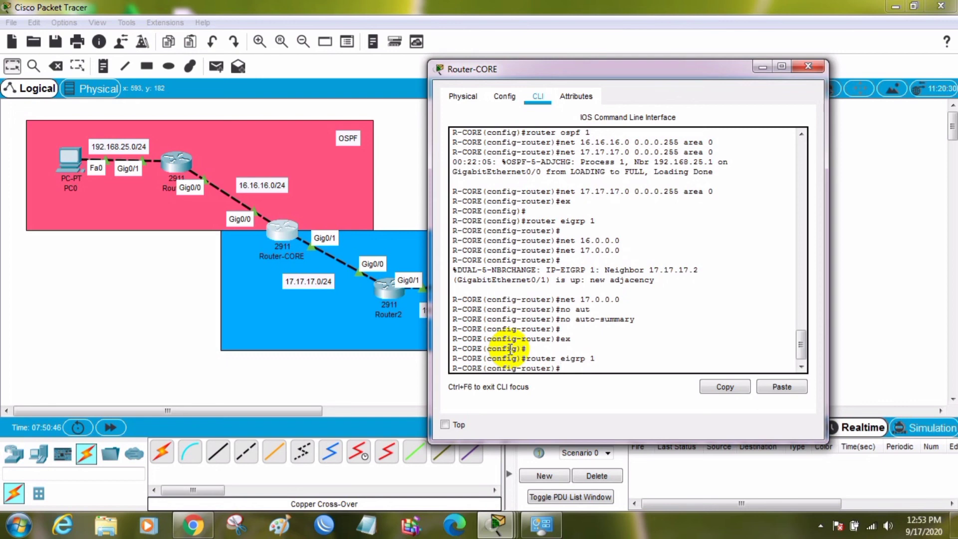
{"action": "type", "text": "res"}
{"action": "type", "text": "d"}
{"action": "type", "text": "is"}
{"action": "key", "text": "Tab"}
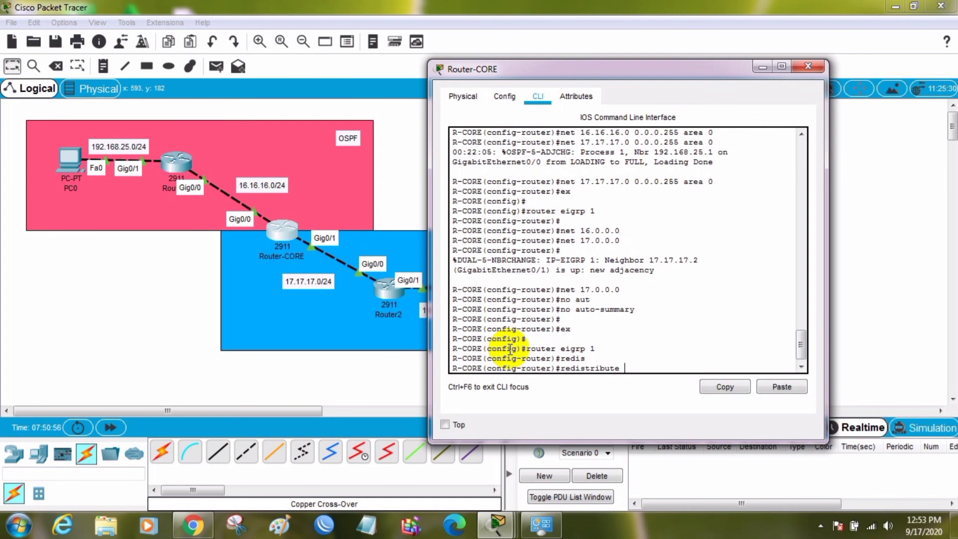
{"action": "type", "text": "ospf 1 met"}
{"action": "key", "text": "Tab"}
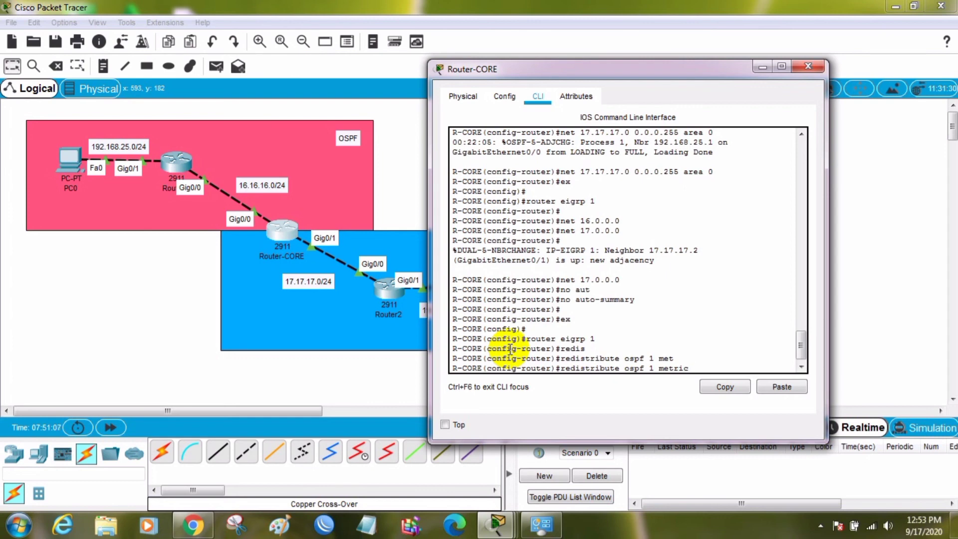
{"action": "type", "text": "10000 1000 0 255 1000"}
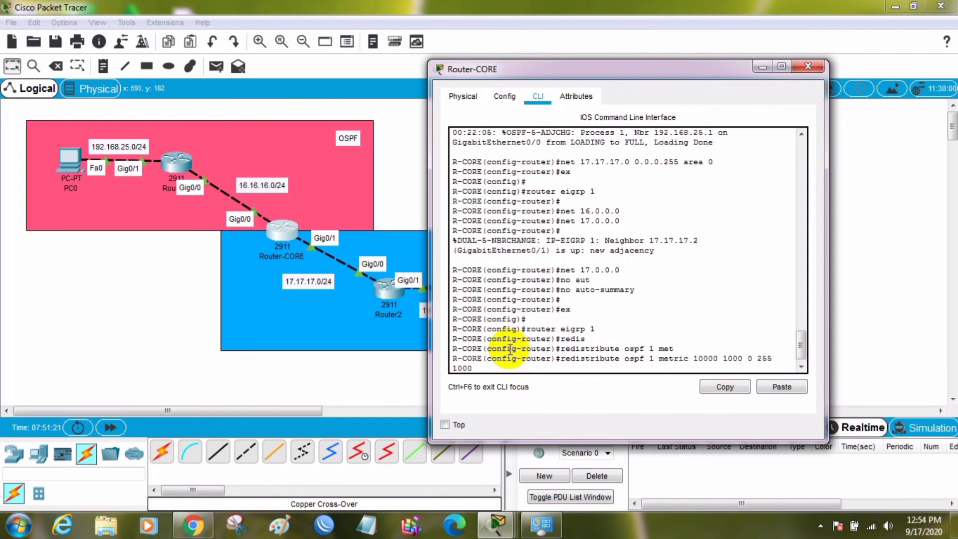
{"action": "key", "text": "Return"}
{"action": "key", "text": "Return"}
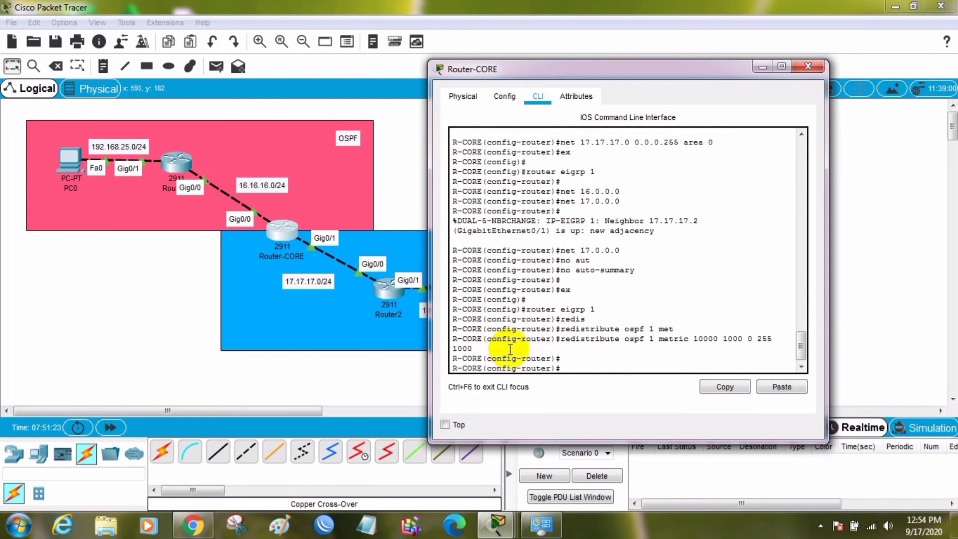
{"action": "type", "text": "ex"}
{"action": "key", "text": "Return"}
{"action": "key", "text": "Return"}
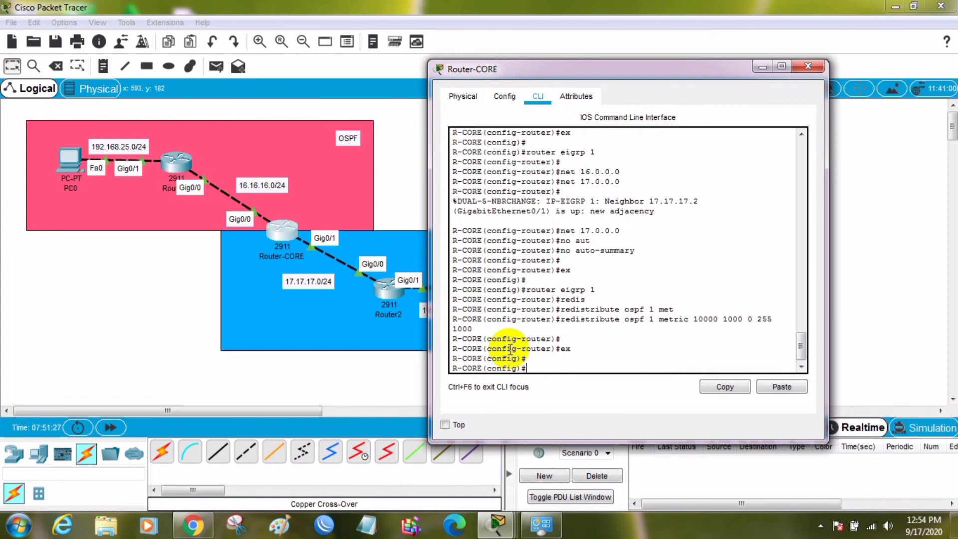
- Redistribute EIGRP 1 with subnets into OSPF 1 on R-CORE, then exit router configuration and minimize the Router-CORE window
{"action": "type", "text": "router ospf 1"}
{"action": "key", "text": "Return"}
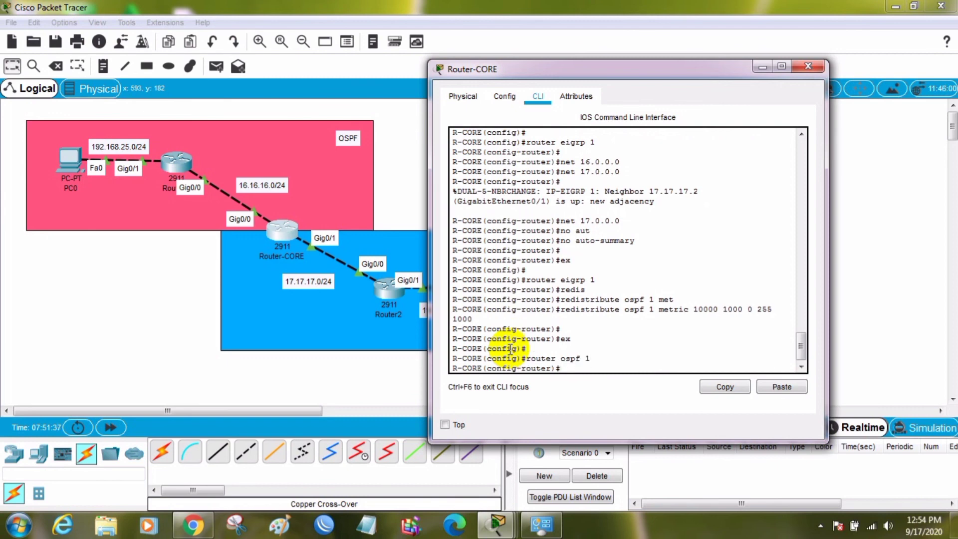
{"action": "type", "text": "red"}
{"action": "key", "text": "Tab"}
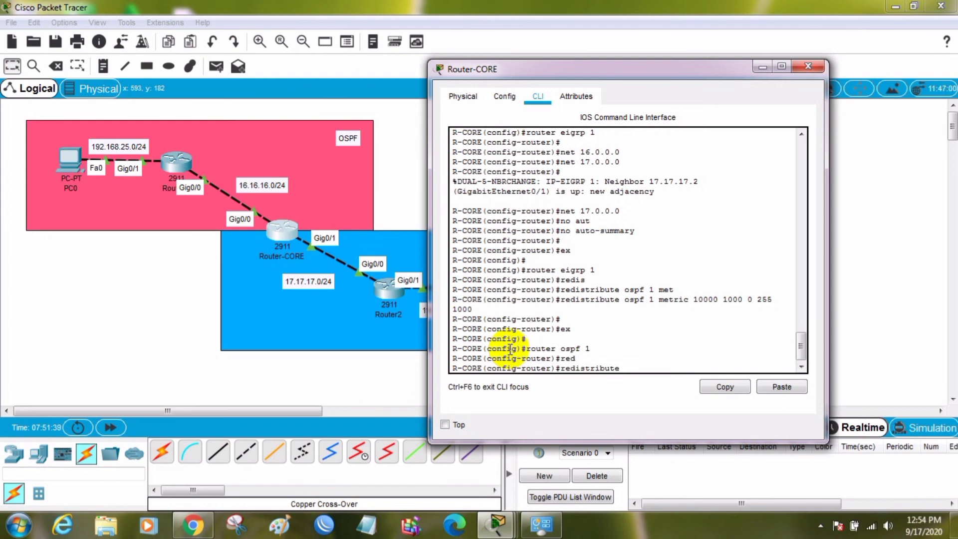
{"action": "type", "text": "eigrp 1 subne"}
{"action": "key", "text": "Tab"}
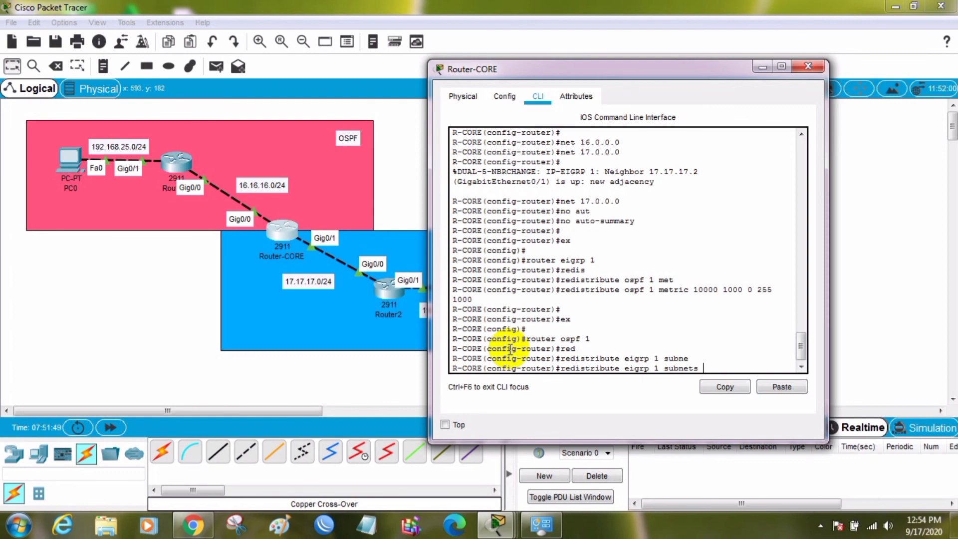
{"action": "key", "text": "Return"}
{"action": "type", "text": "ex"}
{"action": "key", "text": "Return"}
{"action": "key", "text": "Return"}
{"action": "key", "text": "Return"}
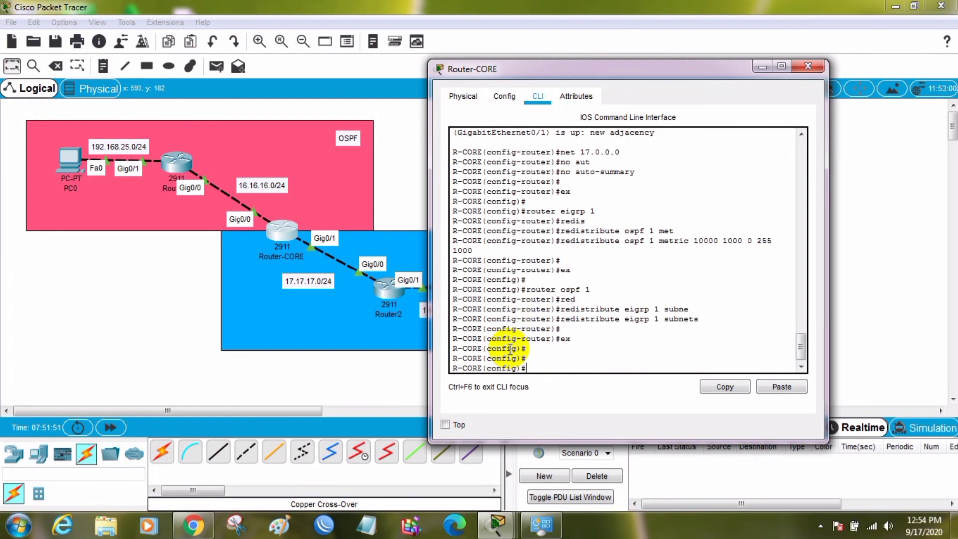
{"action": "left_click", "coordinate": [763, 67]}
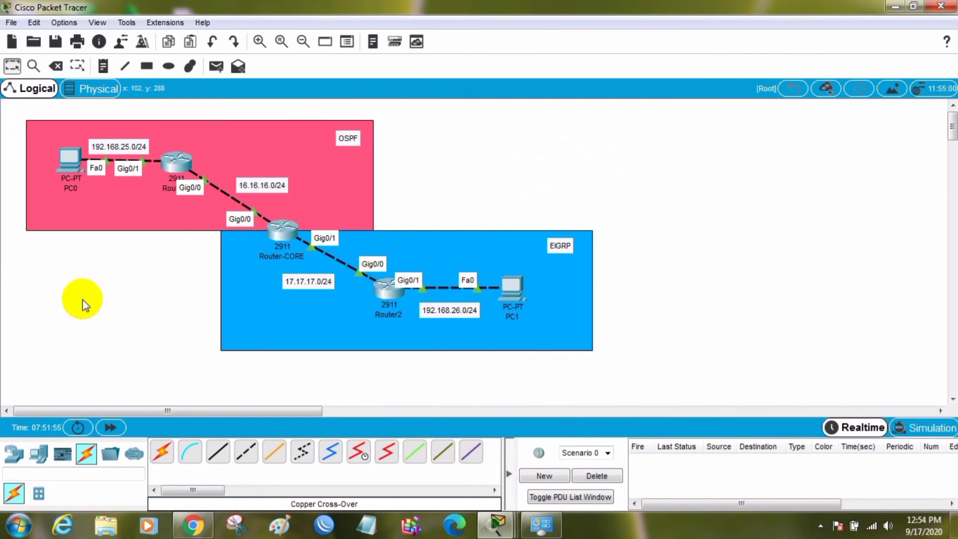
- Ping PC0's own address 192.168.25.2 from PC0's command prompt
{"action": "left_click", "coordinate": [69, 164]}
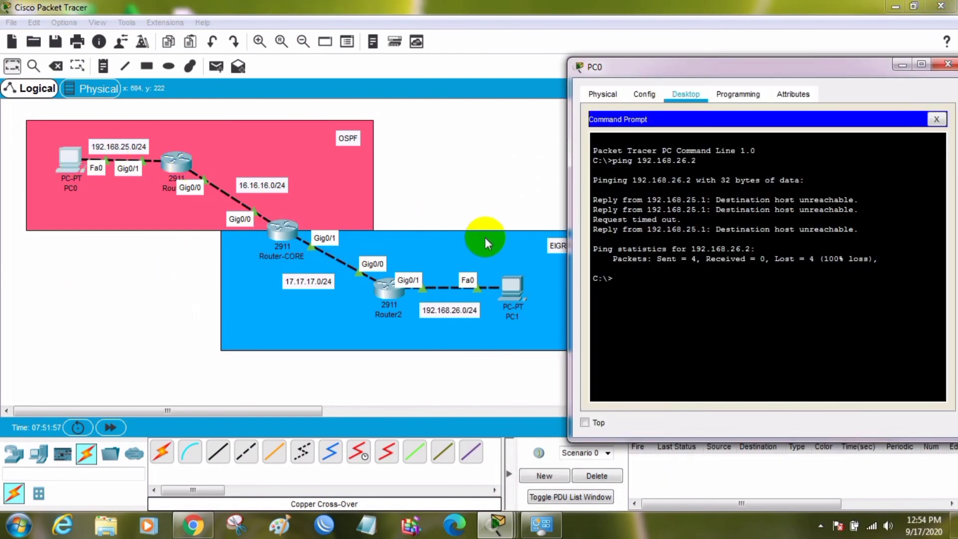
{"action": "left_click", "coordinate": [658, 283]}
{"action": "key", "text": "Up"}
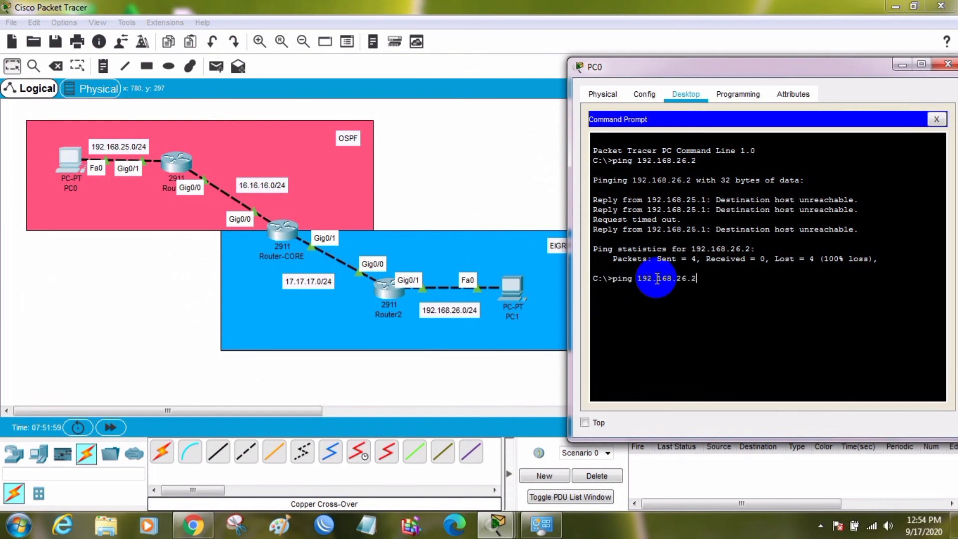
{"action": "key", "text": "BackSpace"}
{"action": "key", "text": "BackSpace"}
{"action": "key", "text": "BackSpace"}
{"action": "type", "text": "5.2"}
{"action": "key", "text": "Return"}
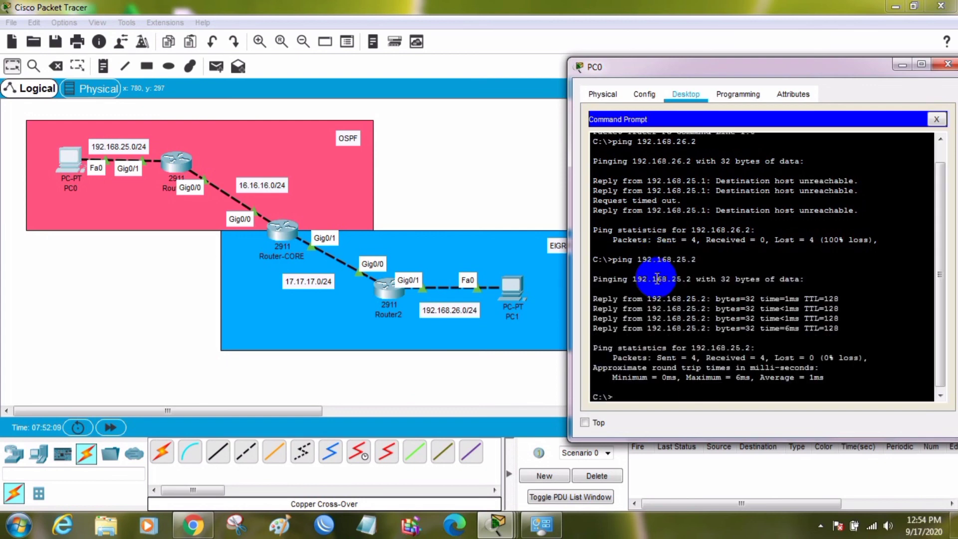
- Ping PC1 at 192.168.26.2 from PC0's command prompt to test reachability across the redistributed routes
{"action": "key", "text": "Up"}
{"action": "key", "text": "BackSpace"}
{"action": "type", "text": "68.26.2"}
{"action": "key", "text": "Right"}
{"action": "key", "text": "Return"}
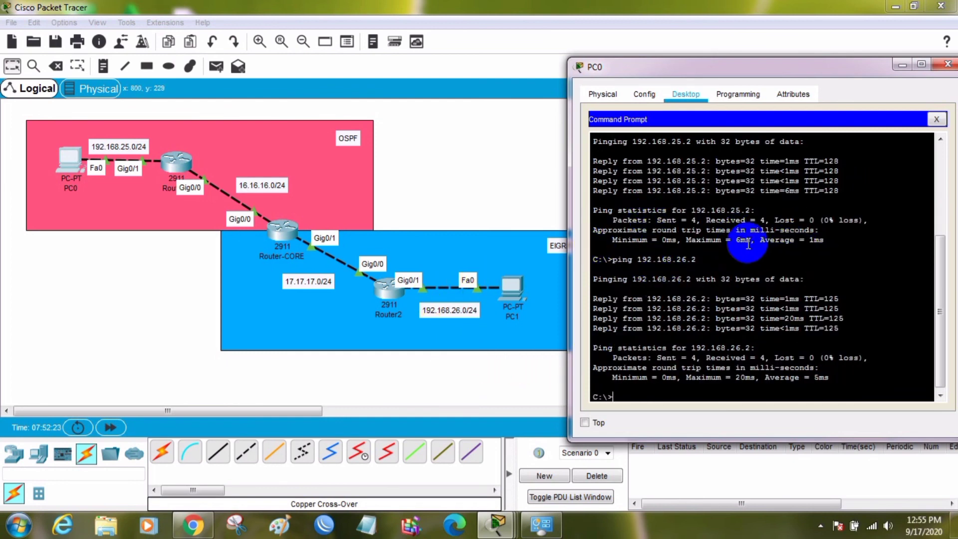
- Switch to PC1's command prompt and ping PC1's own address 192.168.26.2
{"action": "left_click", "coordinate": [474, 380]}
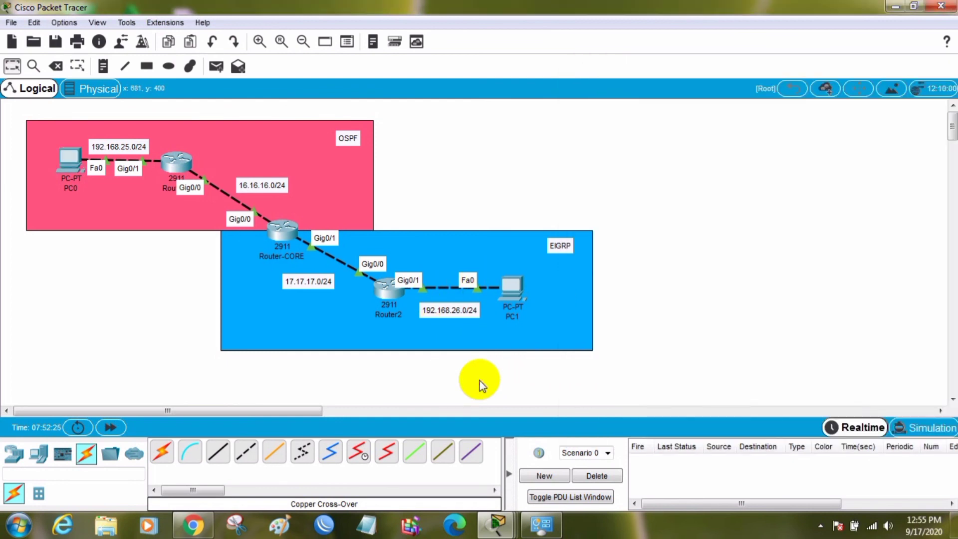
{"action": "left_click", "coordinate": [507, 317]}
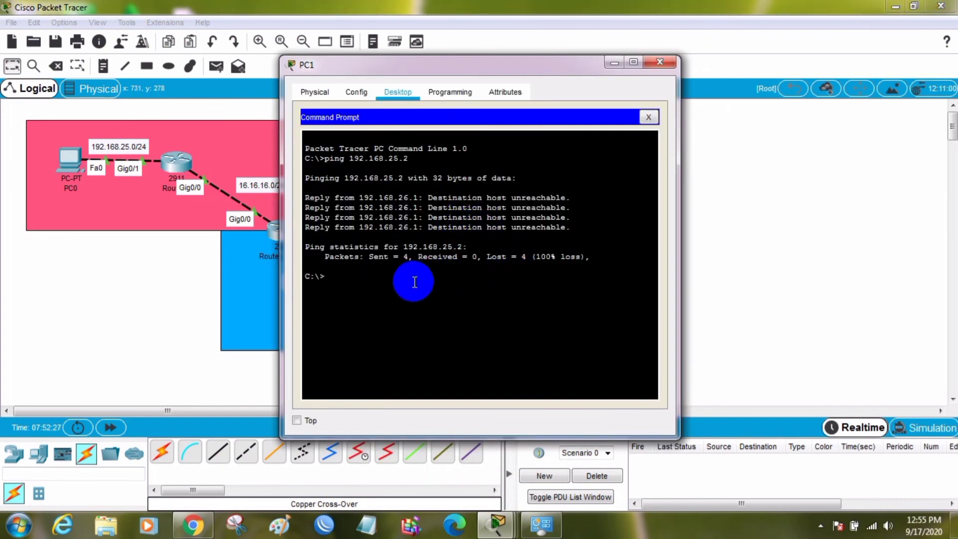
{"action": "type", "text": "pin"}
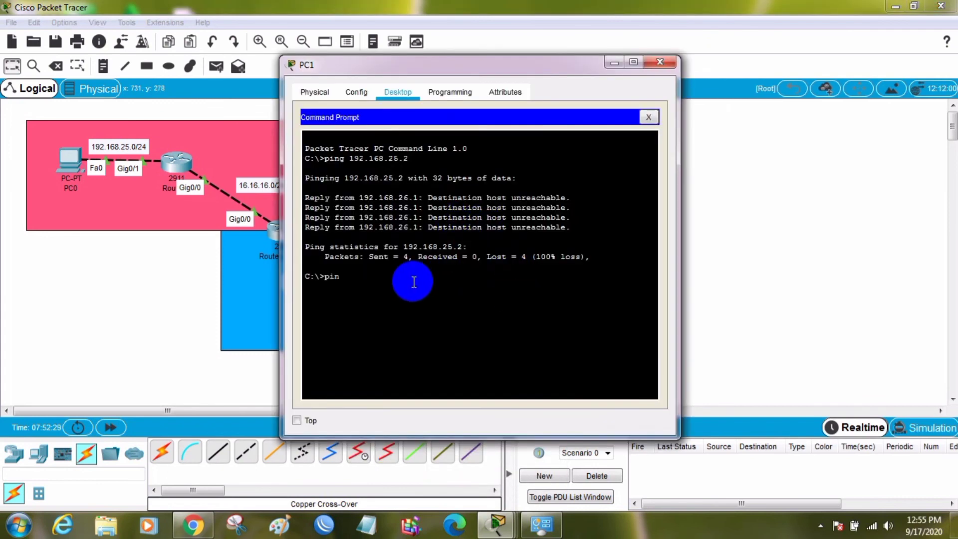
{"action": "type", "text": "g 192.168.26.2"}
{"action": "key", "text": "Return"}
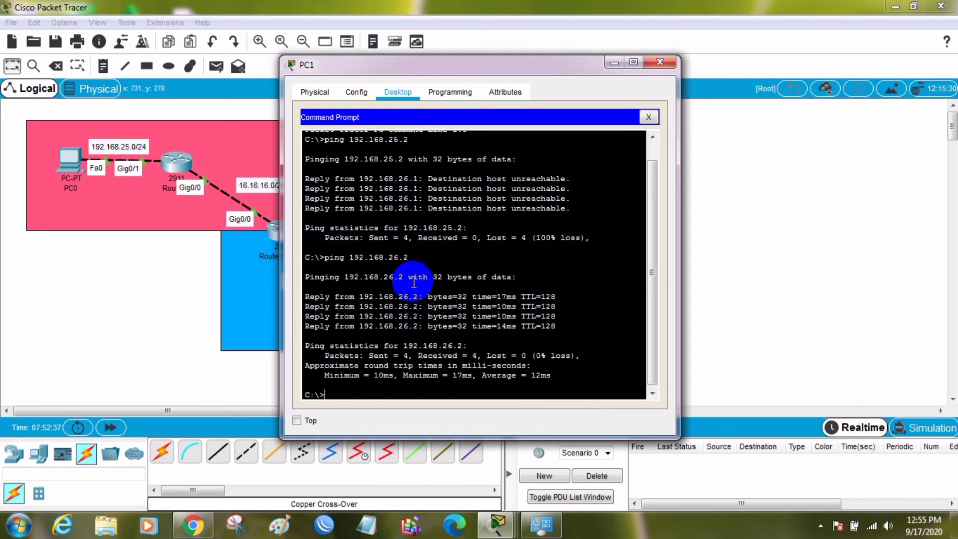
- Ping PC0 at 192.168.25.2 from PC1's command prompt to test reachability from the EIGRP side to the OSPF side
{"action": "key", "text": "Up"}
{"action": "key", "text": "BackSpace"}
{"action": "key", "text": "BackSpace"}
{"action": "key", "text": "BackSpace"}
{"action": "type", "text": "5.2"}
{"action": "key", "text": "Return"}
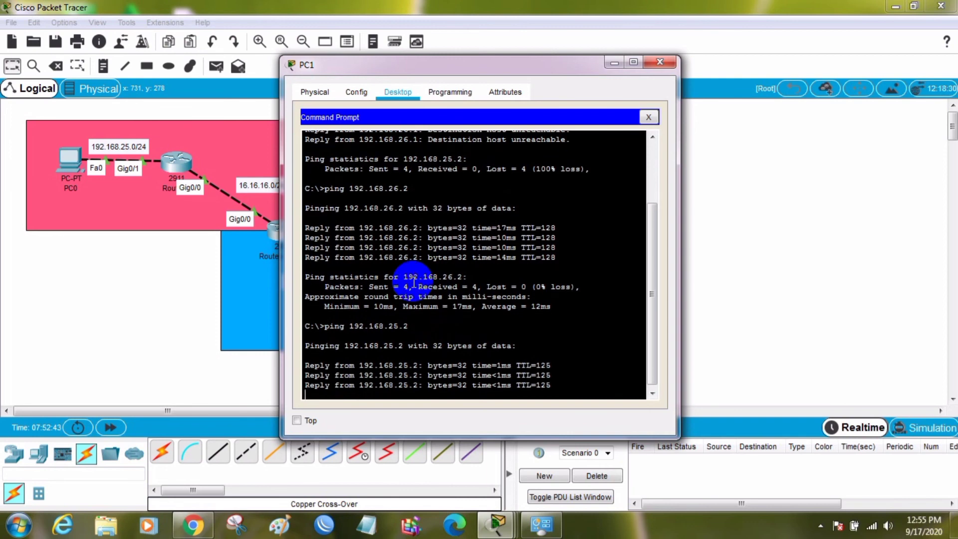
{"action": "key", "text": "Up"}
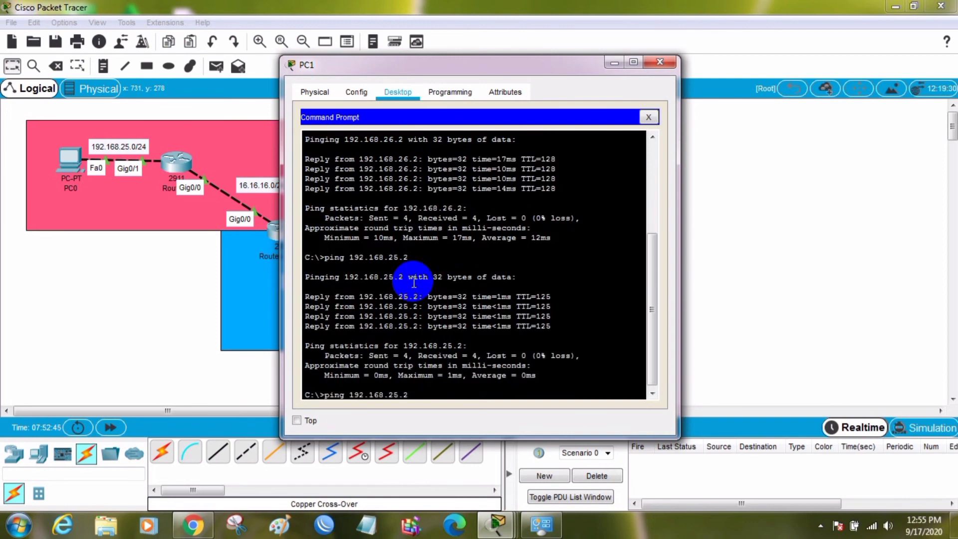
{"action": "key", "text": "BackSpace"}
{"action": "key", "text": "BackSpace"}
{"action": "key", "text": "BackSpace"}
{"action": "type", "text": "1.2"}
{"action": "key", "text": "Return"}
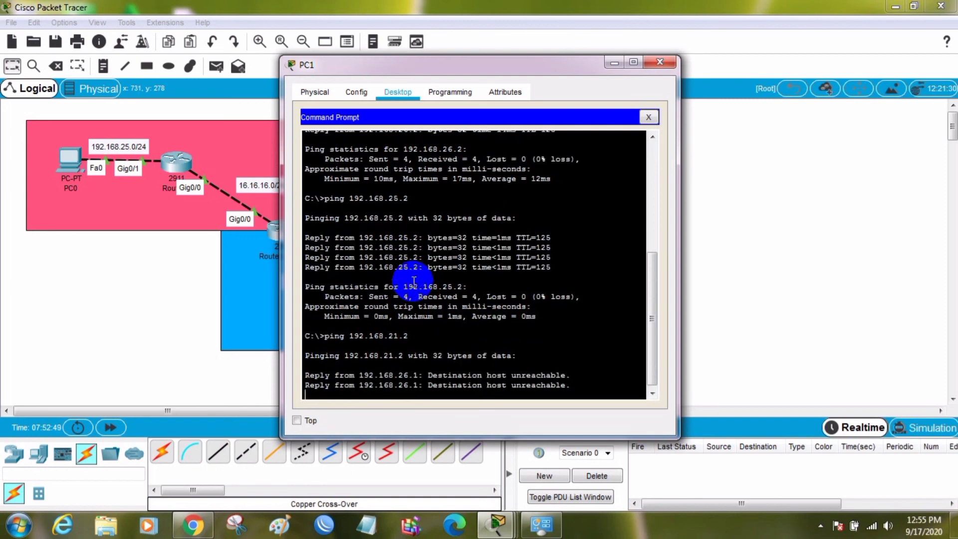
{"action": "key", "text": "ctrl+c"}
- Ping PC0's gateway at 192.168.25.1 from PC1's command prompt, then minimize the PC1 window
{"action": "key", "text": "Up"}
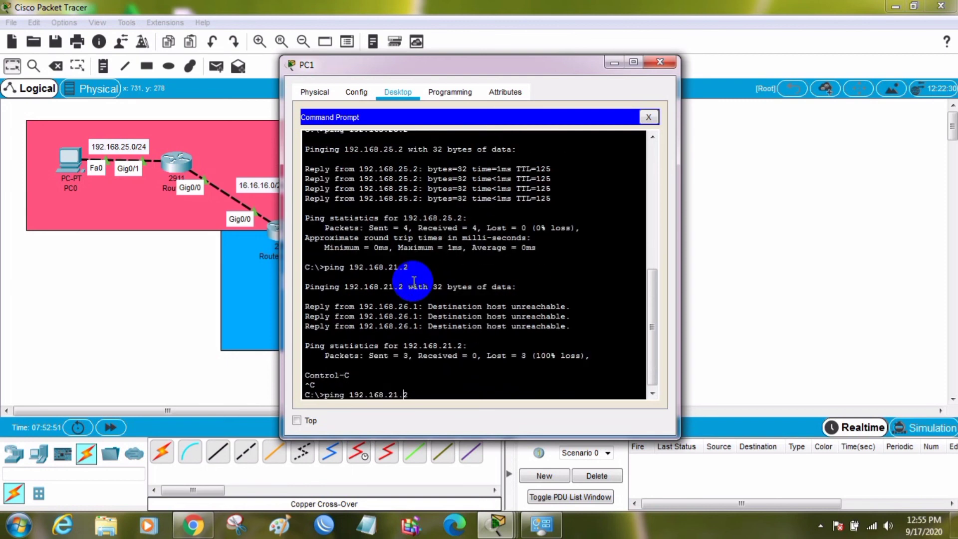
{"action": "key", "text": "Left"}
{"action": "key", "text": "Left"}
{"action": "key", "text": "BackSpace"}
{"action": "type", "text": "5"}
{"action": "key", "text": "Right"}
{"action": "key", "text": "Right"}
{"action": "key", "text": "BackSpace"}
{"action": "type", "text": "1"}
{"action": "key", "text": "Return"}
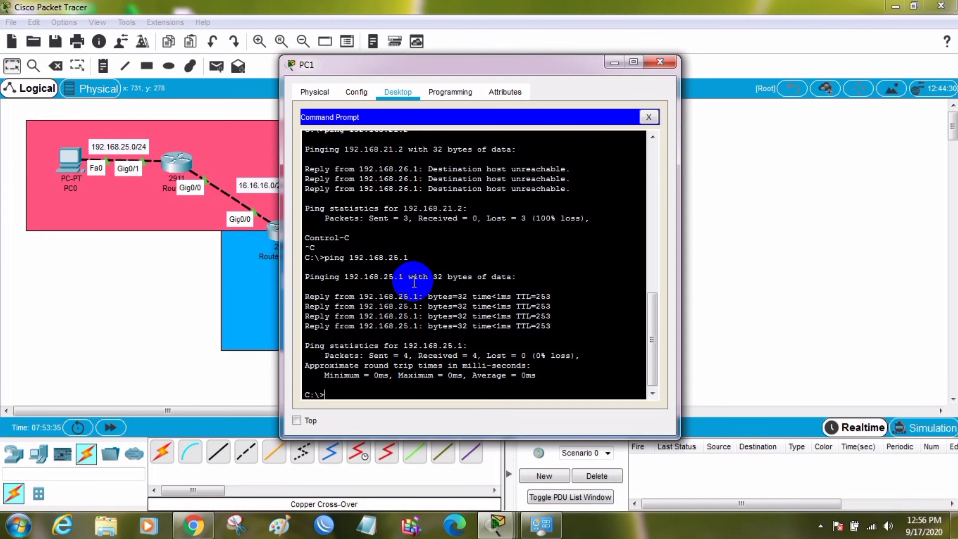
{"action": "left_click", "coordinate": [614, 62]}
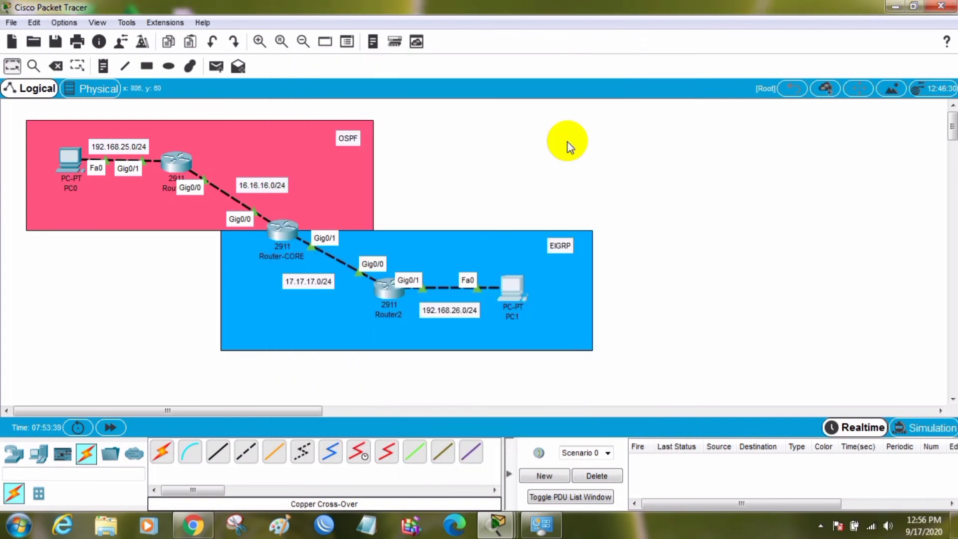